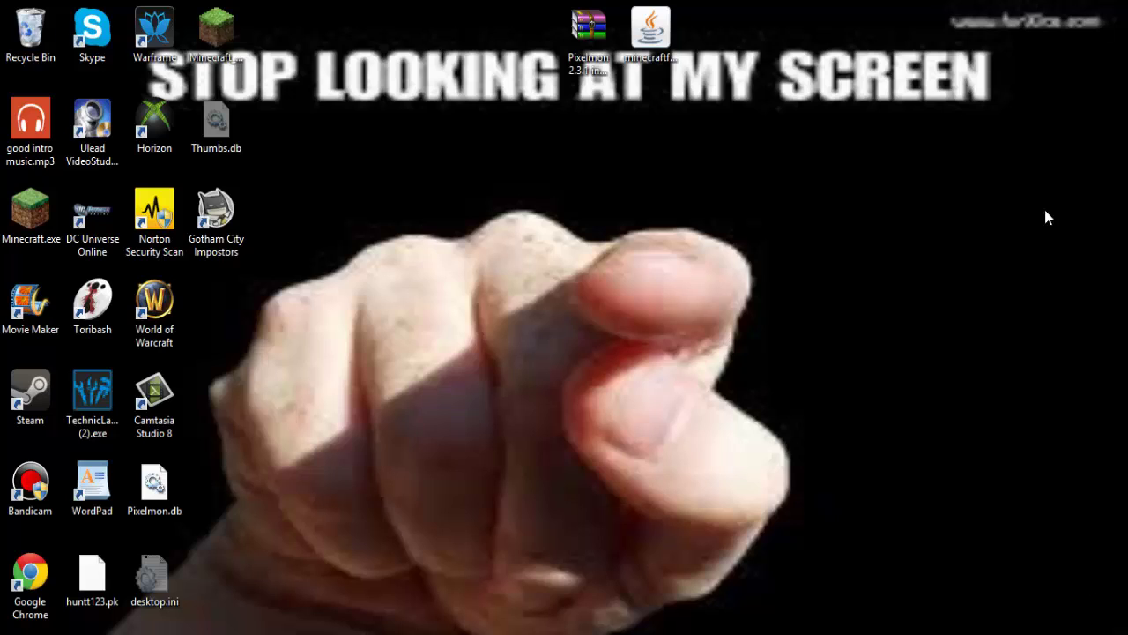
Box-select the downloaded Pixelmon archive and Forge installer icons on the desktop.
left_click_drag(728, 117, 960, 375)
left_click_drag(542, 431, 536, 295)
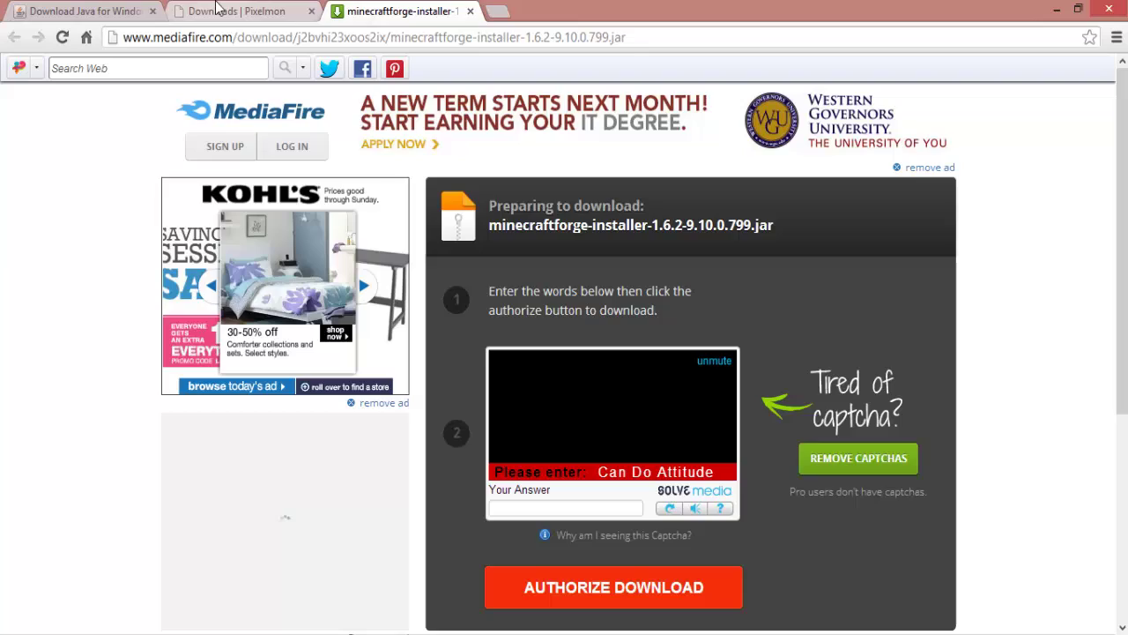
On the Pixelmon downloads page, open the Minecraft Forge 9.10.0.799 link in a new tab.
left_click(236, 11)
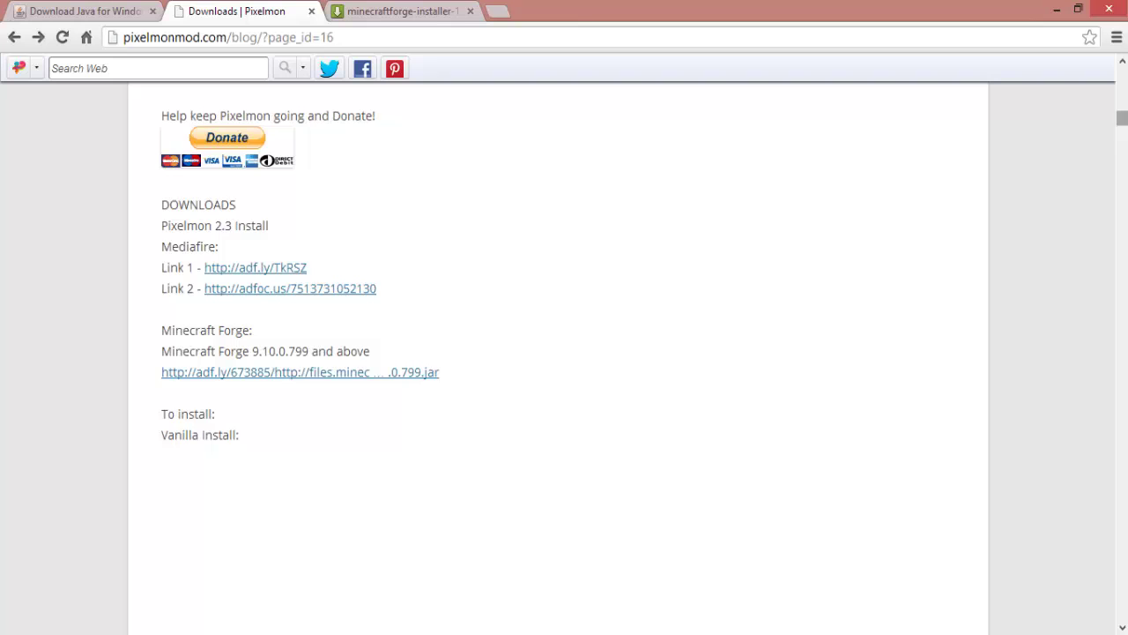
scroll(564, 353, "up", 15)
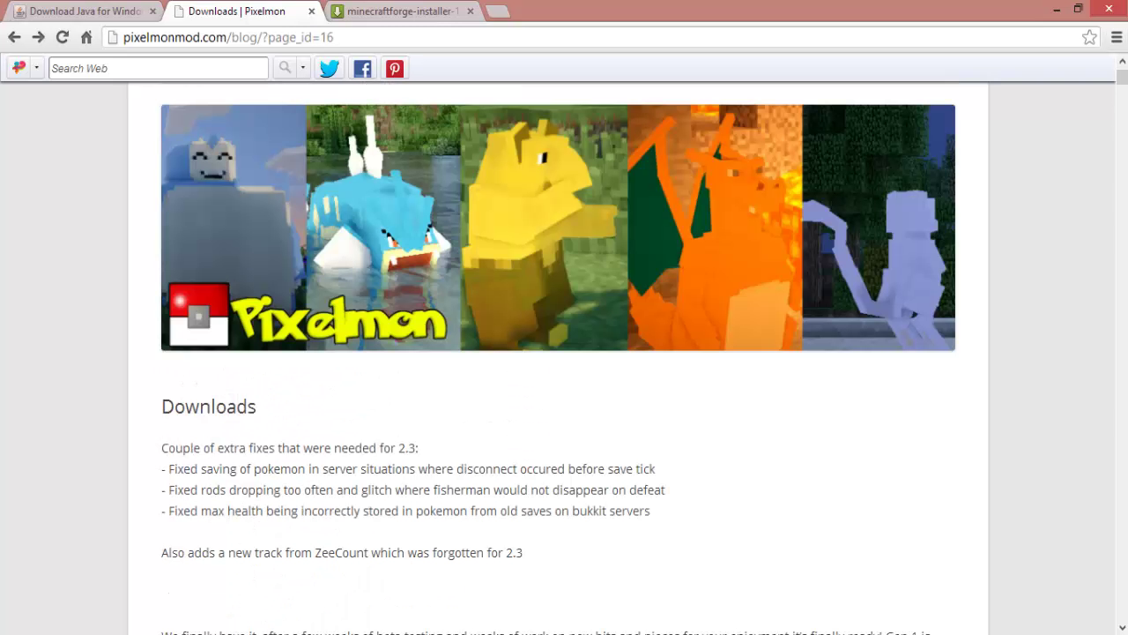
left_click(1122, 628)
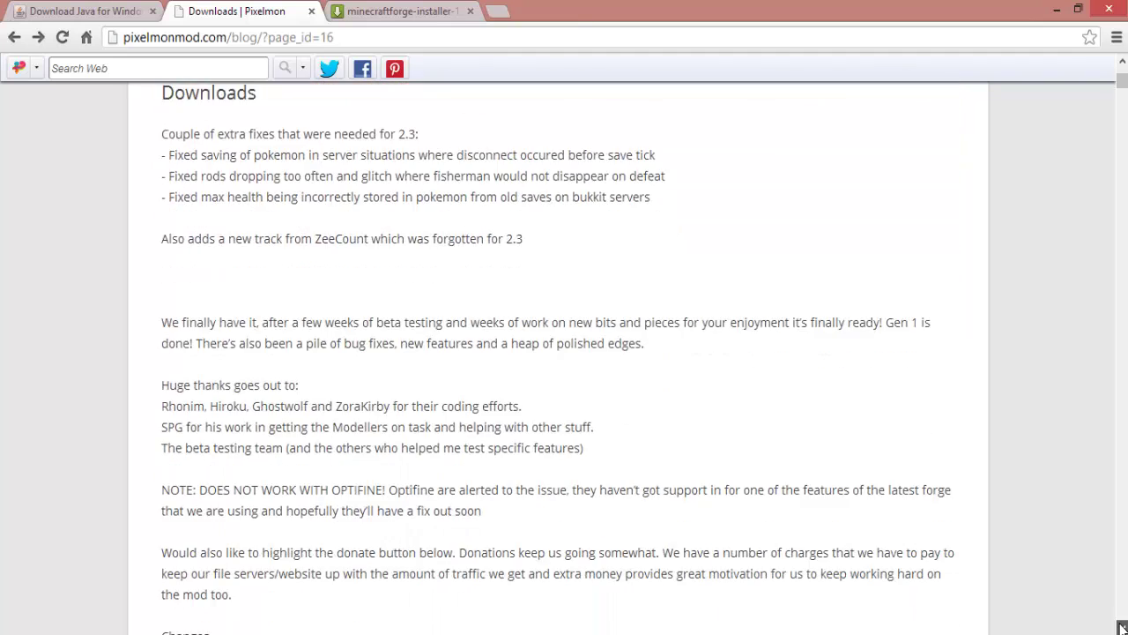
left_click_drag(1122, 627, 1122, 627)
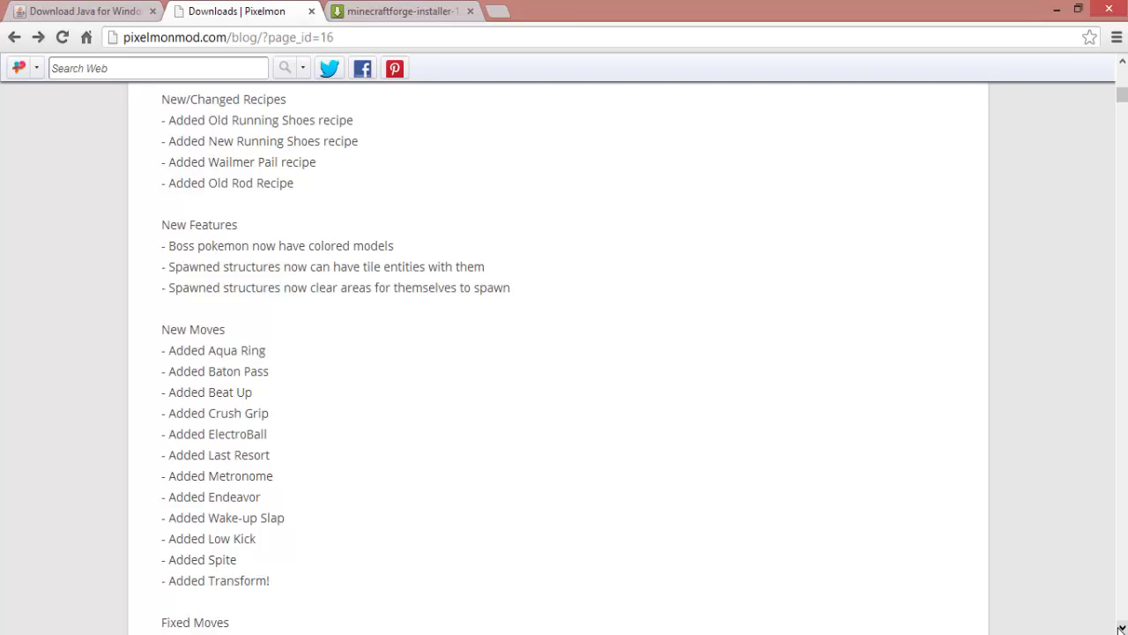
left_click_drag(1121, 628, 1121, 628)
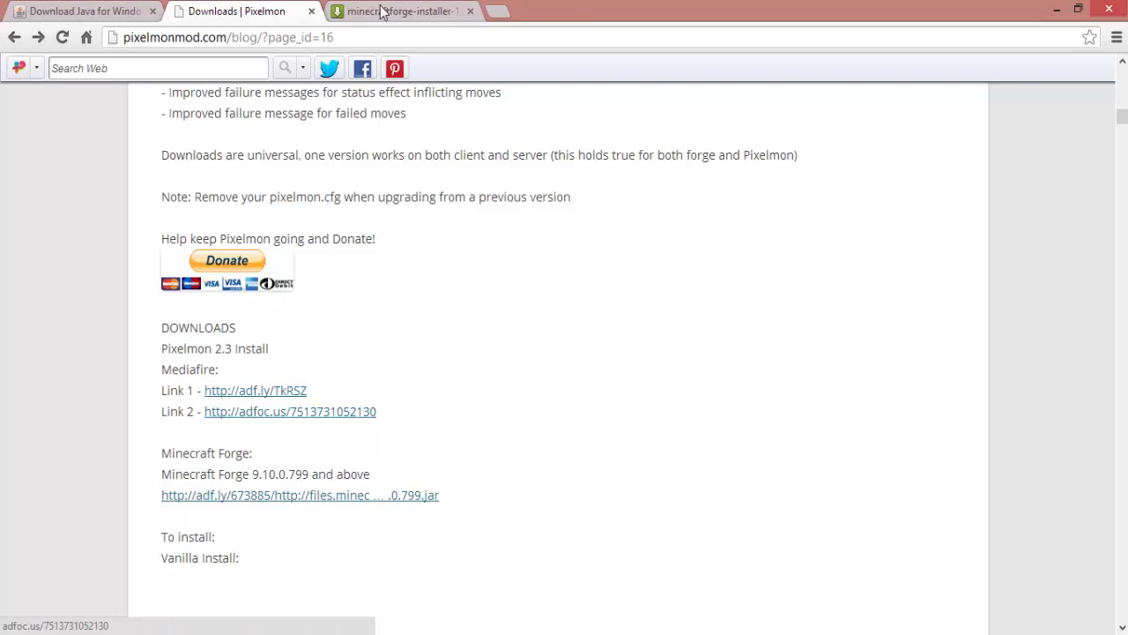
right_click(257, 500)
left_click(300, 509)
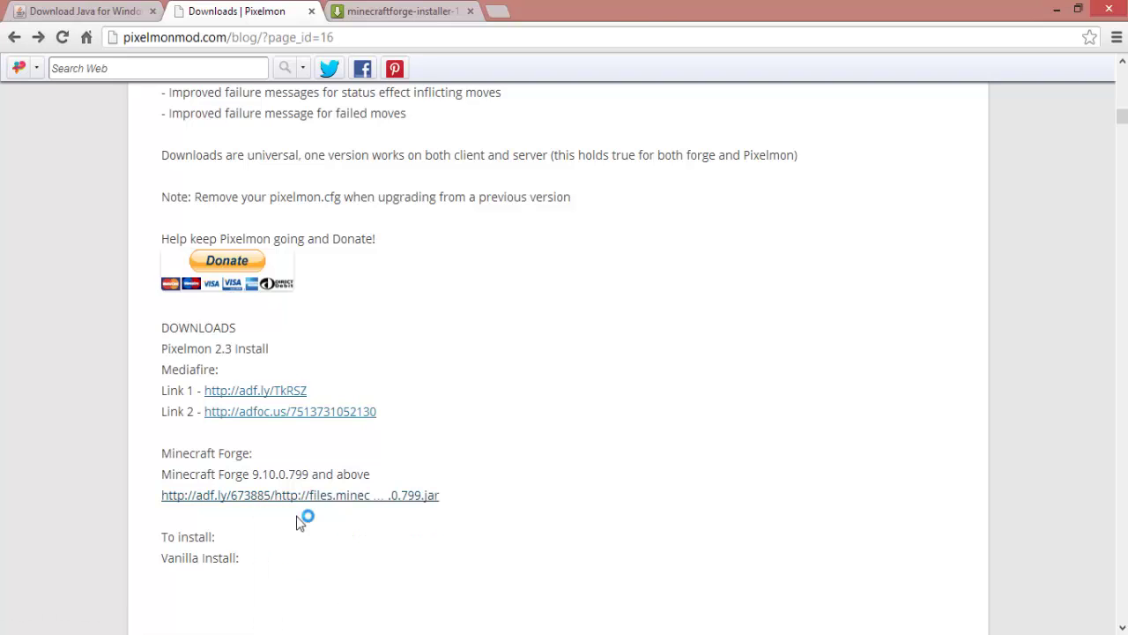
Check the adf.ly and MediaFire tabs, then keep the flagged minecraftforge-installer-1.6.2-9.10.0.799.jar download.
left_click(361, 9)
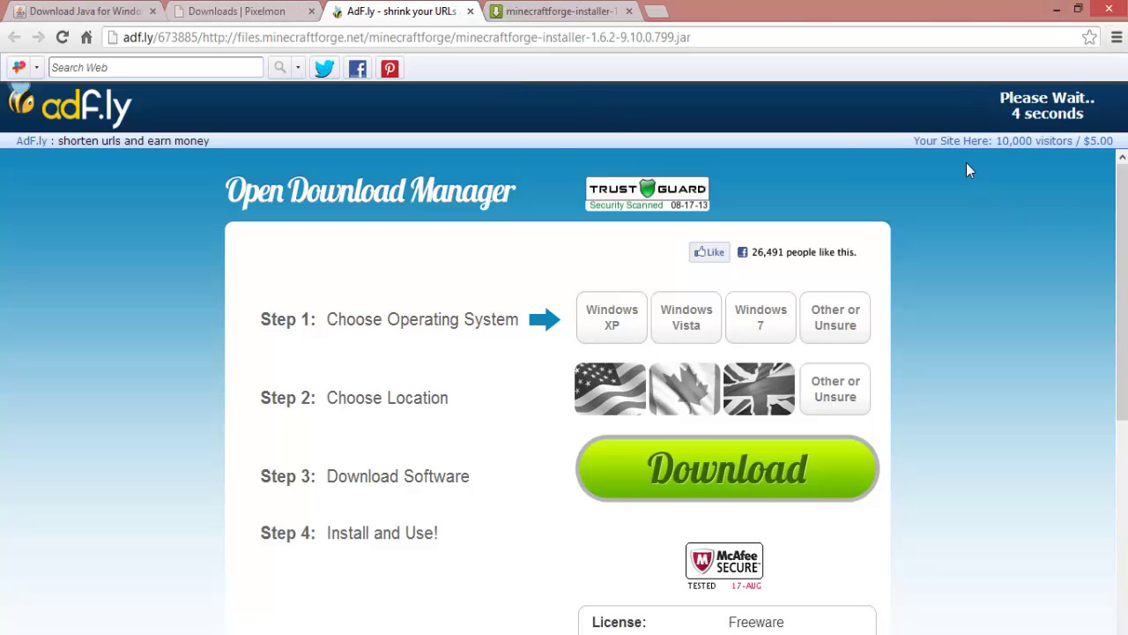
left_click(560, 11)
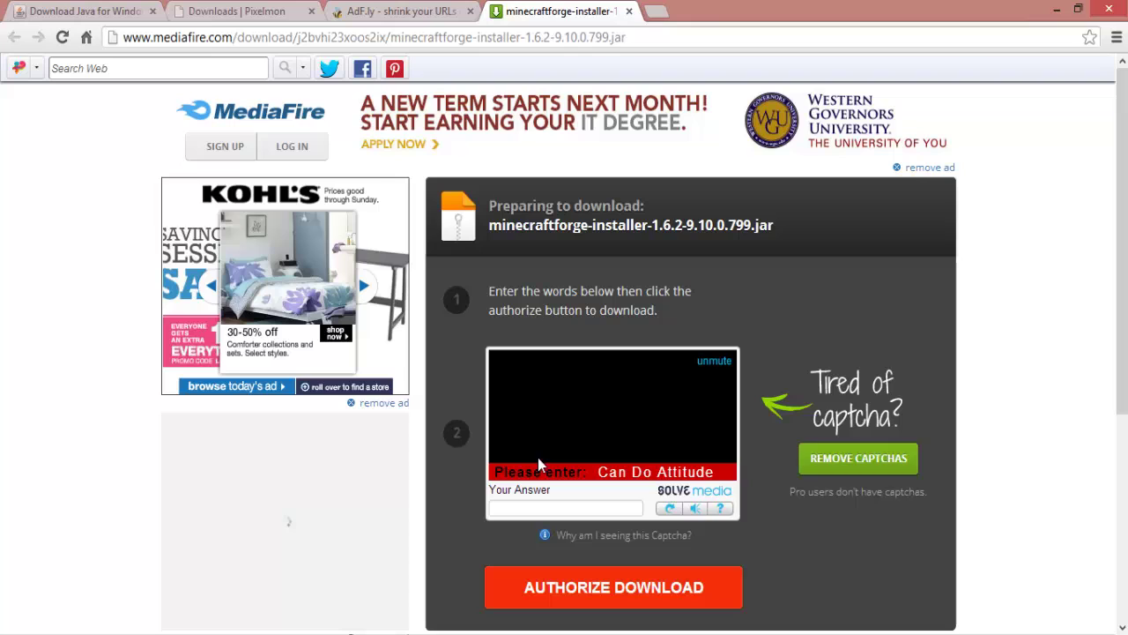
left_click(365, 8)
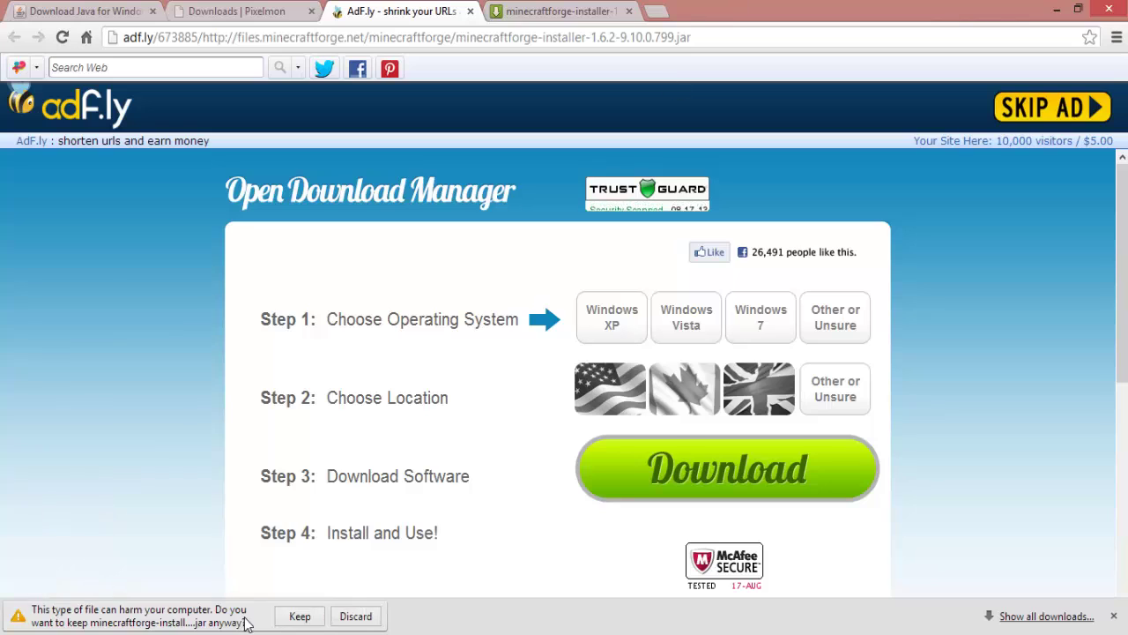
left_click(300, 616)
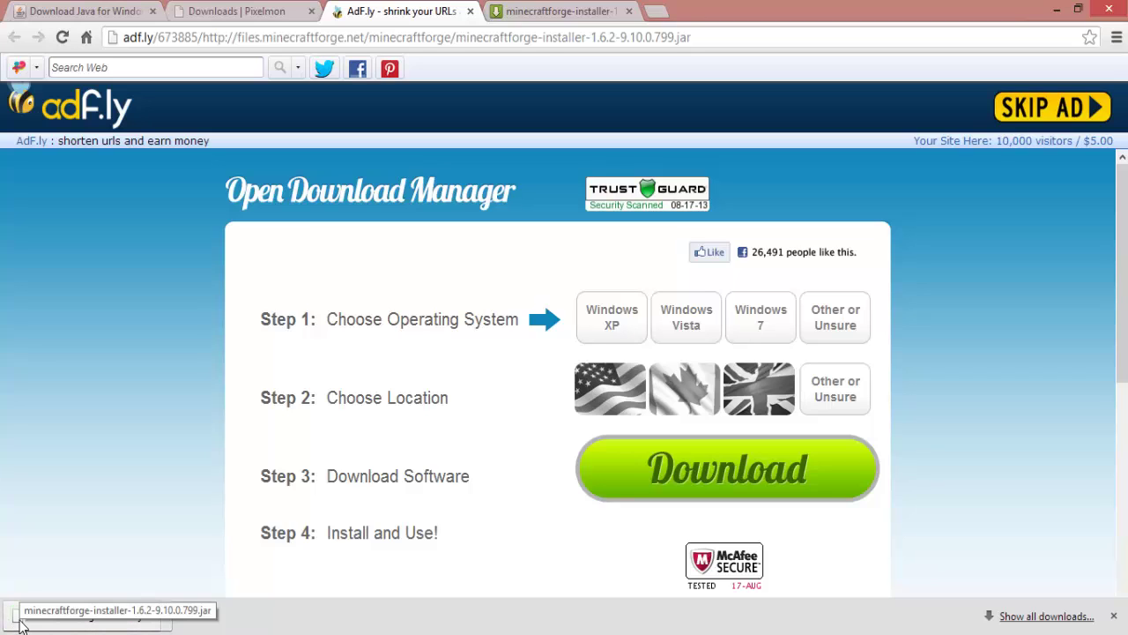
mouse_move(2, 633)
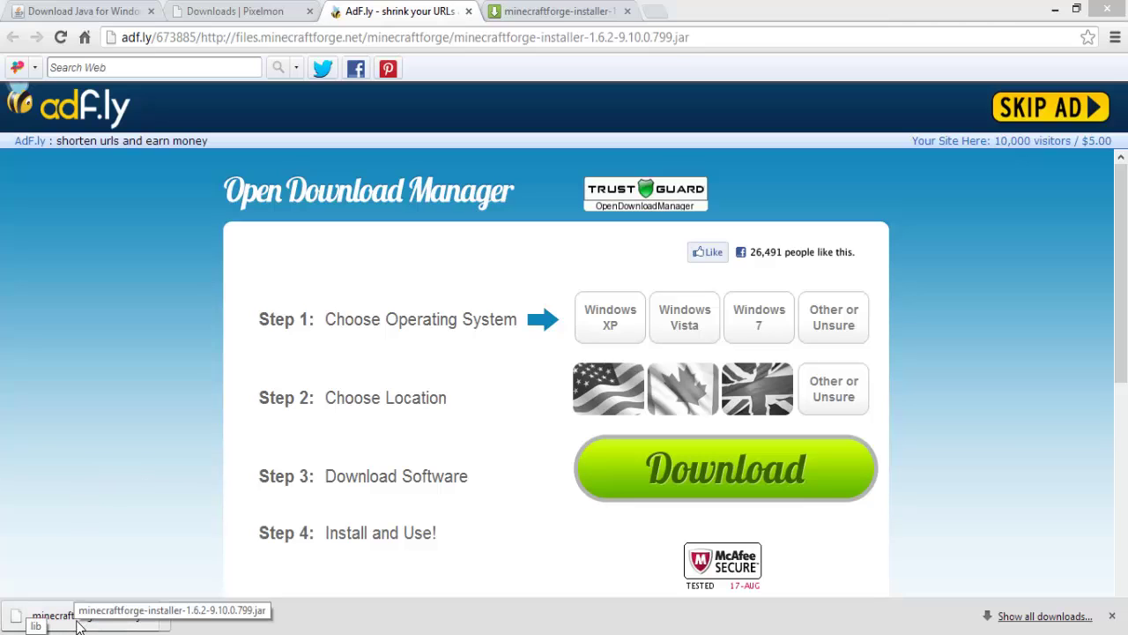
Open the Downloads folder in File Explorer and scroll through its file list.
left_click(36, 633)
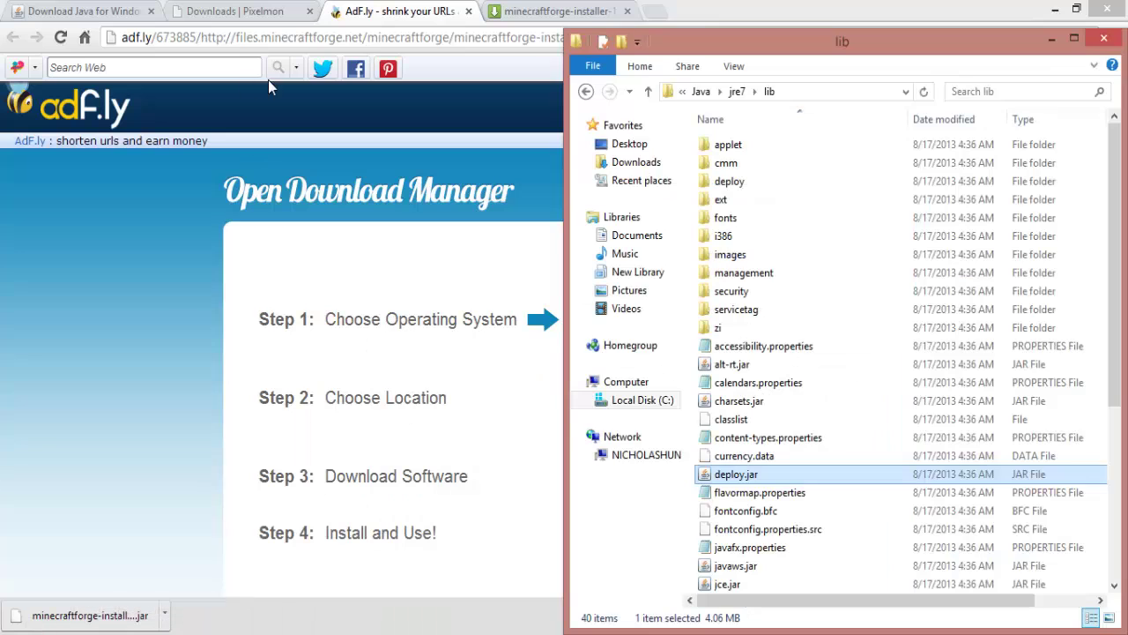
left_click(628, 145)
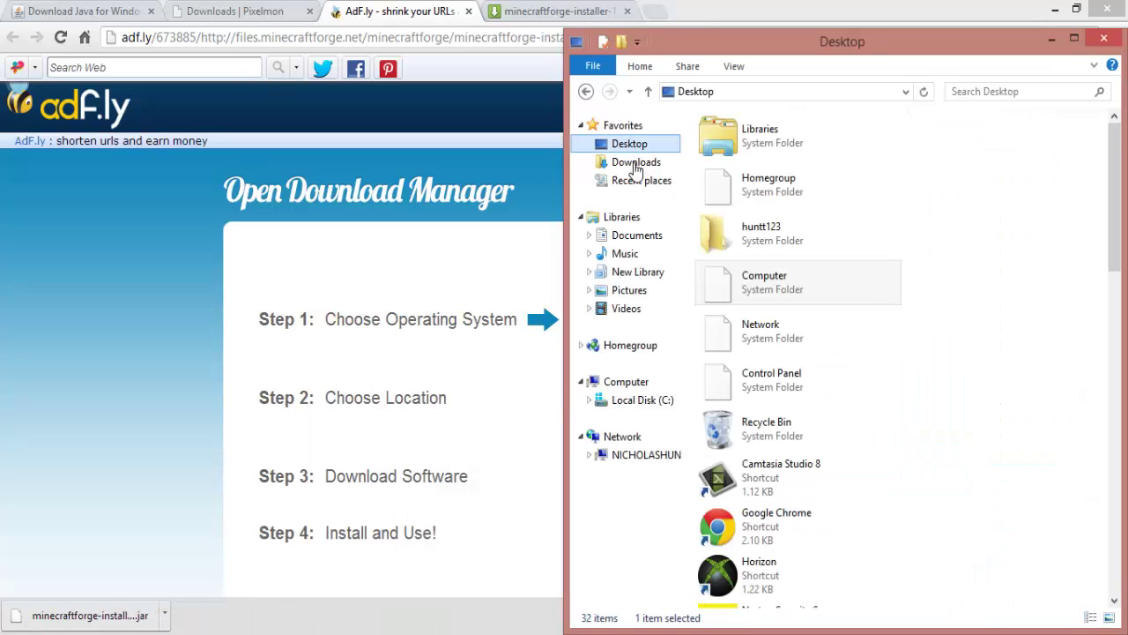
left_click(633, 162)
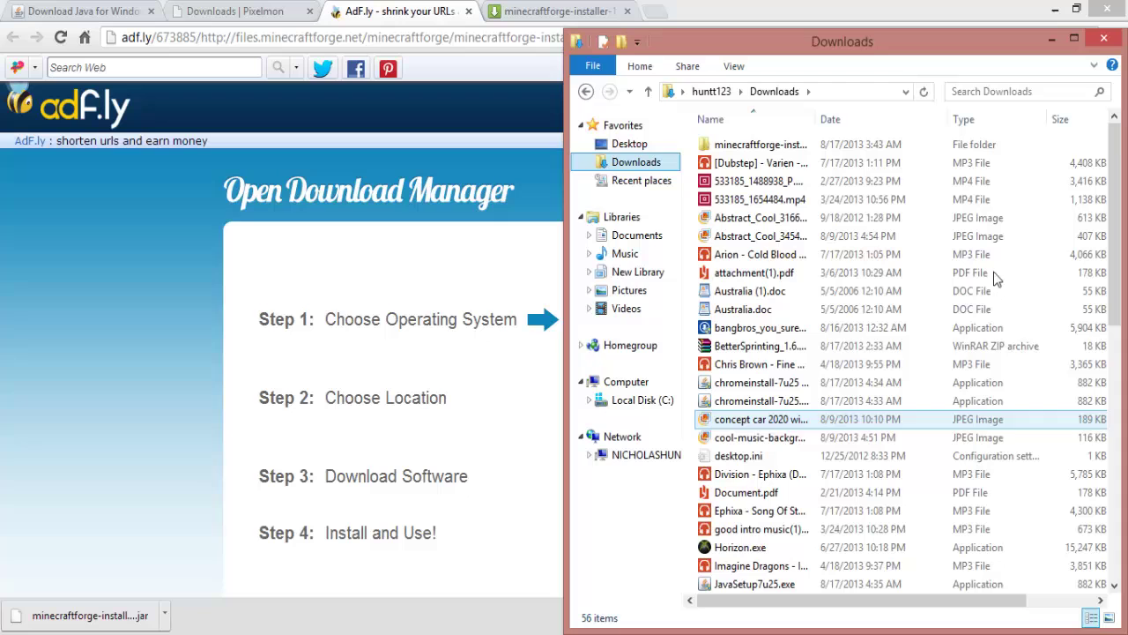
left_click(1111, 171)
left_click_drag(1114, 172, 1126, 423)
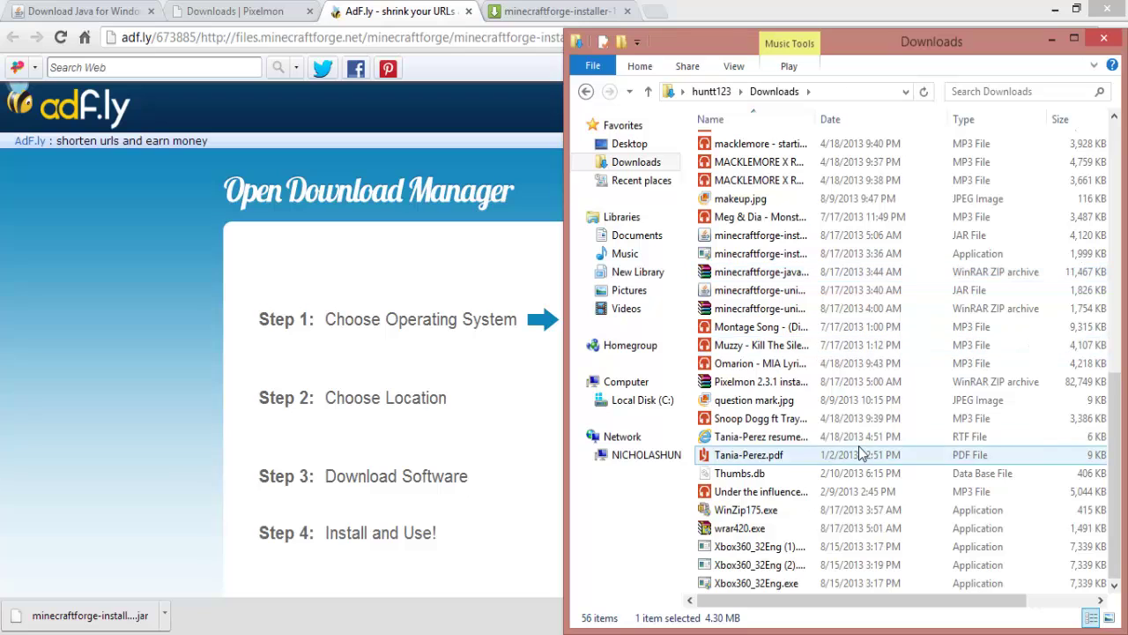
Try the Forge installer jar, then view its Open with program choices.
left_click(150, 610)
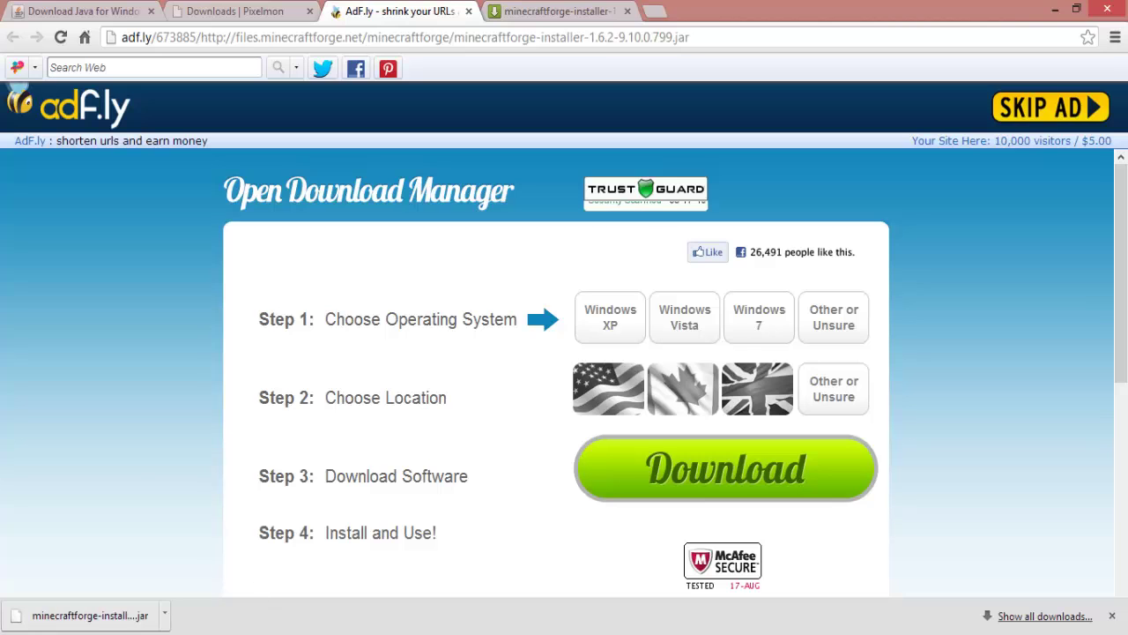
key("alt+Tab")
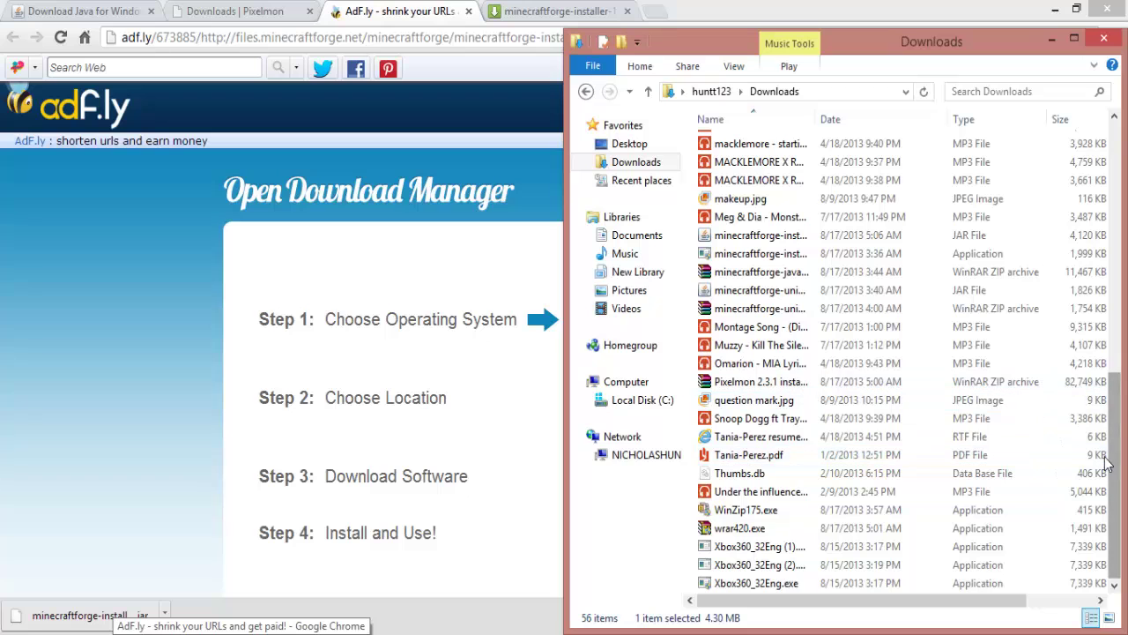
scroll(1102, 458, "up", 4)
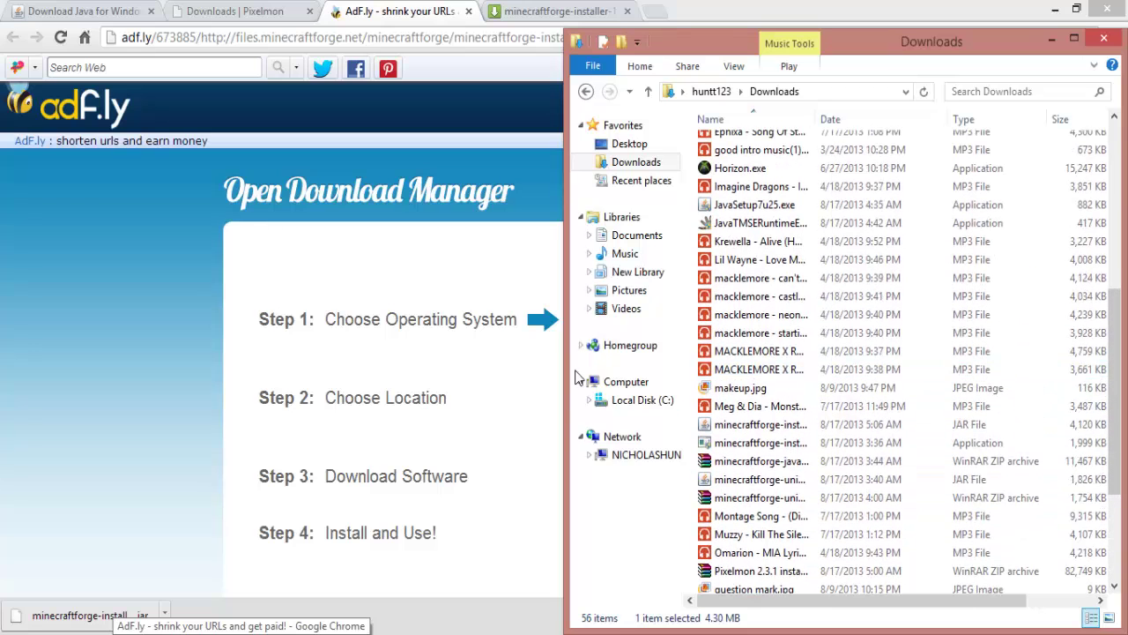
right_click(805, 430)
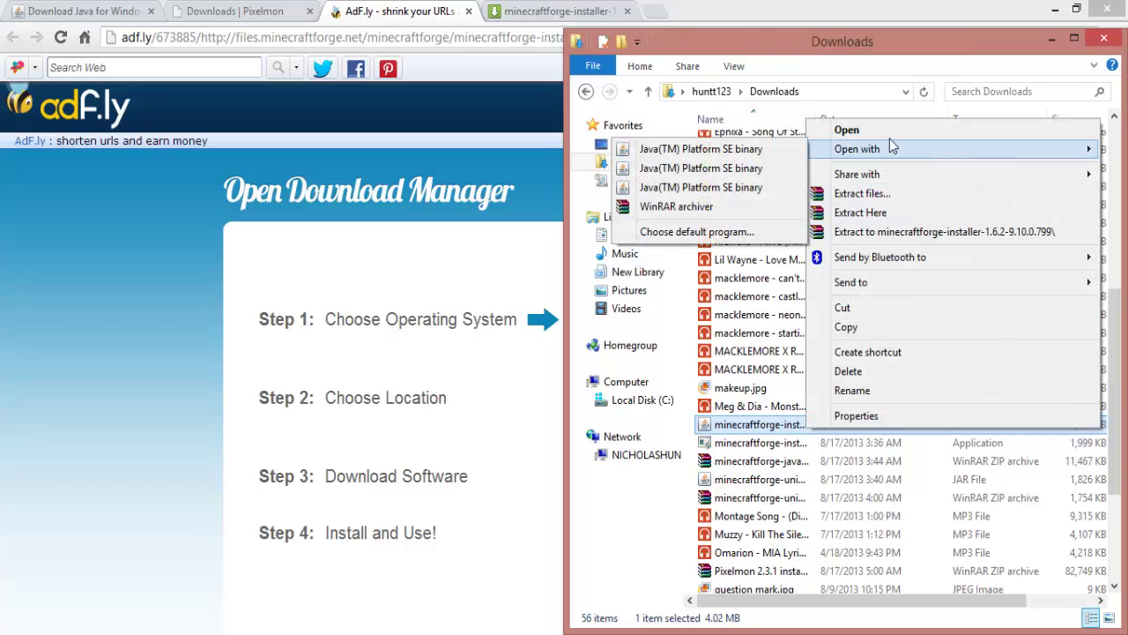
mouse_move(821, 150)
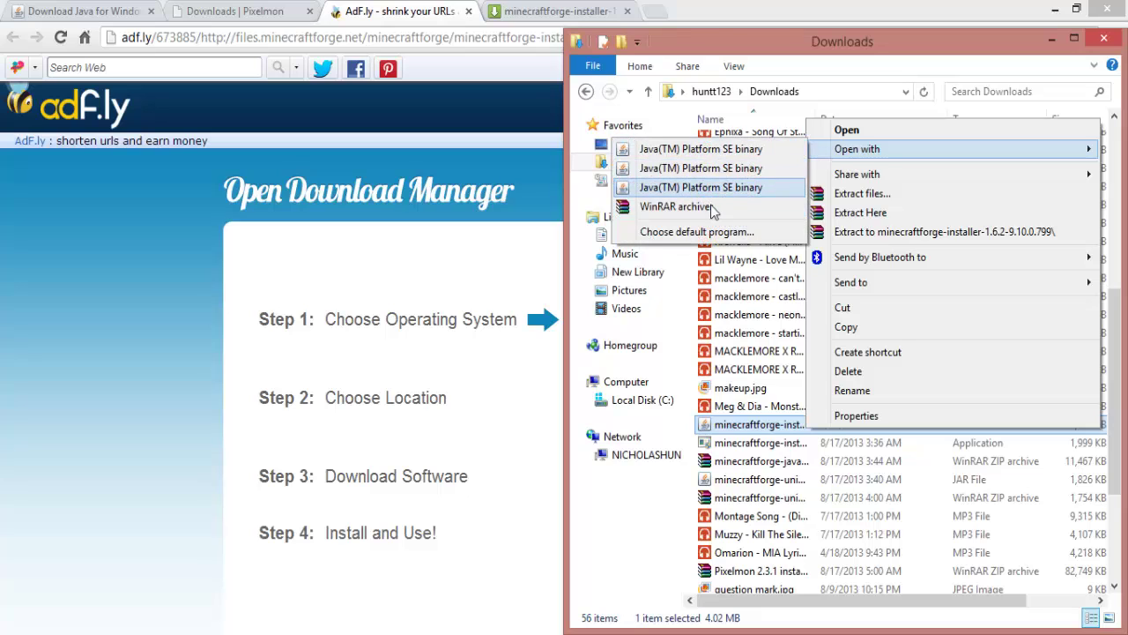
Go to the Download Java for Windows page and select its text.
left_click(53, 303)
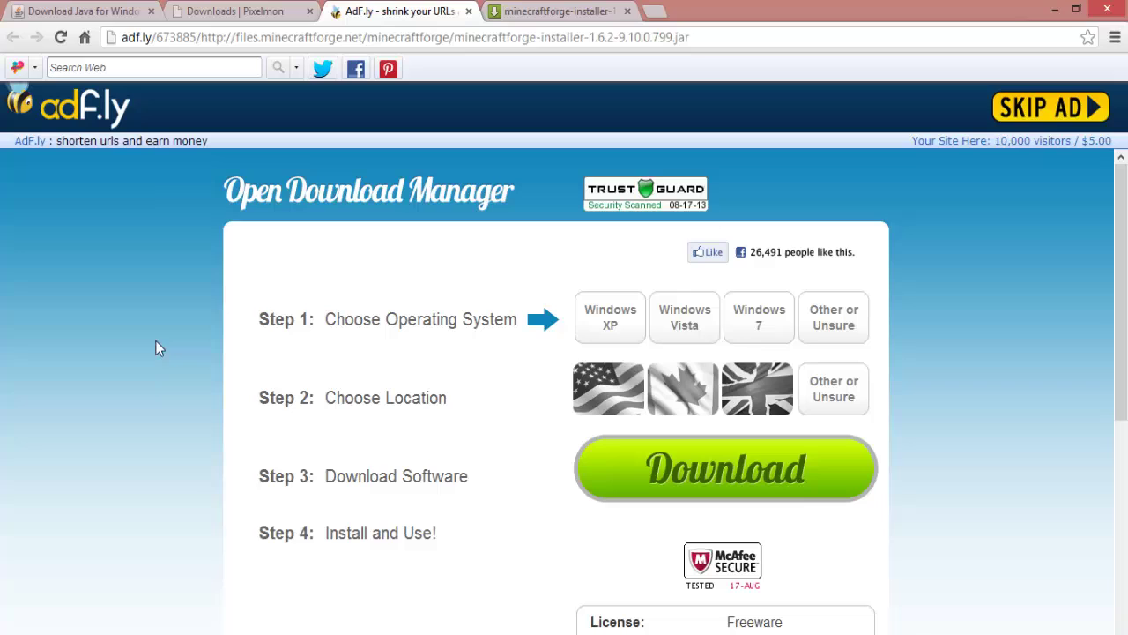
left_click(23, 11)
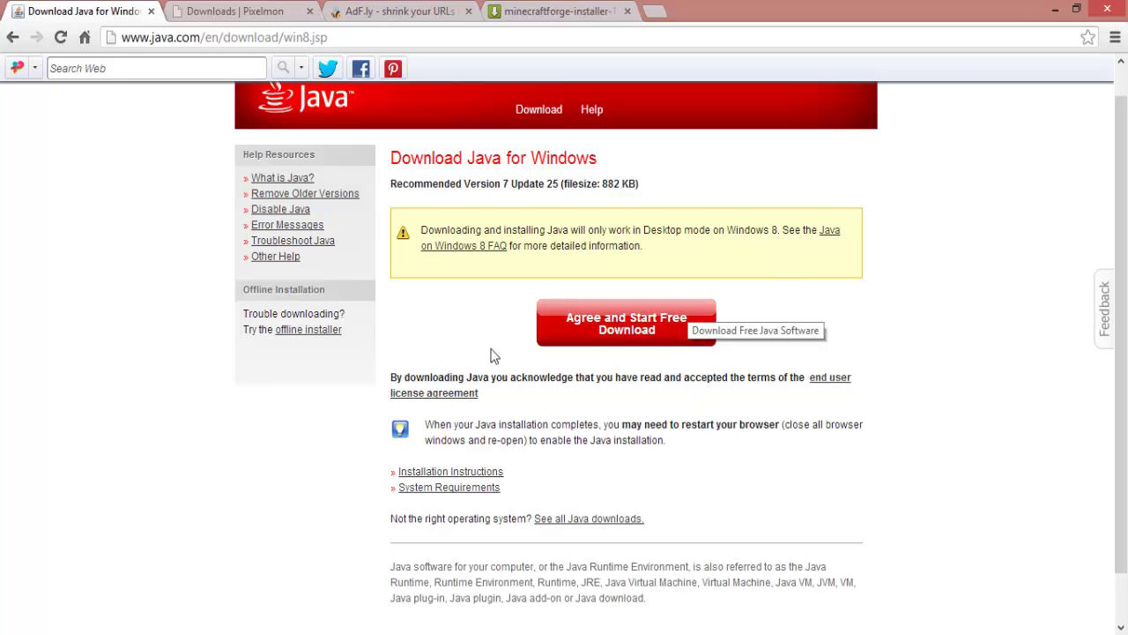
left_click_drag(379, 156, 963, 626)
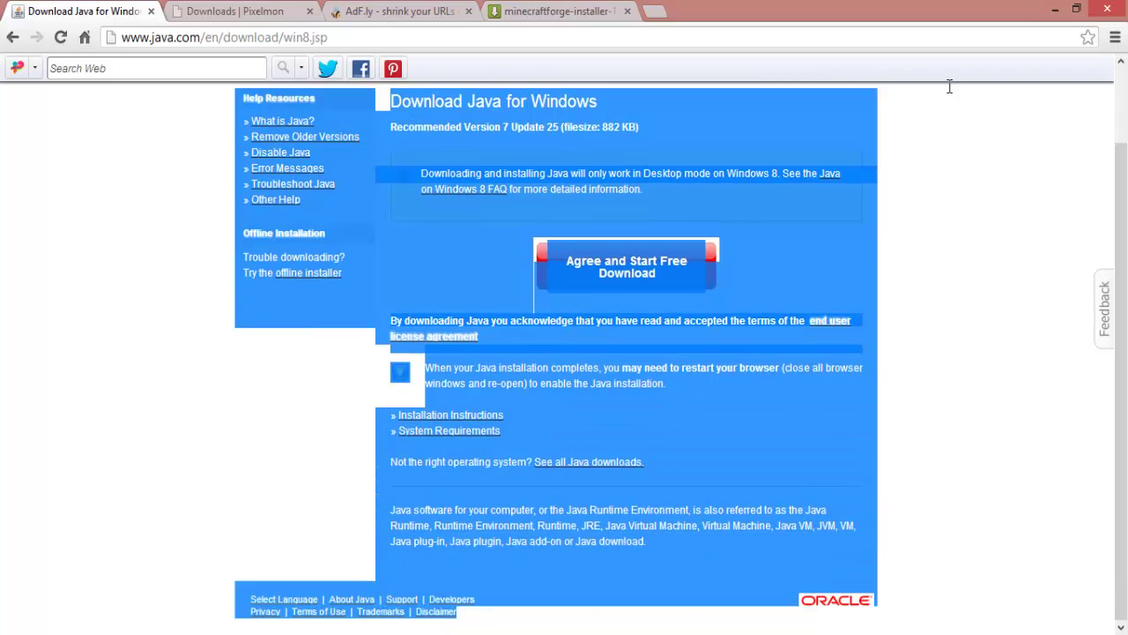
left_click_drag(379, 192, 699, 190)
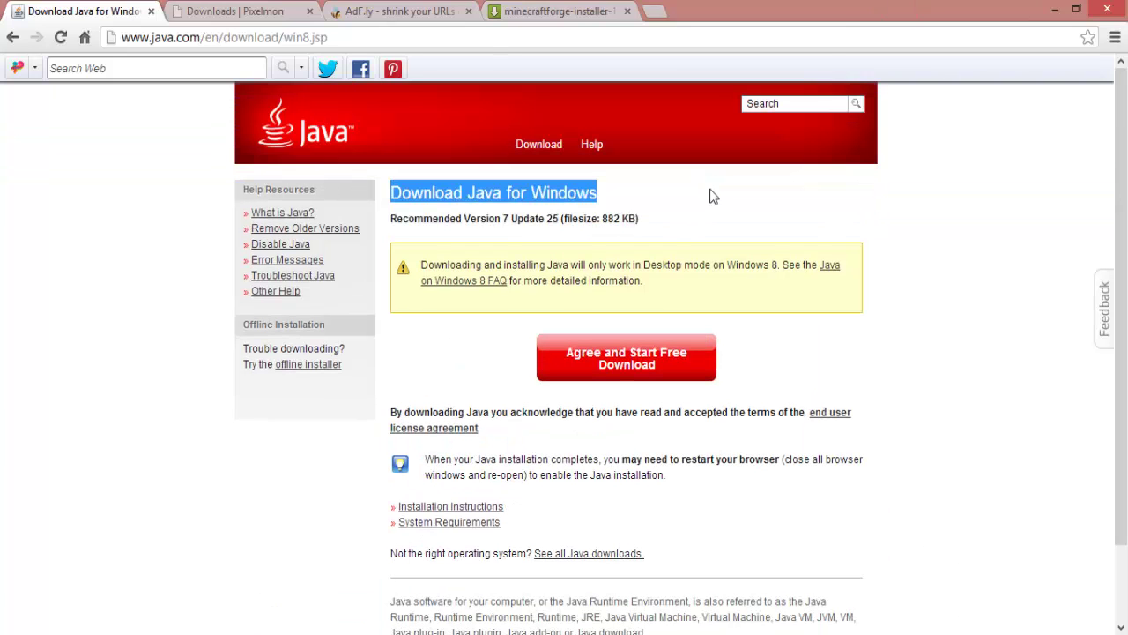
left_click(709, 189)
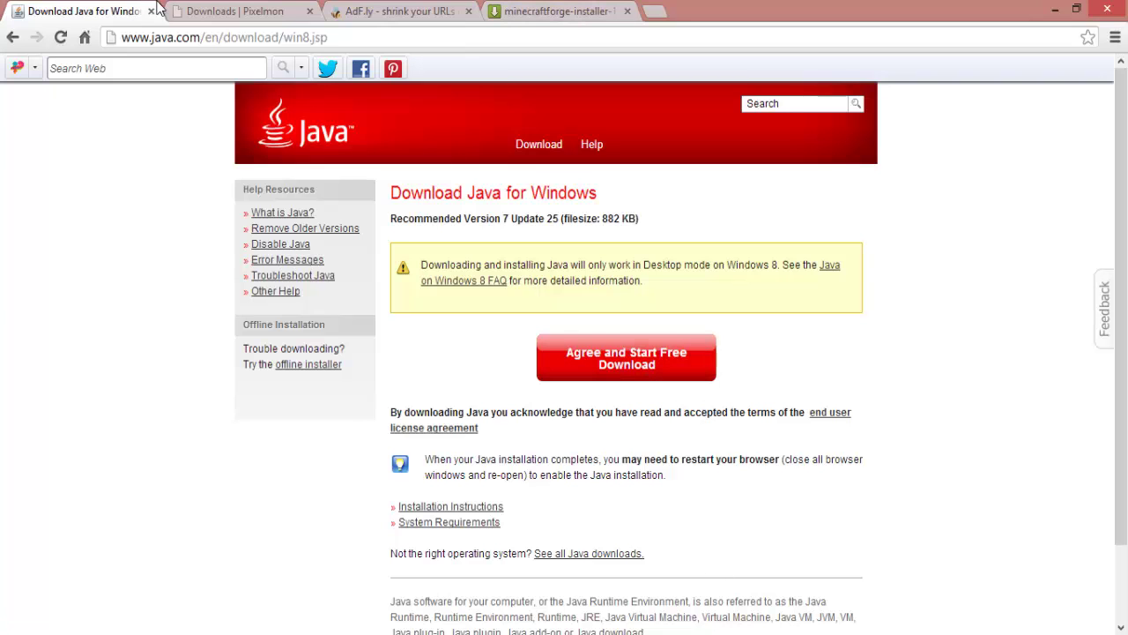
Close the adf.ly, MediaFire and Pixelmon downloads tabs.
left_click(232, 11)
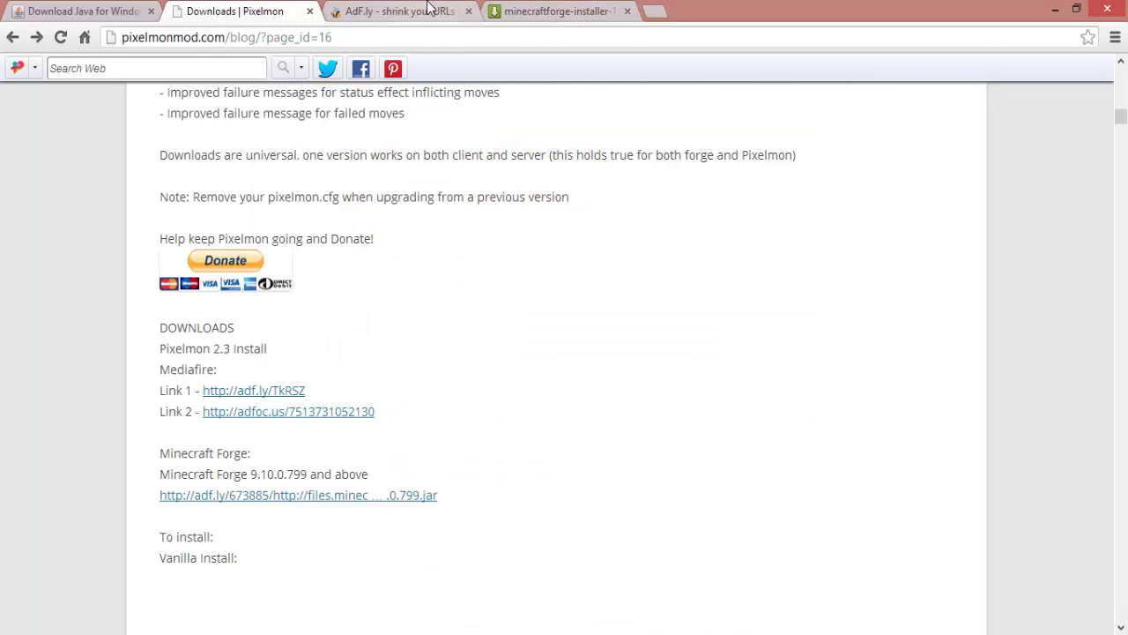
left_click(429, 11)
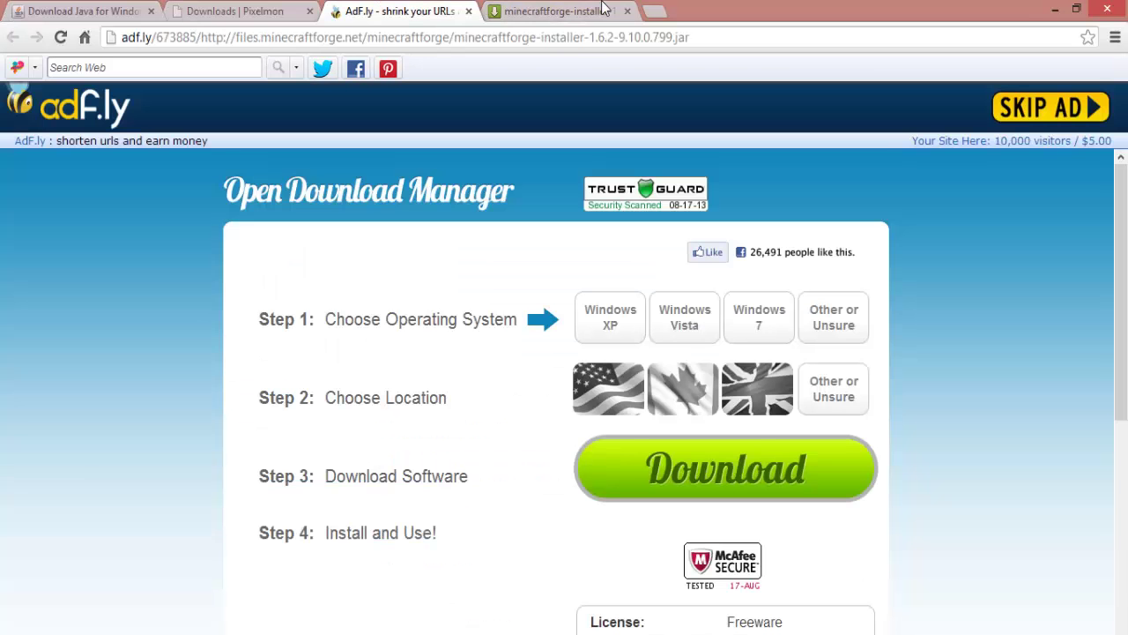
left_click(468, 13)
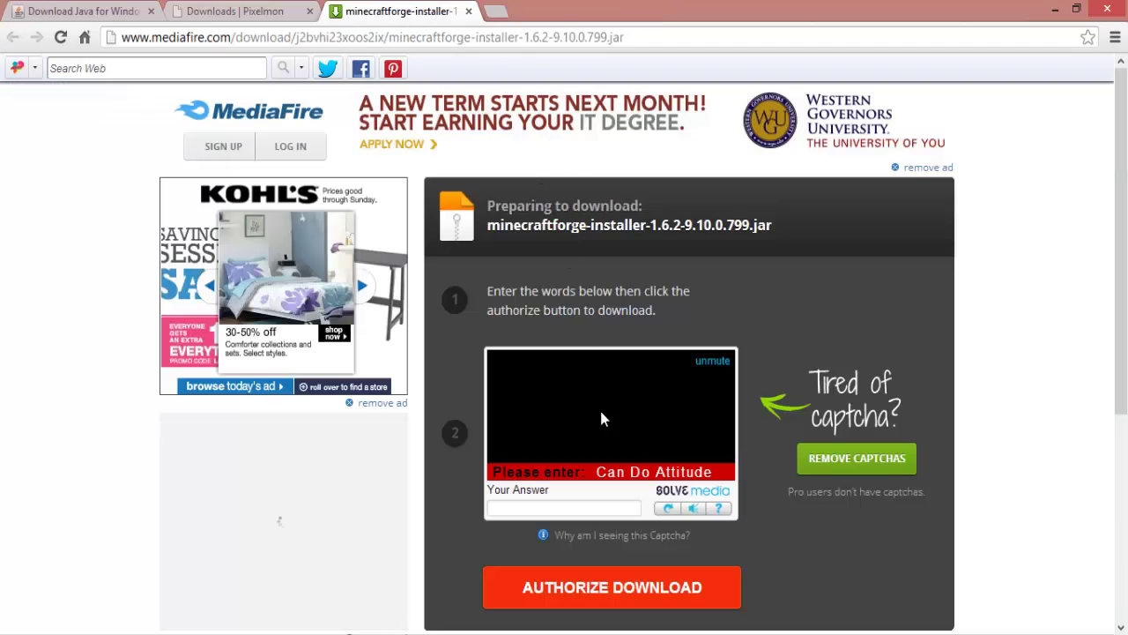
left_click(468, 12)
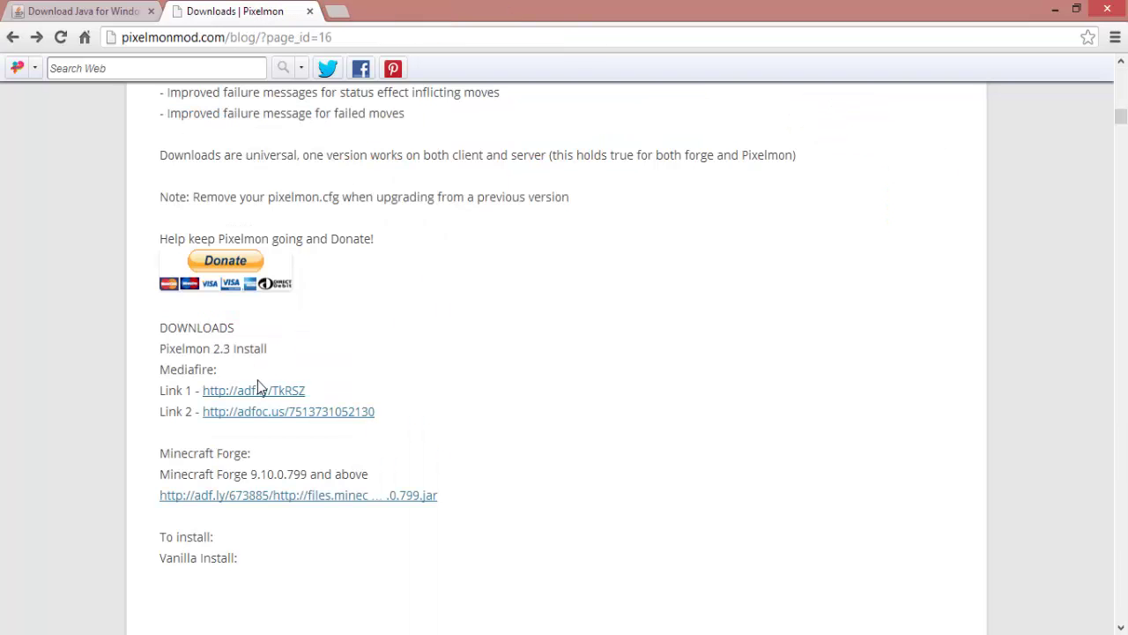
left_click(310, 11)
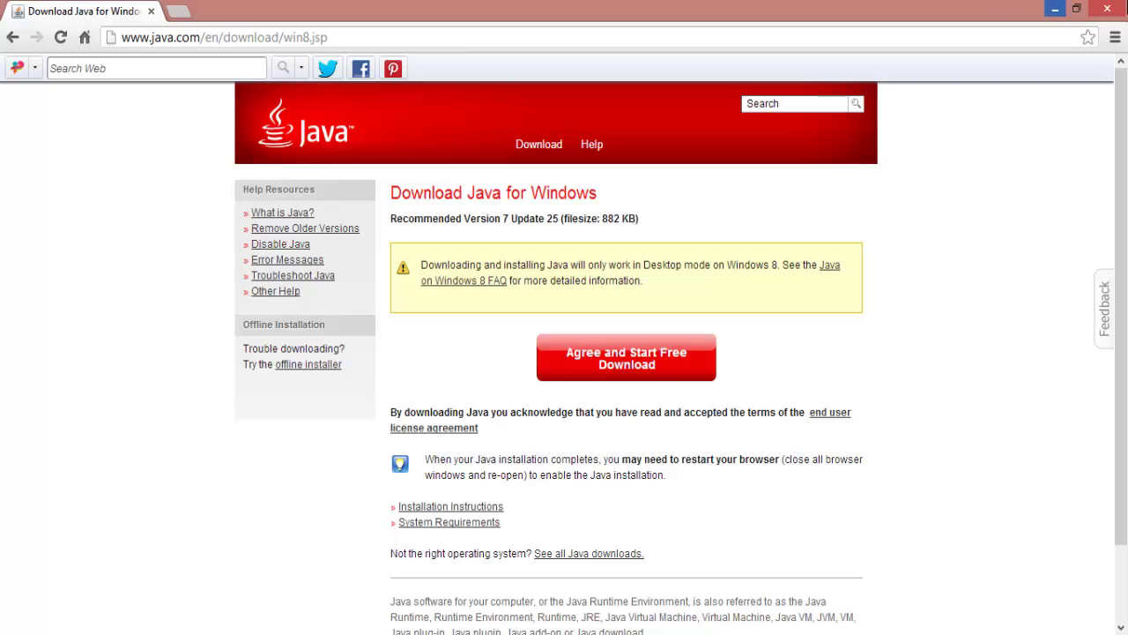
Keep Java(TM) Platform SE binary as the default program for .jar files.
mouse_move(1108, 9)
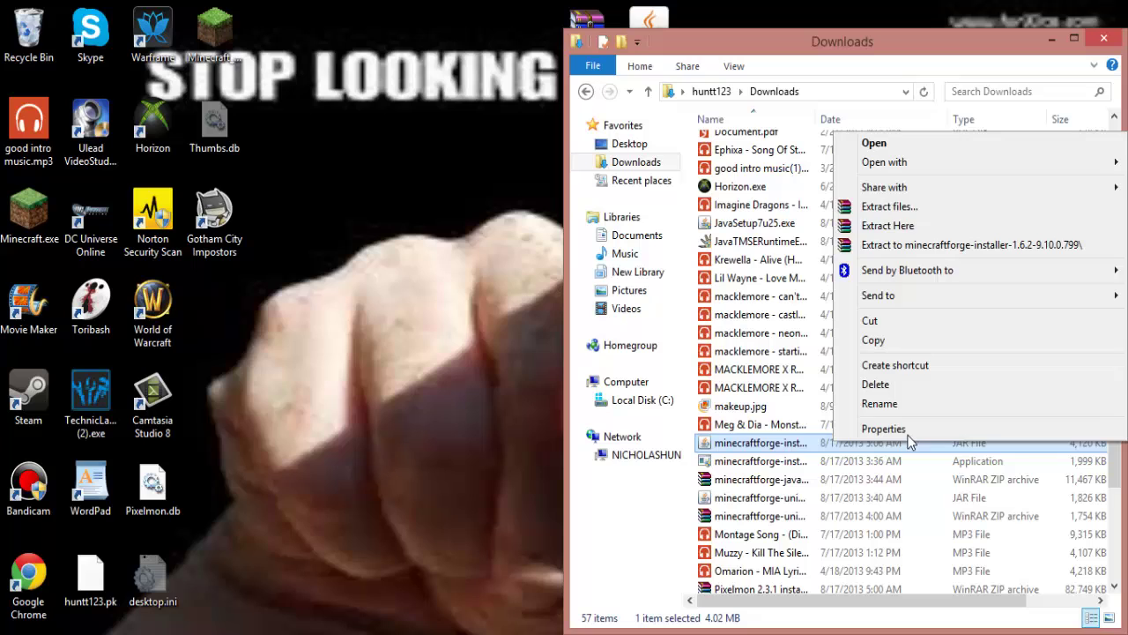
mouse_move(873, 166)
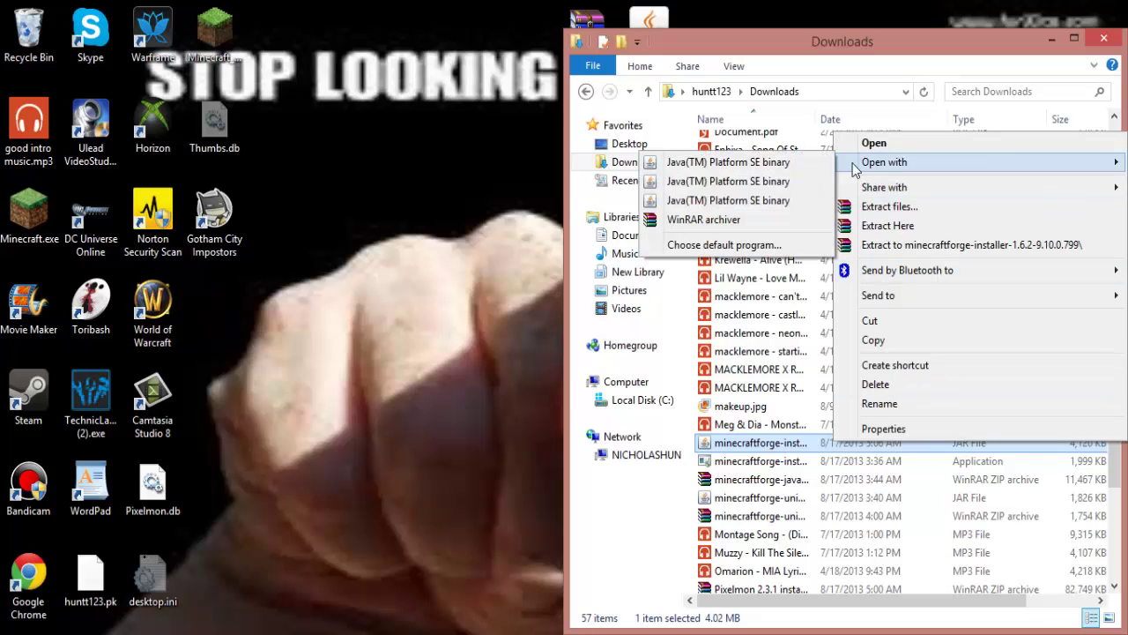
left_click(724, 245)
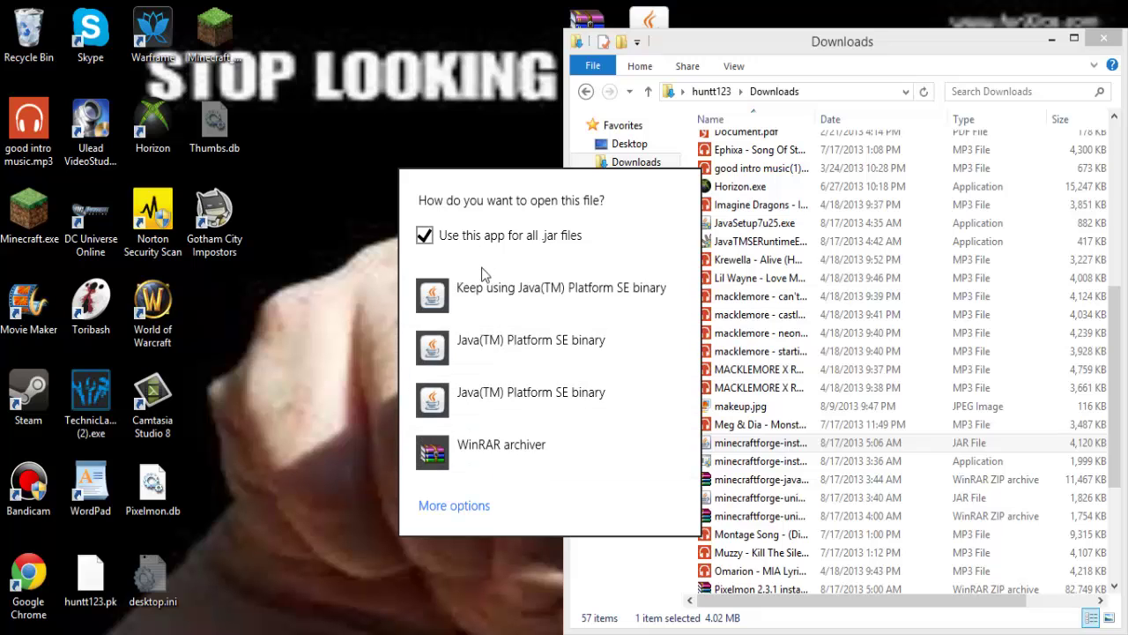
left_click(517, 300)
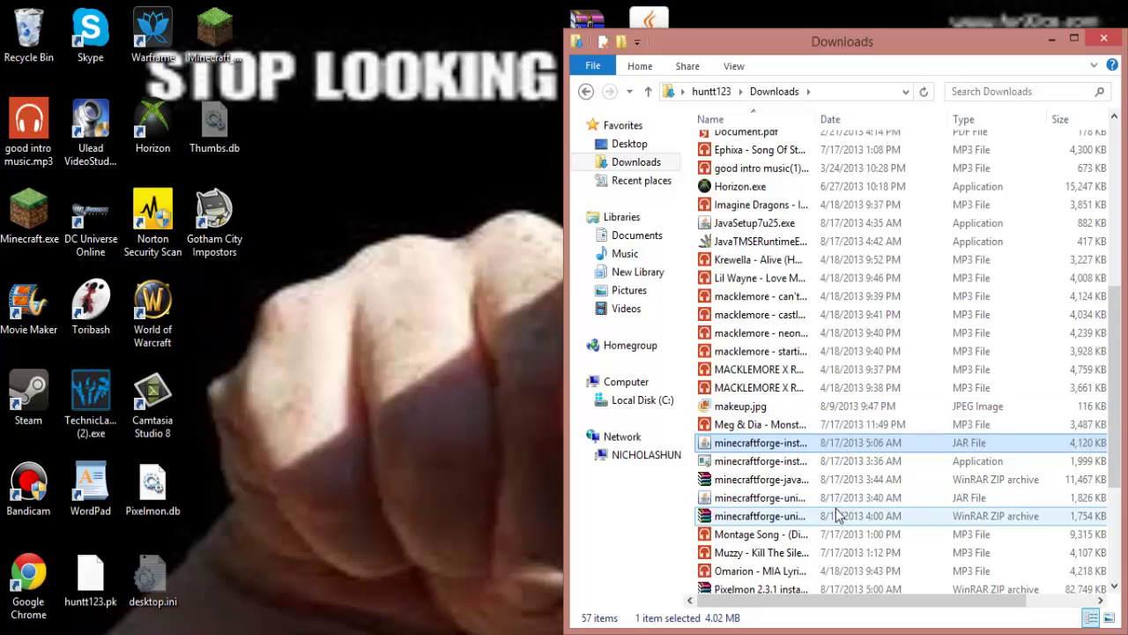
Run the Forge jar, then close the Downloads folder window.
double_click(836, 498)
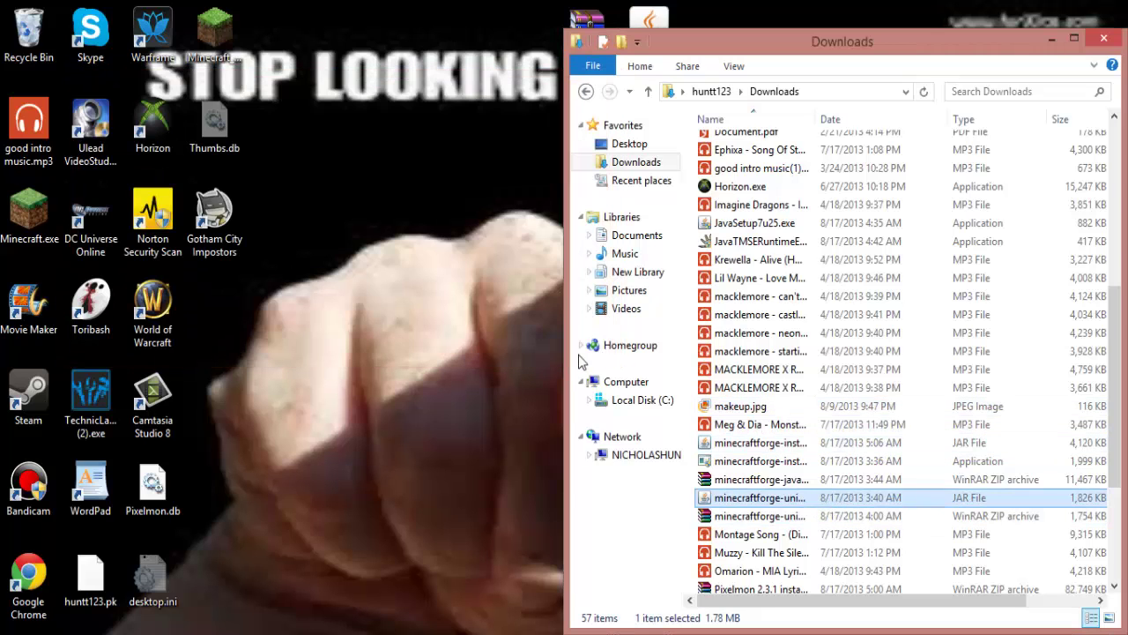
right_click(756, 444)
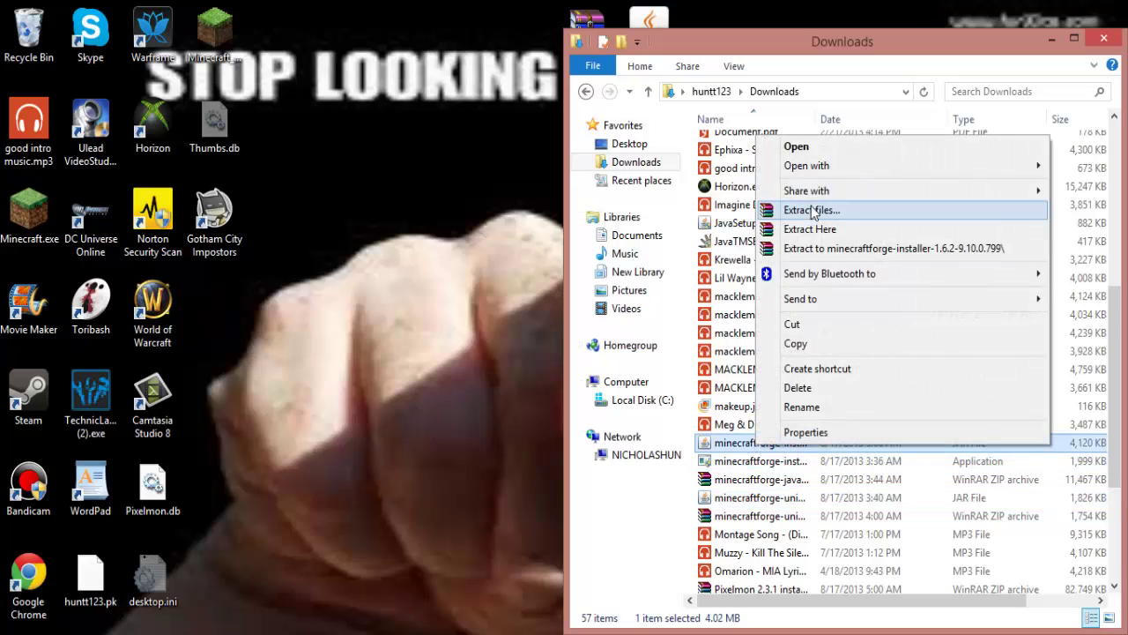
left_click(1105, 39)
left_click(1105, 39)
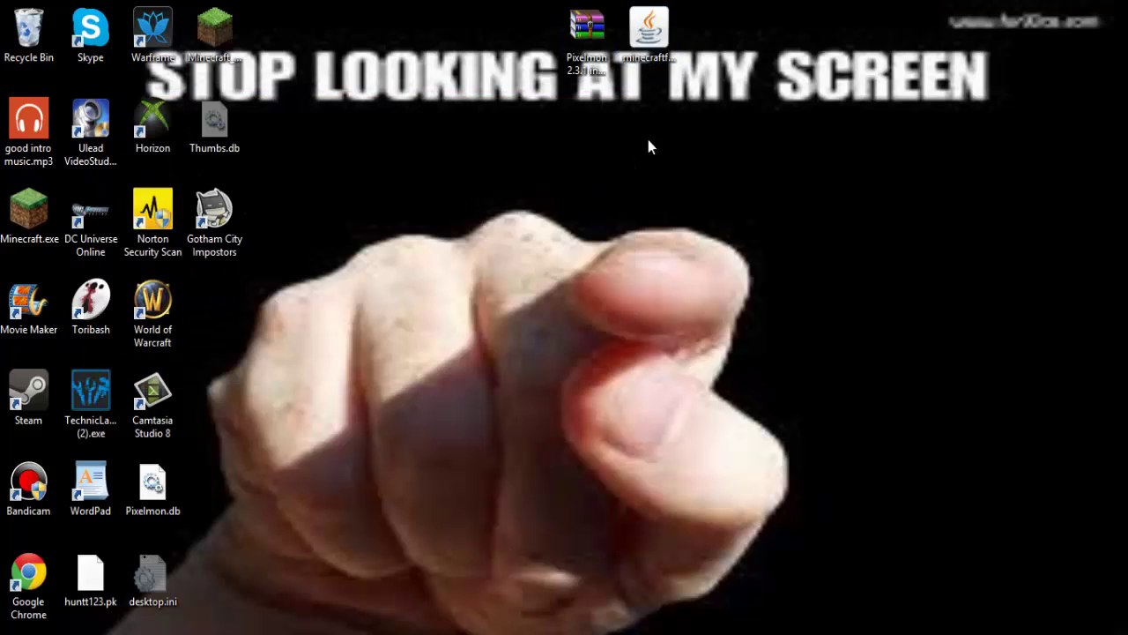
Open the desktop Forge installer with Java and cancel the Java 1.7.0_25 Setup that appears.
right_click(638, 40)
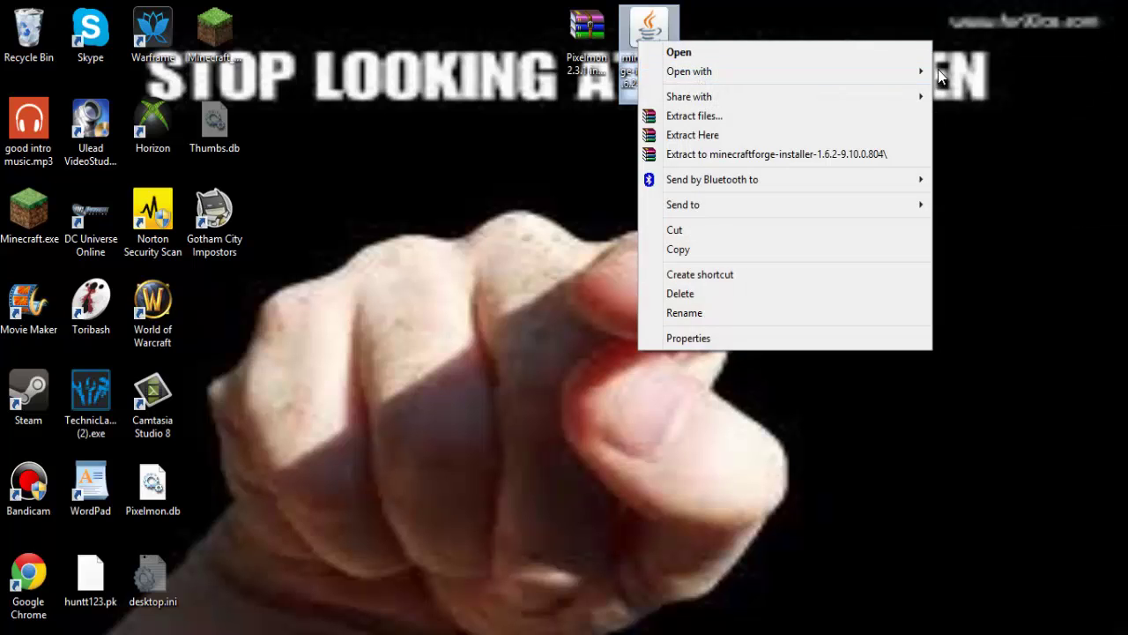
mouse_move(918, 74)
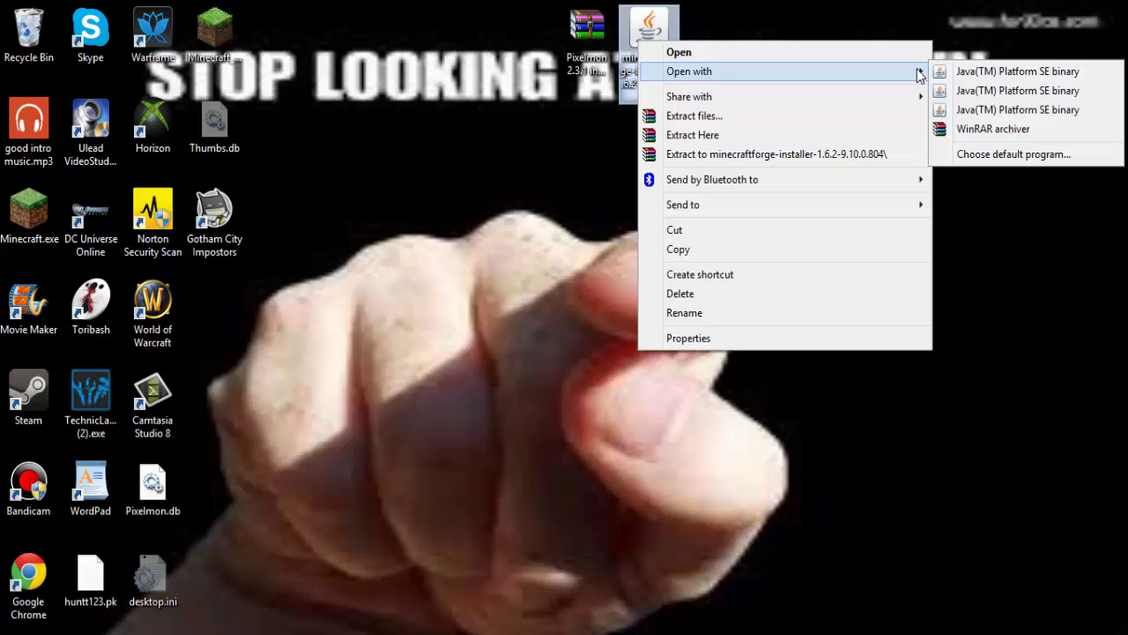
left_click(1014, 71)
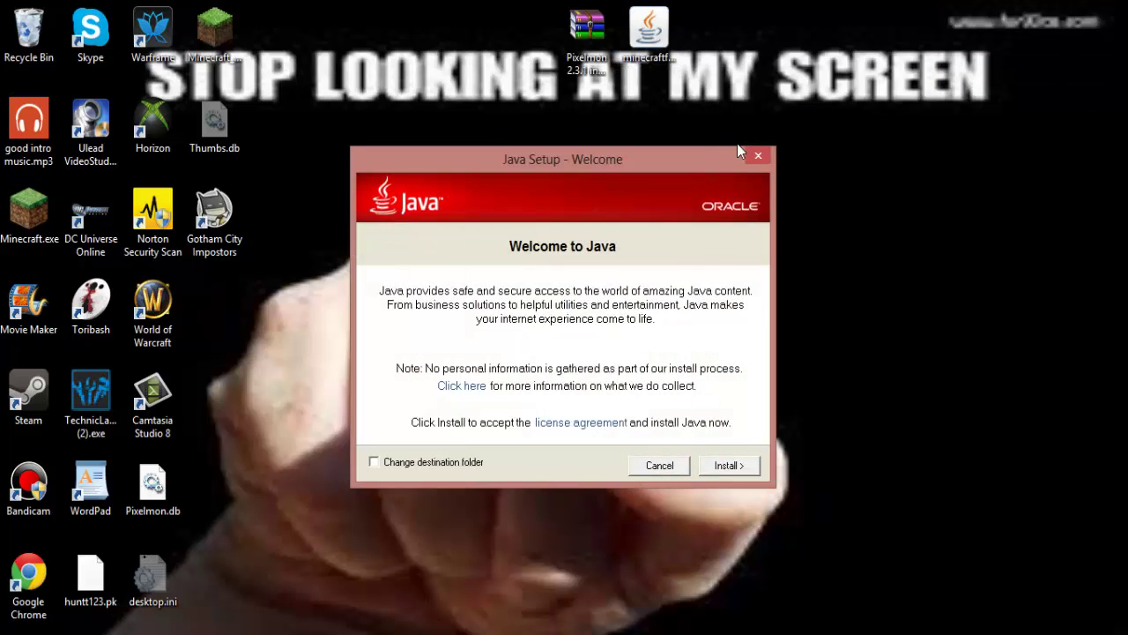
left_click(757, 155)
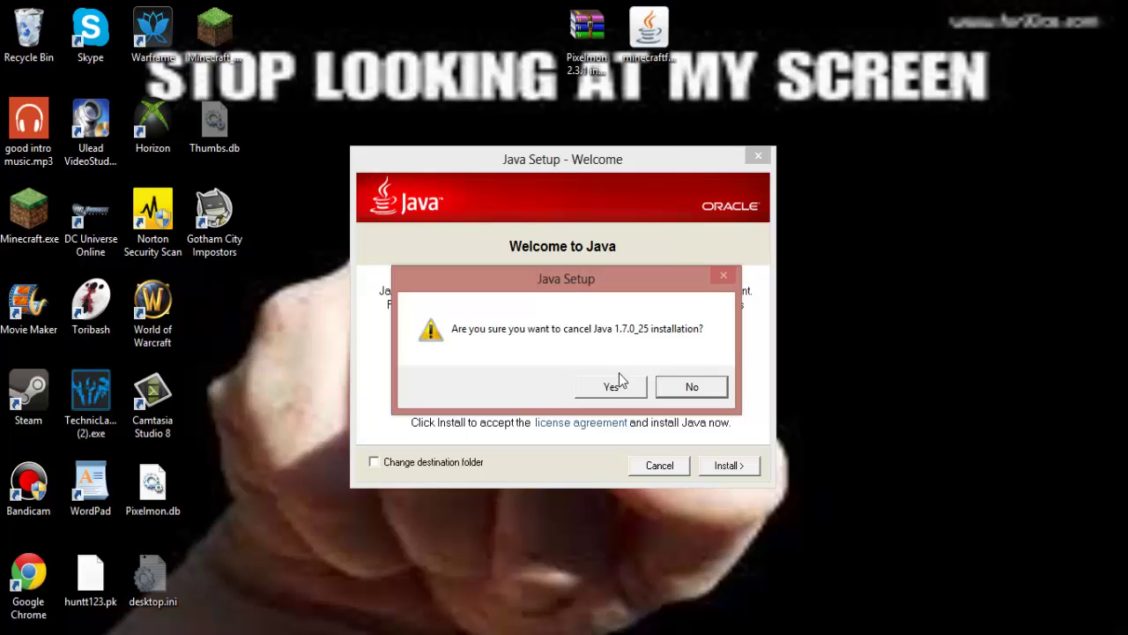
left_click(611, 386)
right_click(648, 12)
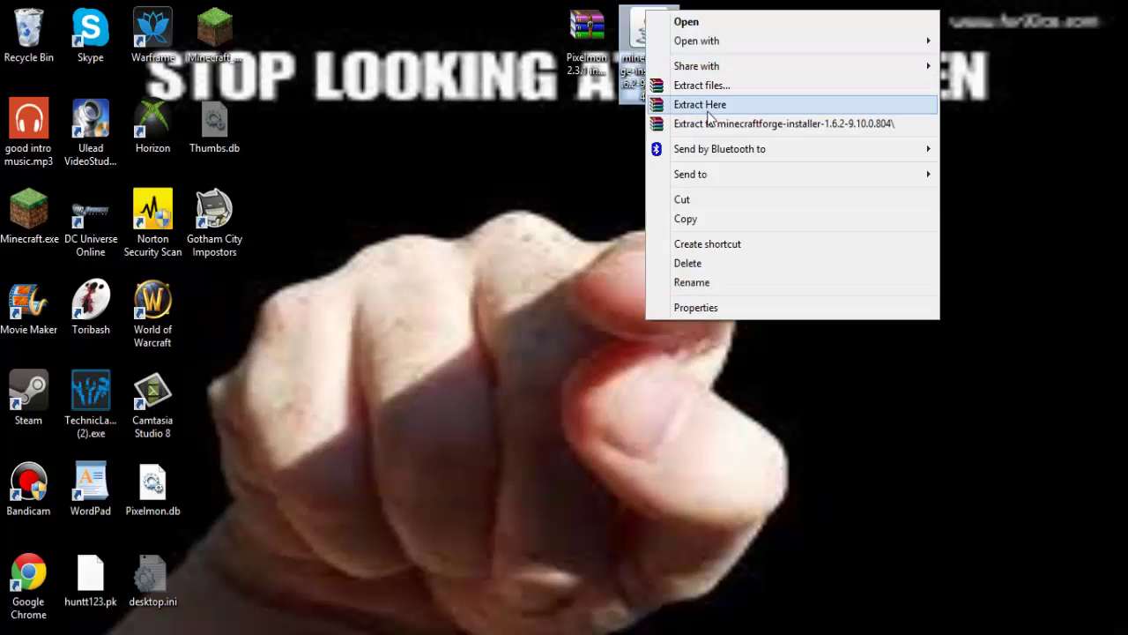
Launch the Forge 9.10.0.804 installer with Java, choose Install server, and browse for a folder.
mouse_move(798, 46)
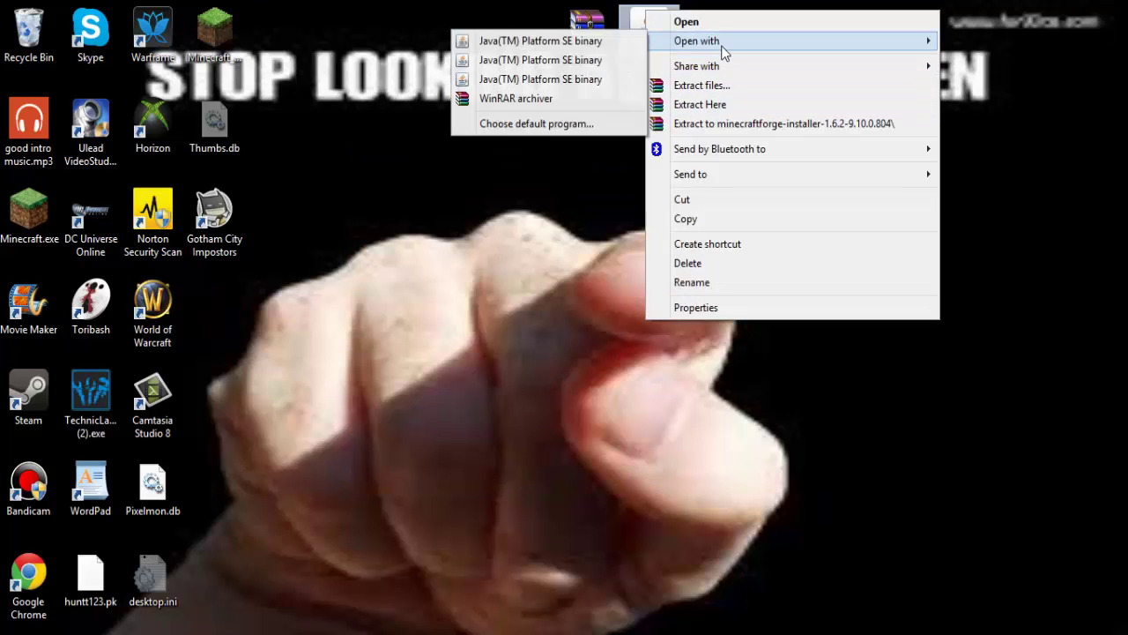
left_click(588, 63)
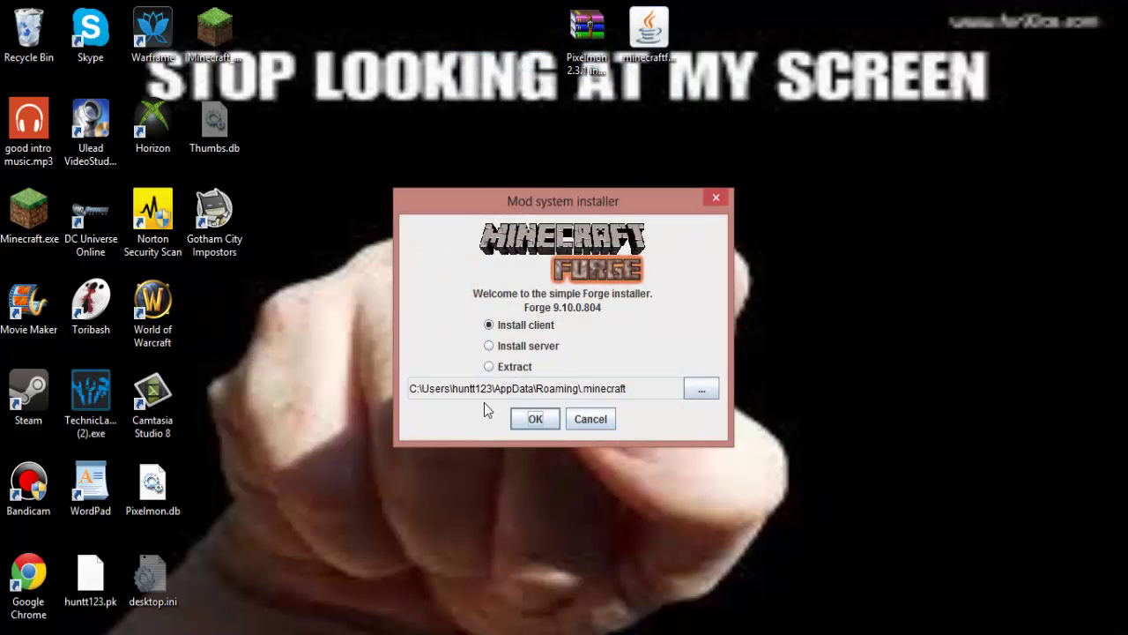
left_click(534, 425)
left_click(490, 345)
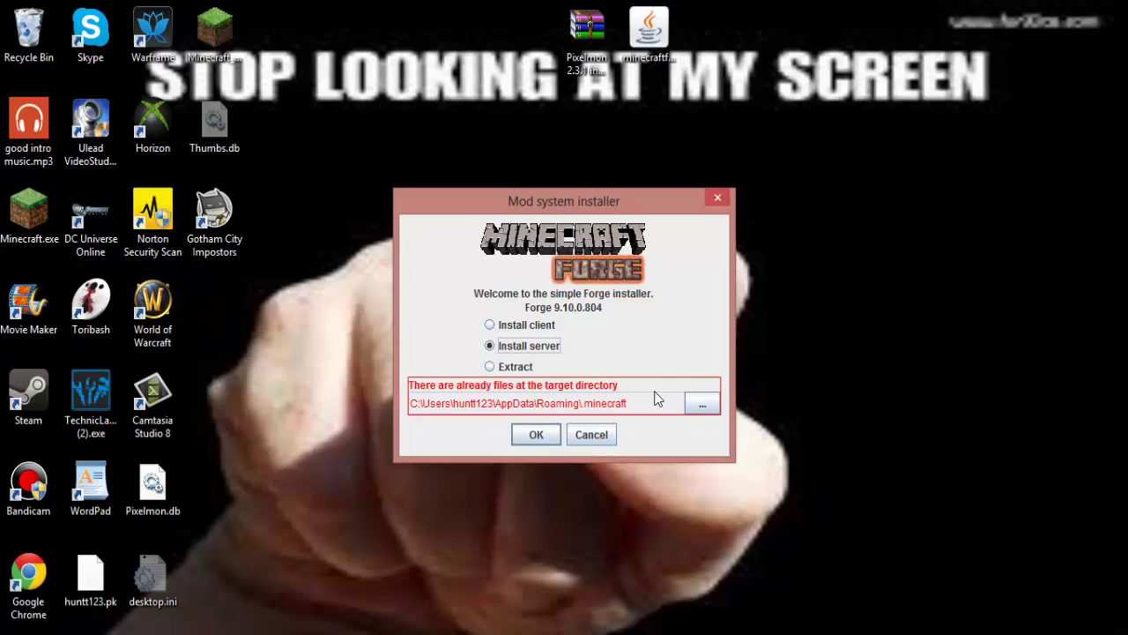
left_click(687, 403)
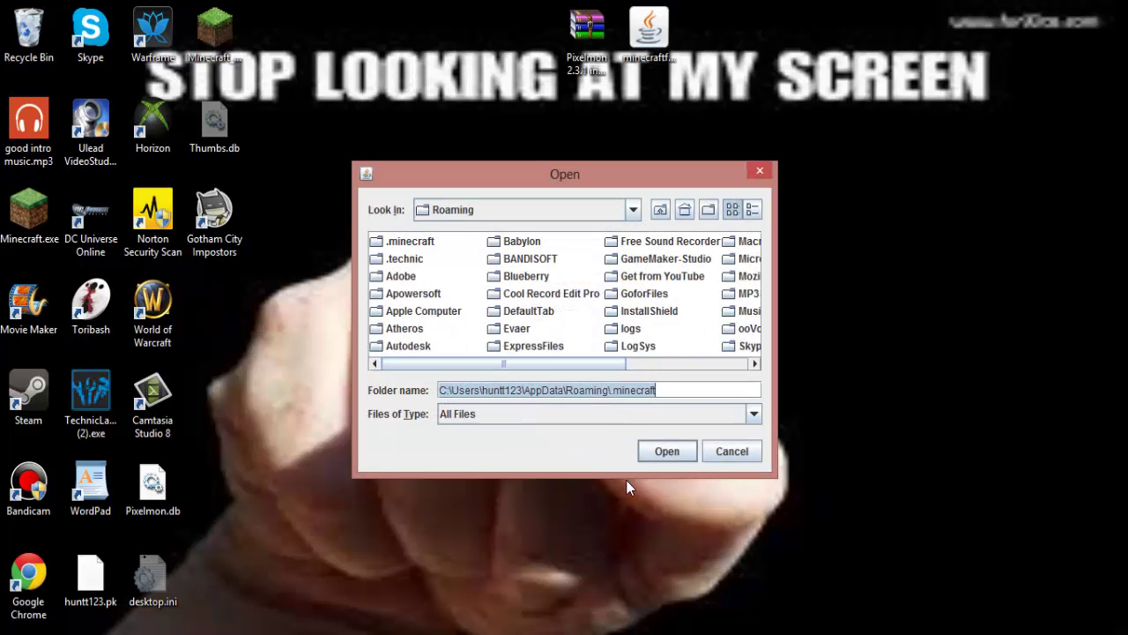
left_click(508, 209)
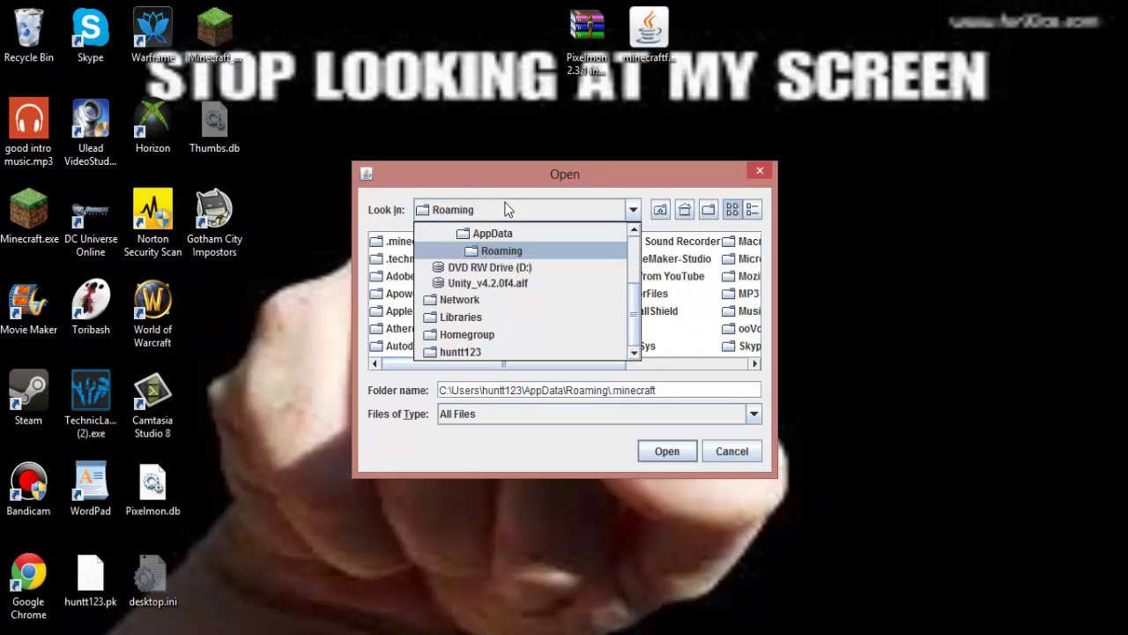
left_click(496, 315)
left_click(410, 247)
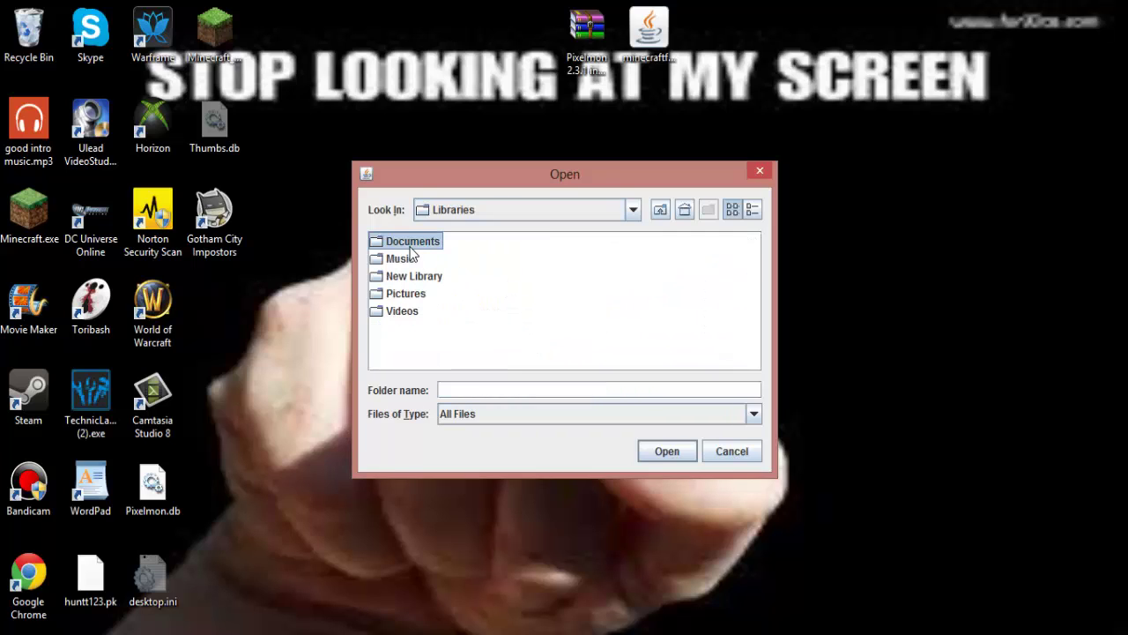
double_click(411, 252)
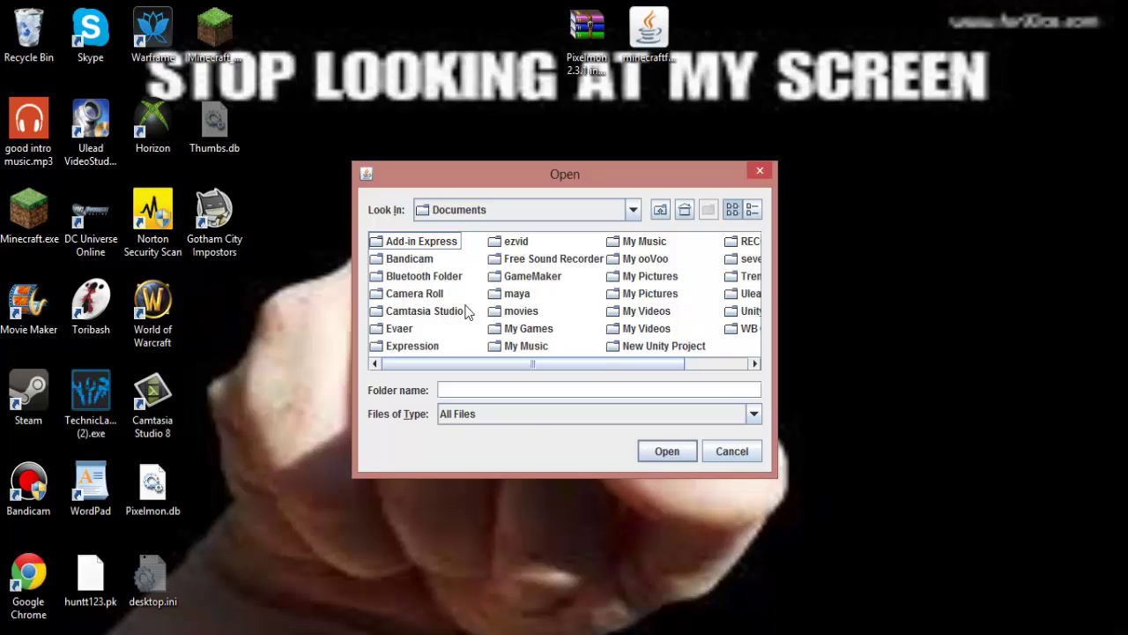
left_click_drag(636, 363, 743, 370)
left_click(675, 261)
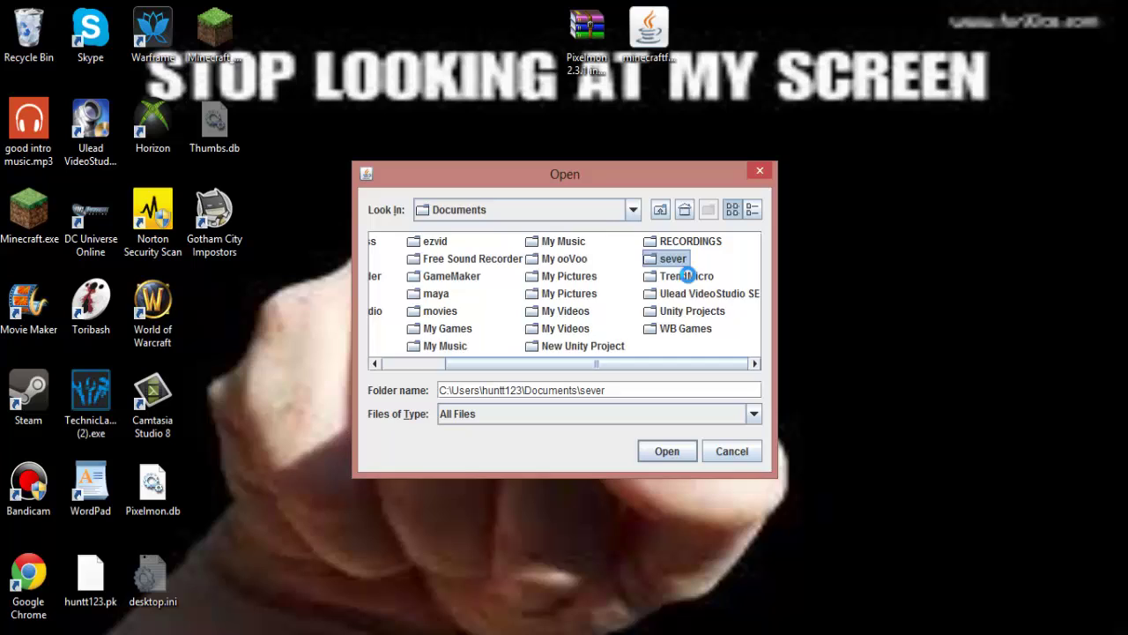
double_click(675, 262)
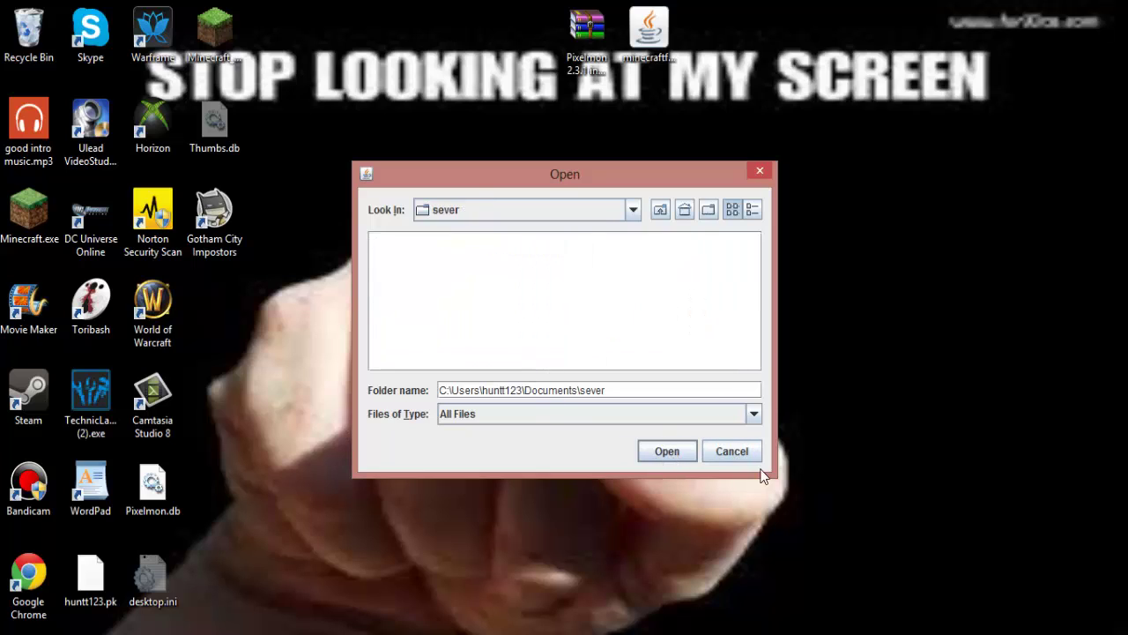
left_click(726, 451)
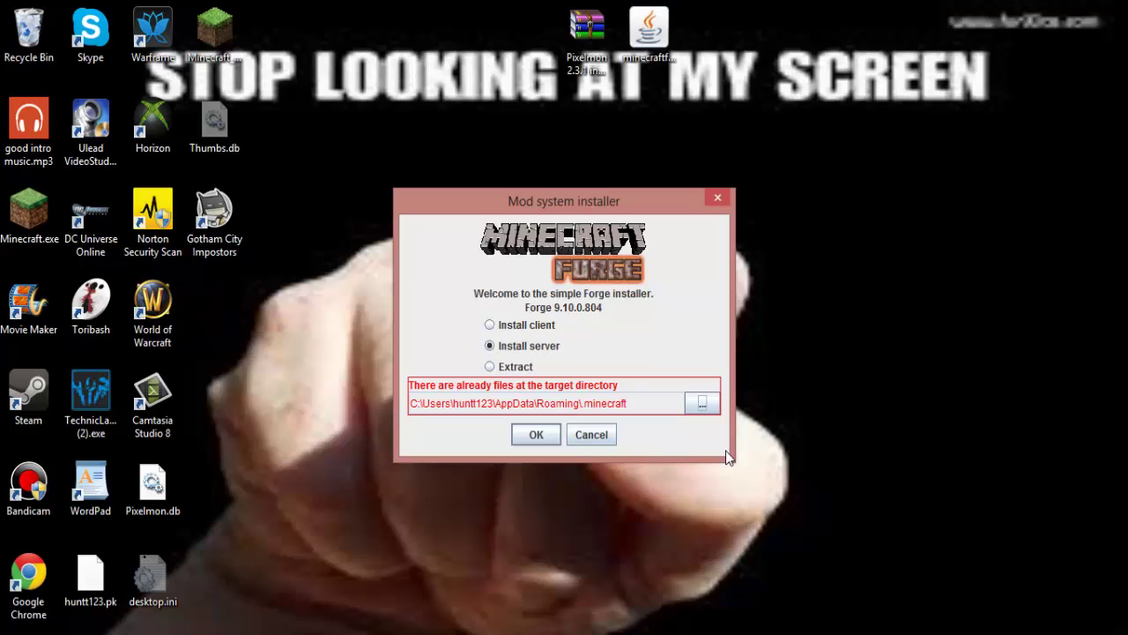
Switch to Install client, install Forge 9.10.0.804, and acknowledge the Complete message.
left_click(487, 326)
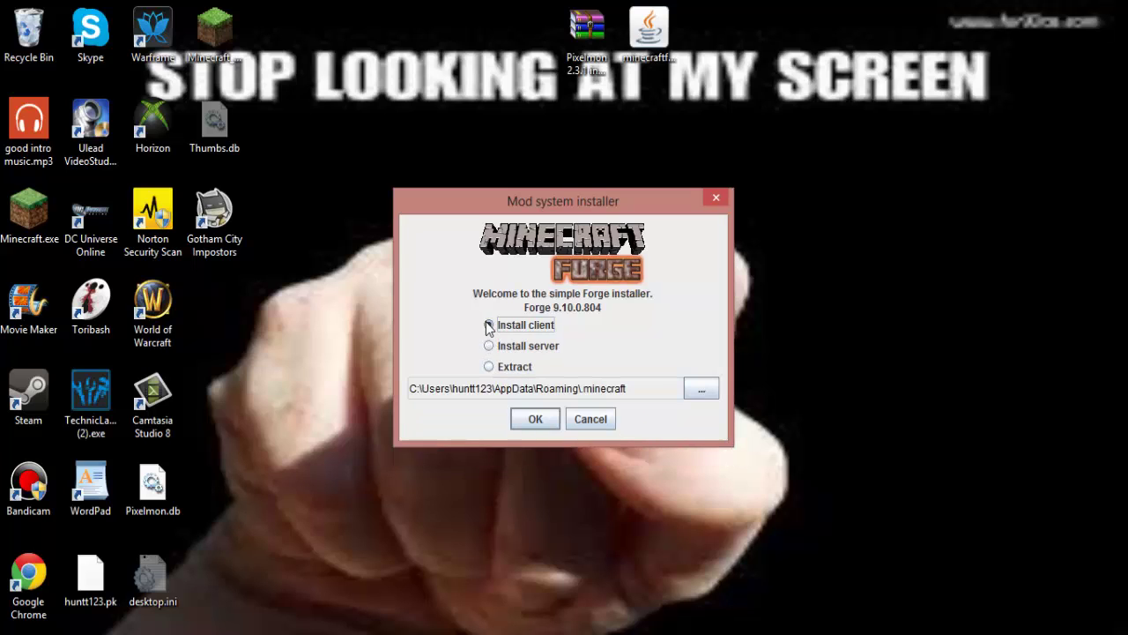
left_click(536, 421)
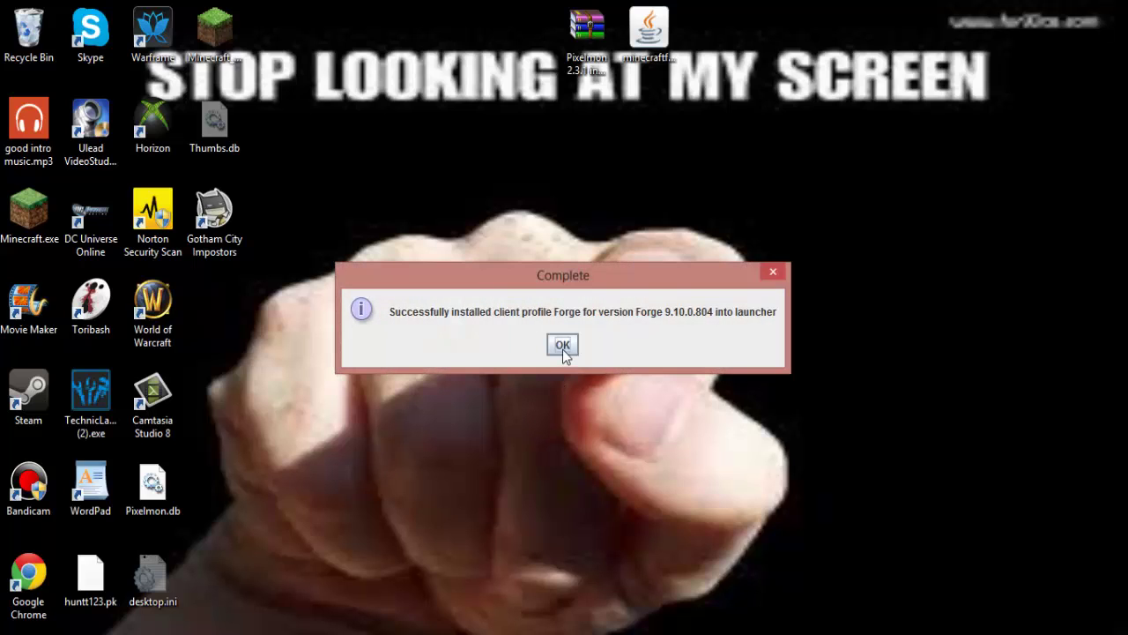
left_click(562, 344)
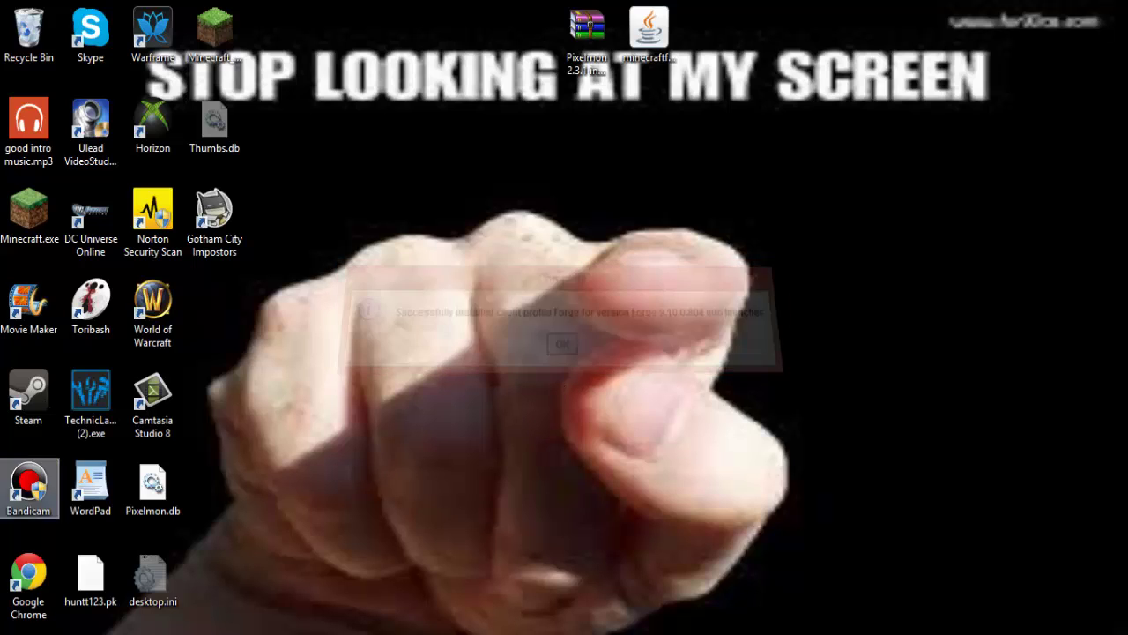
Run Minecraft.exe, continue as the logged-in user, and play 1.6.2 with the Forge profile.
double_click(19, 222)
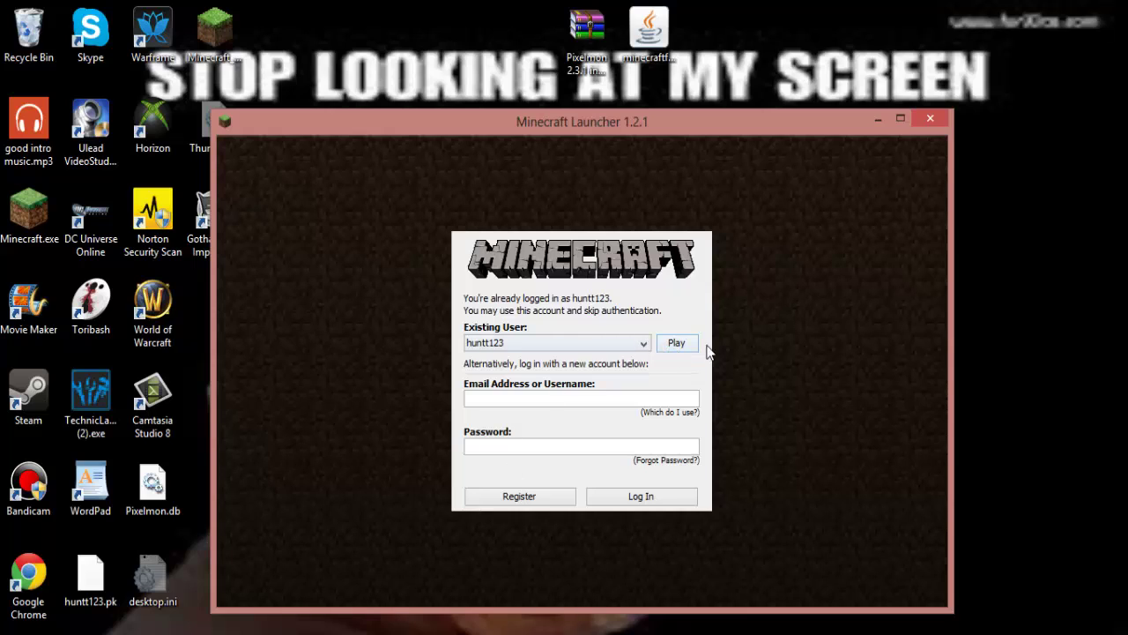
left_click(672, 344)
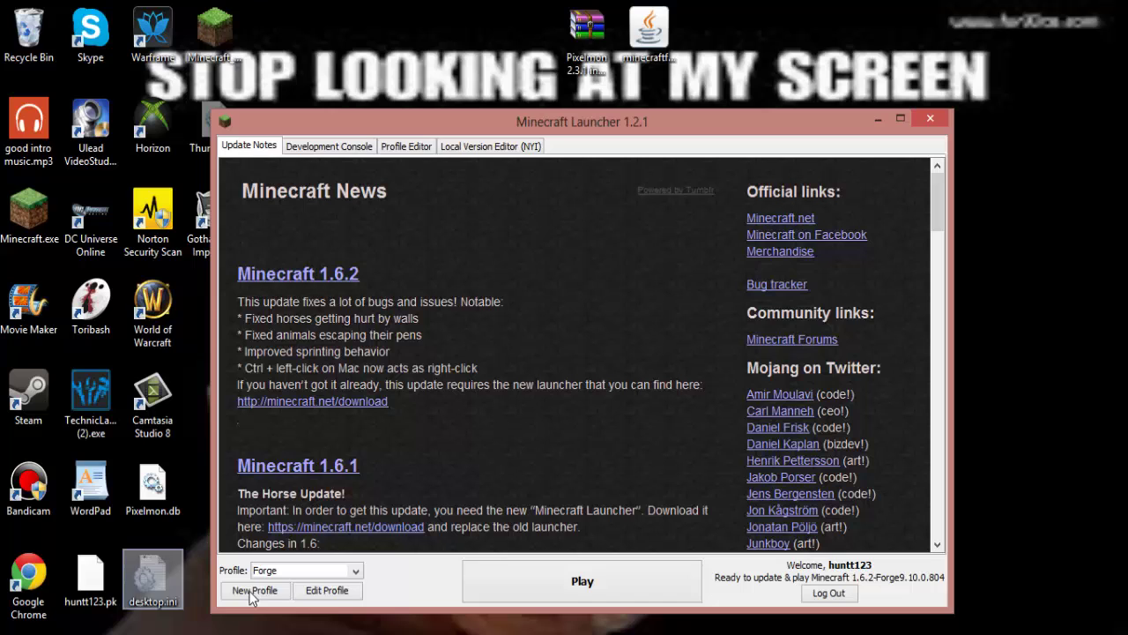
left_click(288, 575)
left_click(295, 590)
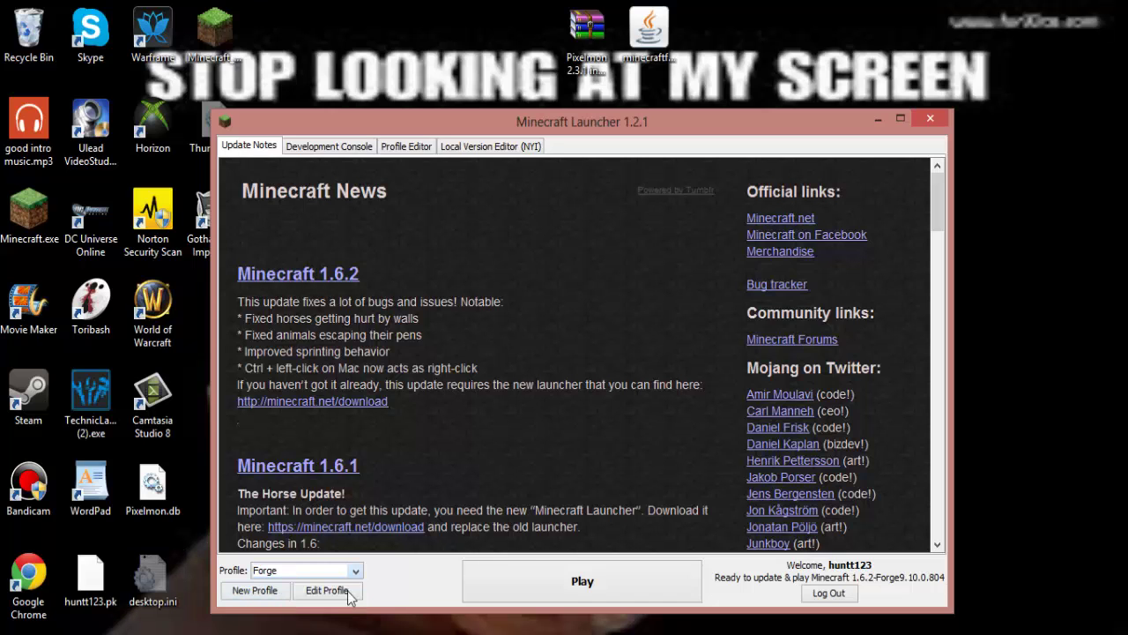
left_click(537, 568)
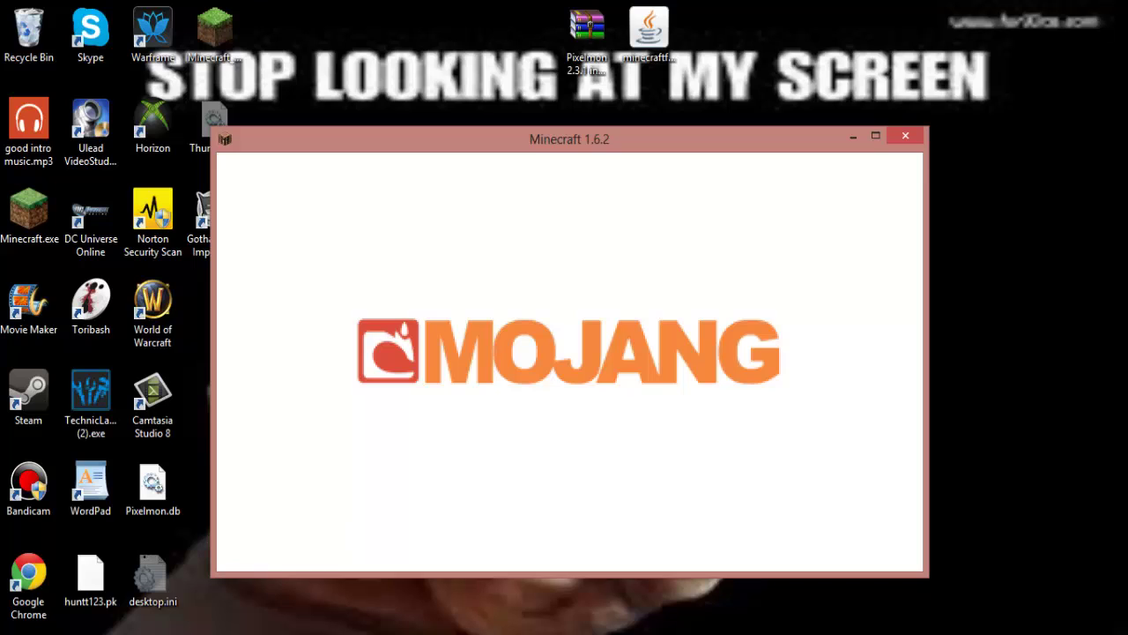
left_click(1047, 582)
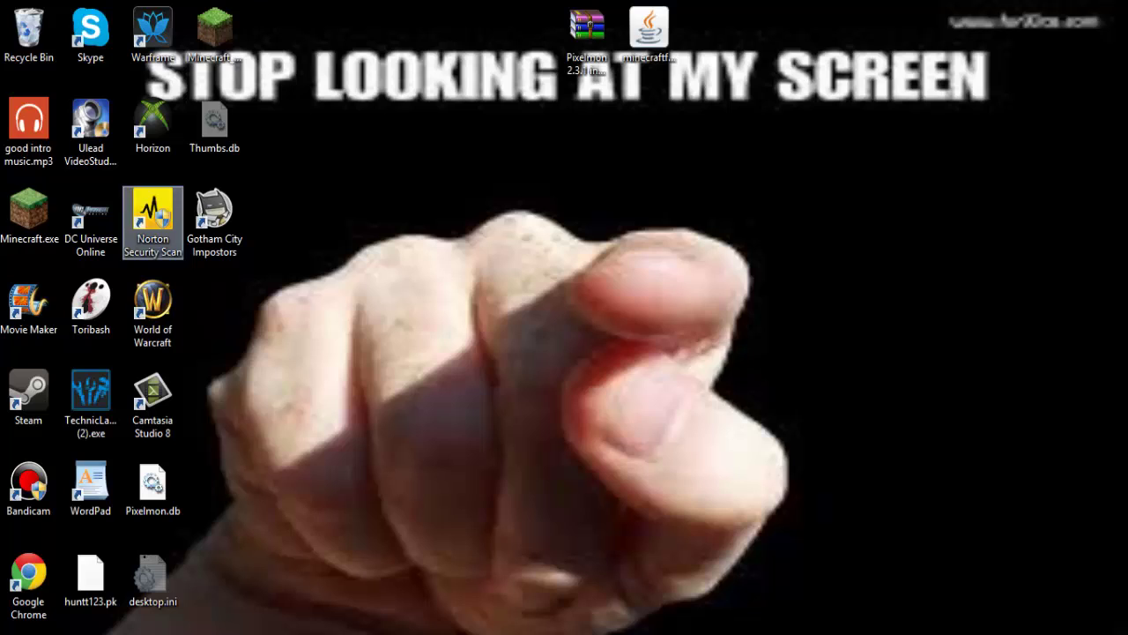
Reopen the Minecraft launcher, log in with the account username, launch Minecraft 1.6.2, then close it.
left_click(29, 208)
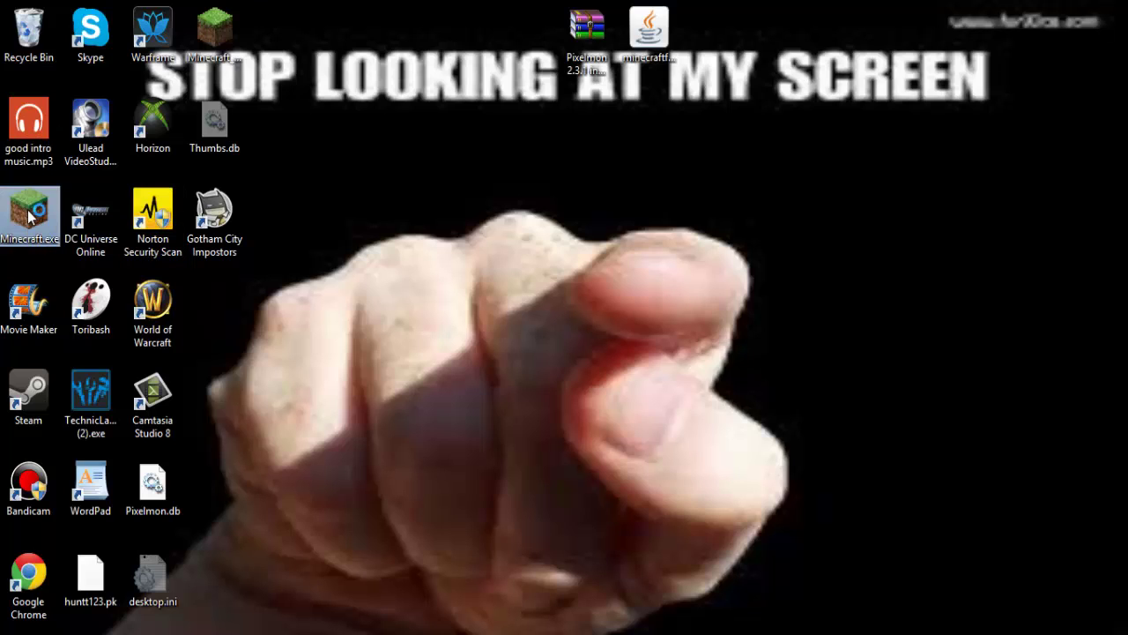
double_click(29, 209)
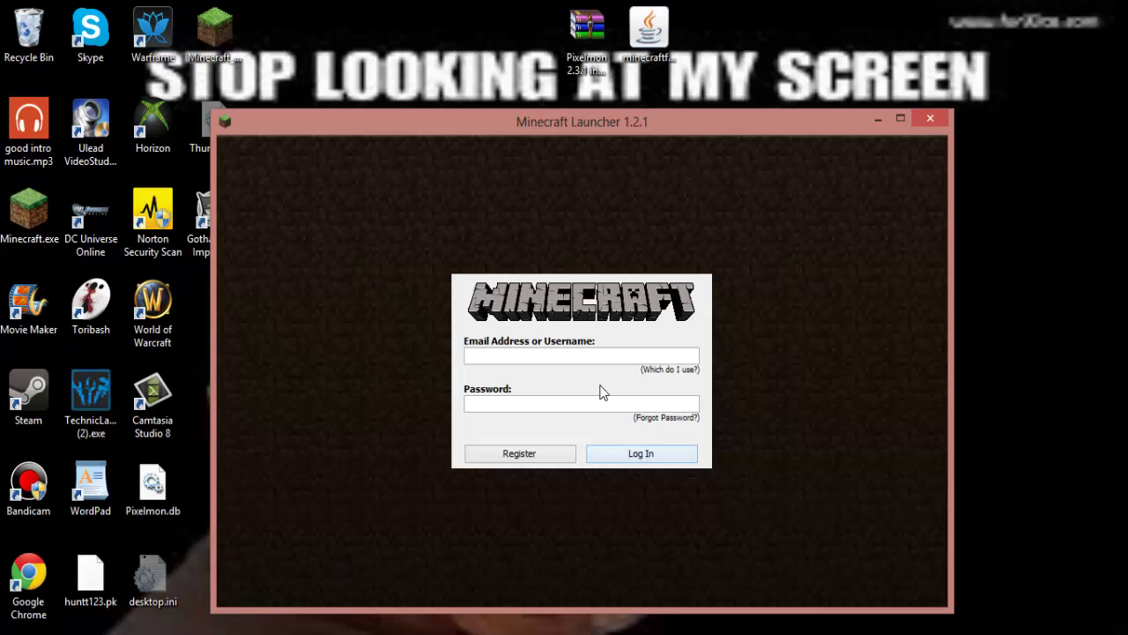
left_click(586, 363)
type("ni")
type("ntt11")
key("Return")
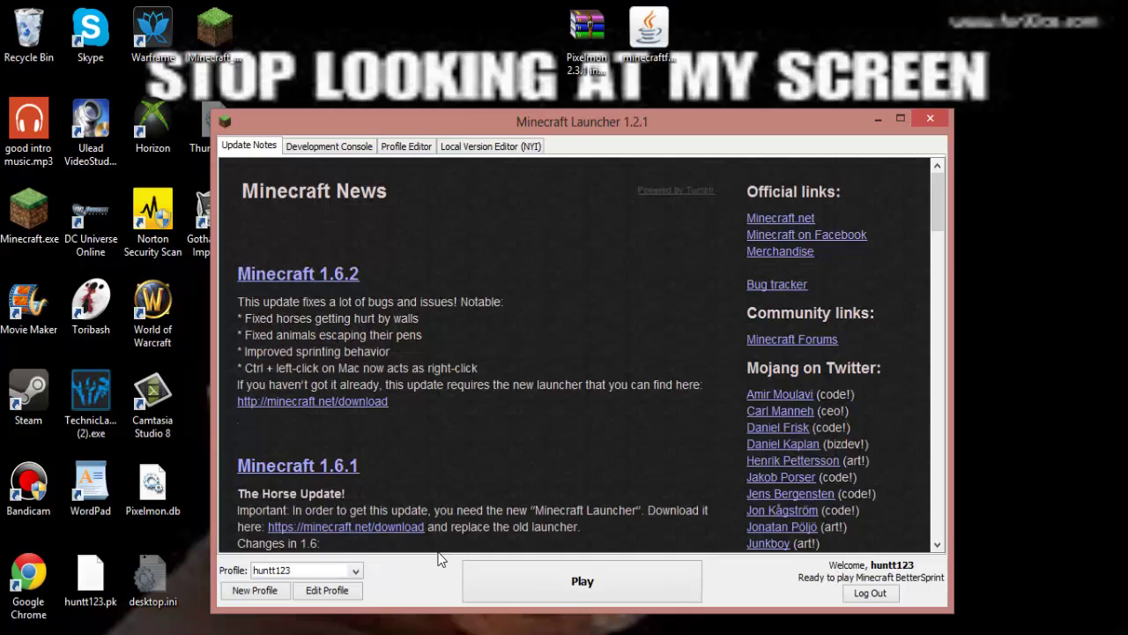
left_click(504, 599)
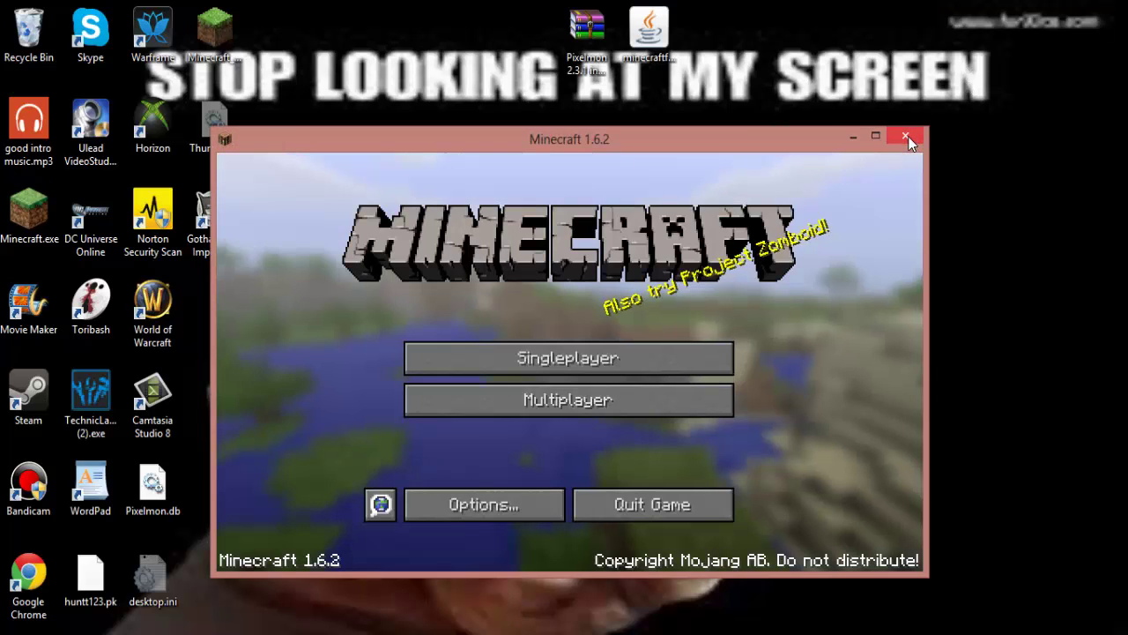
left_click(906, 136)
Open the Forge installer jar with Java(TM) Platform SE binary.
double_click(649, 29)
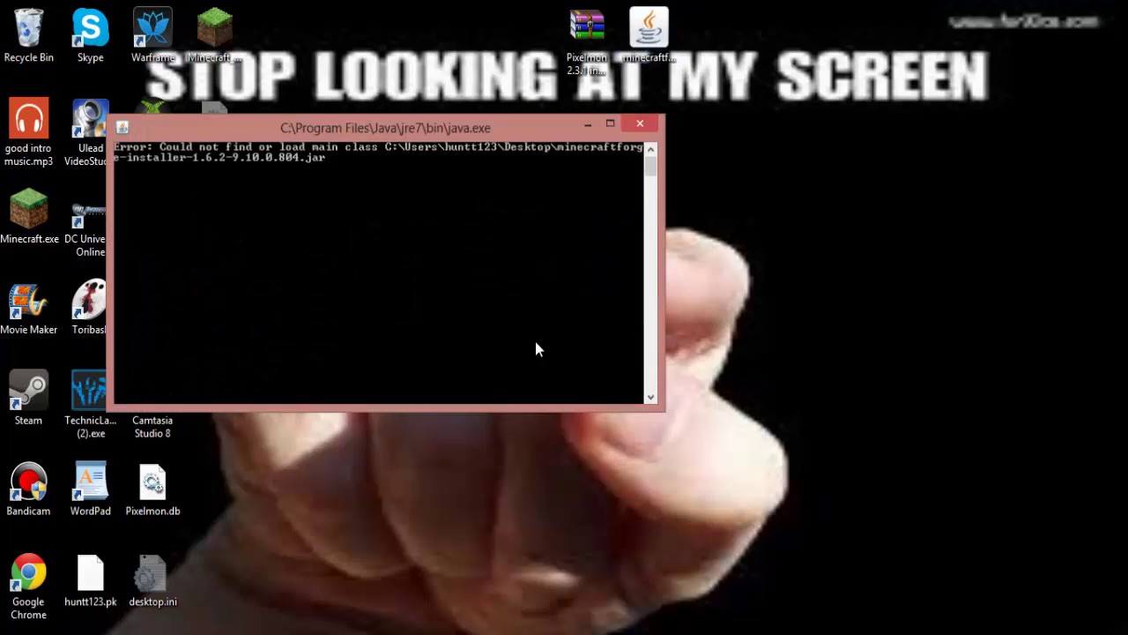
right_click(650, 30)
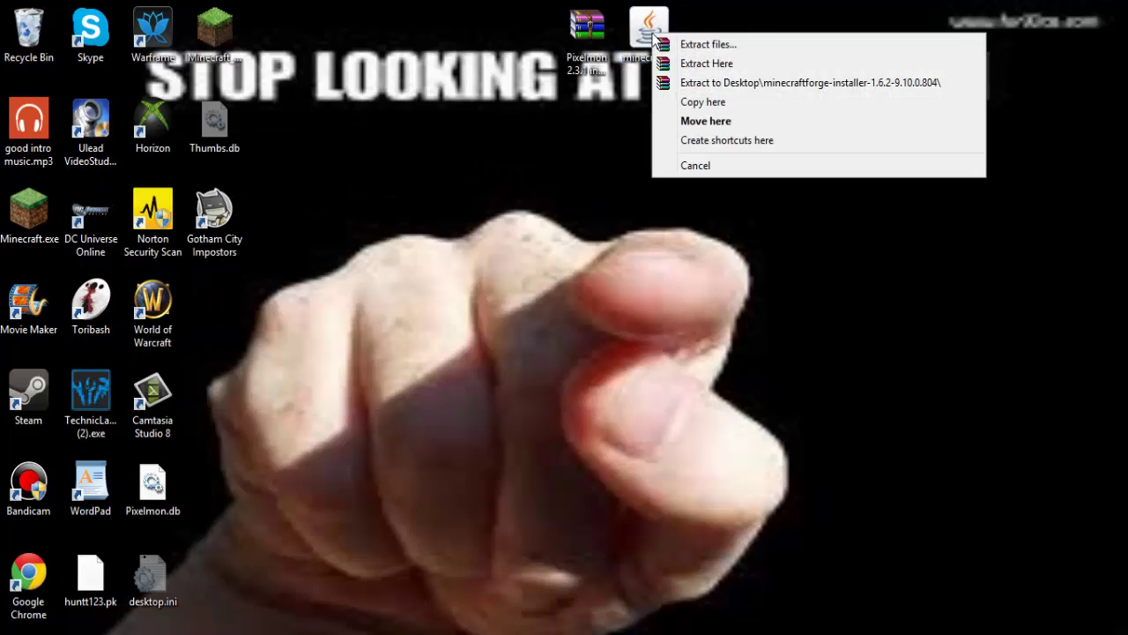
key("Escape")
right_click(642, 31)
key("Escape")
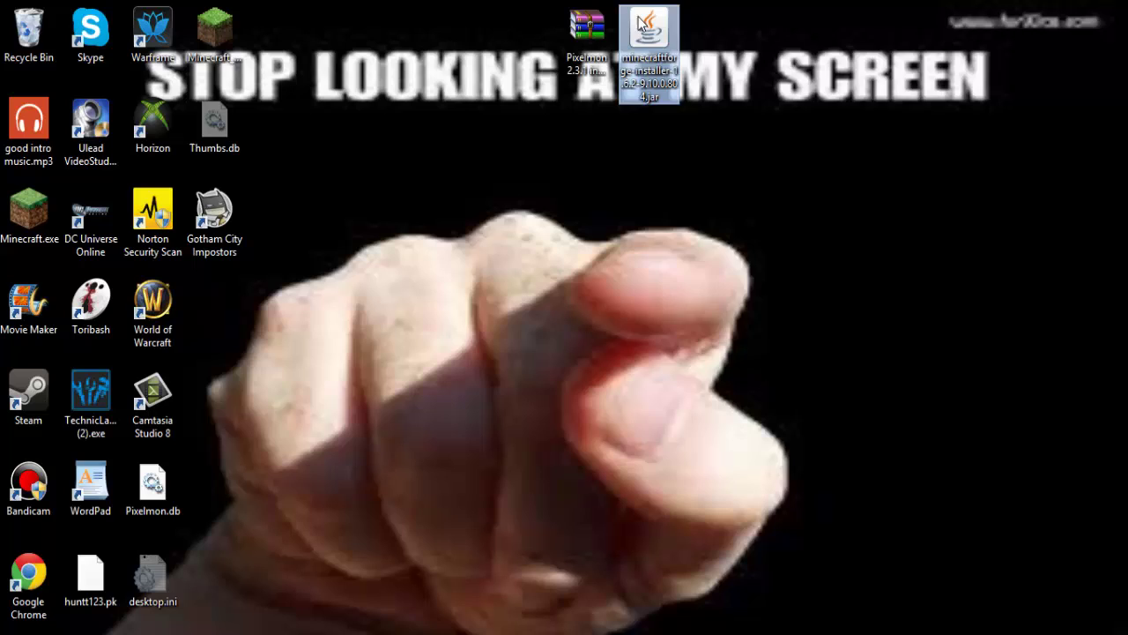
right_click(638, 17)
mouse_move(697, 47)
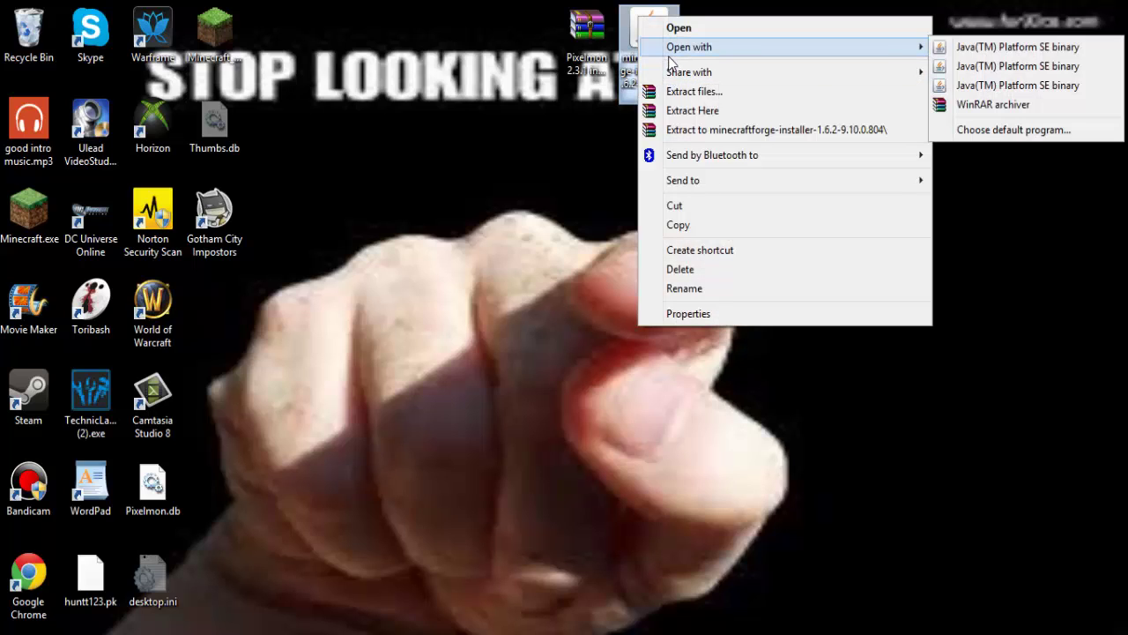
left_click(968, 75)
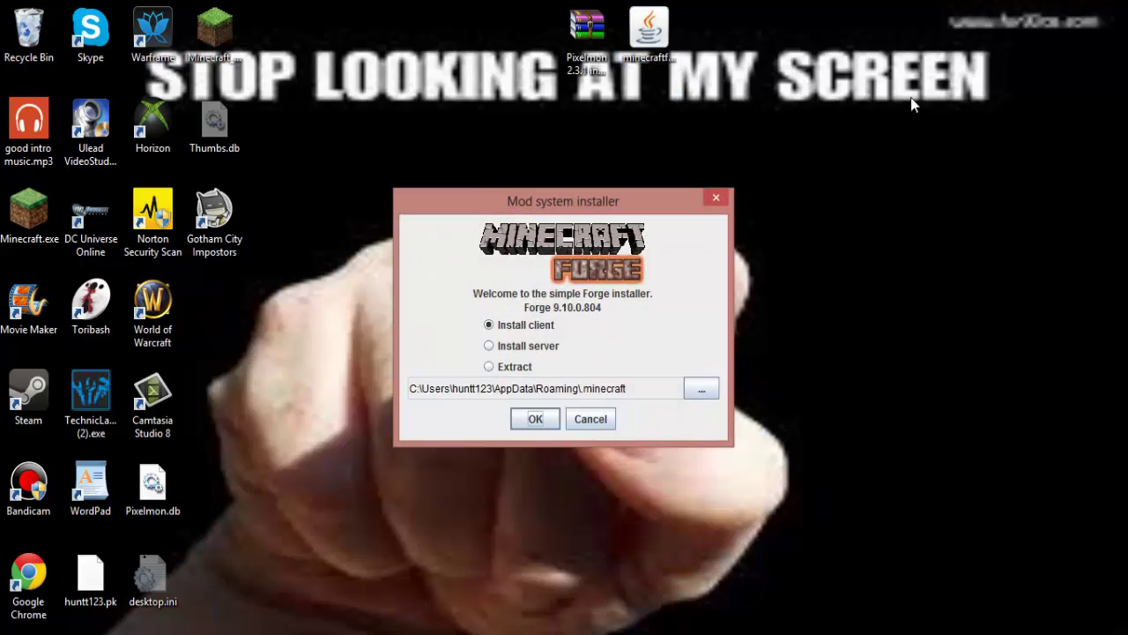
Install the Forge 9.10.0.804 client profile and start the Minecraft launcher again.
left_click(528, 420)
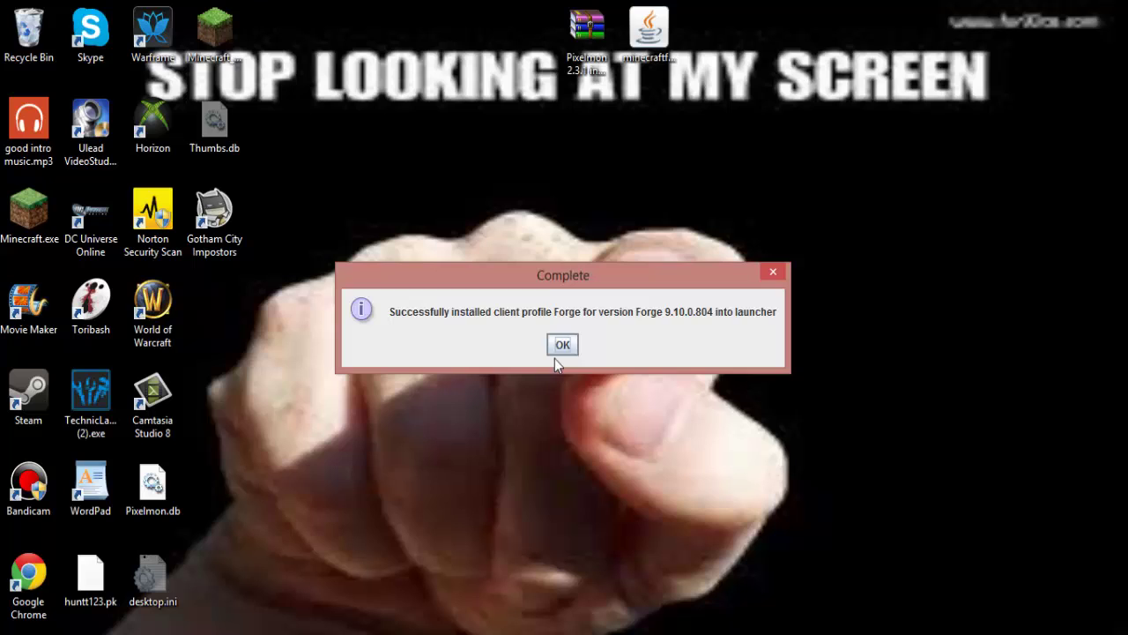
left_click(566, 347)
double_click(19, 200)
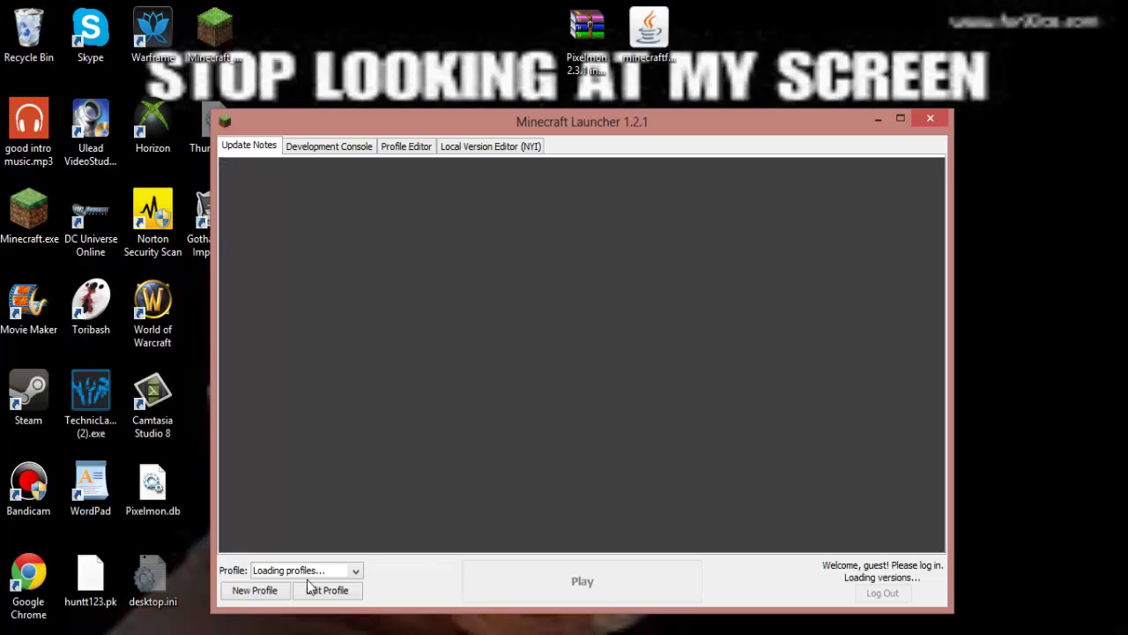
Select the Forge profile and continue with the already logged-in account.
left_click(304, 572)
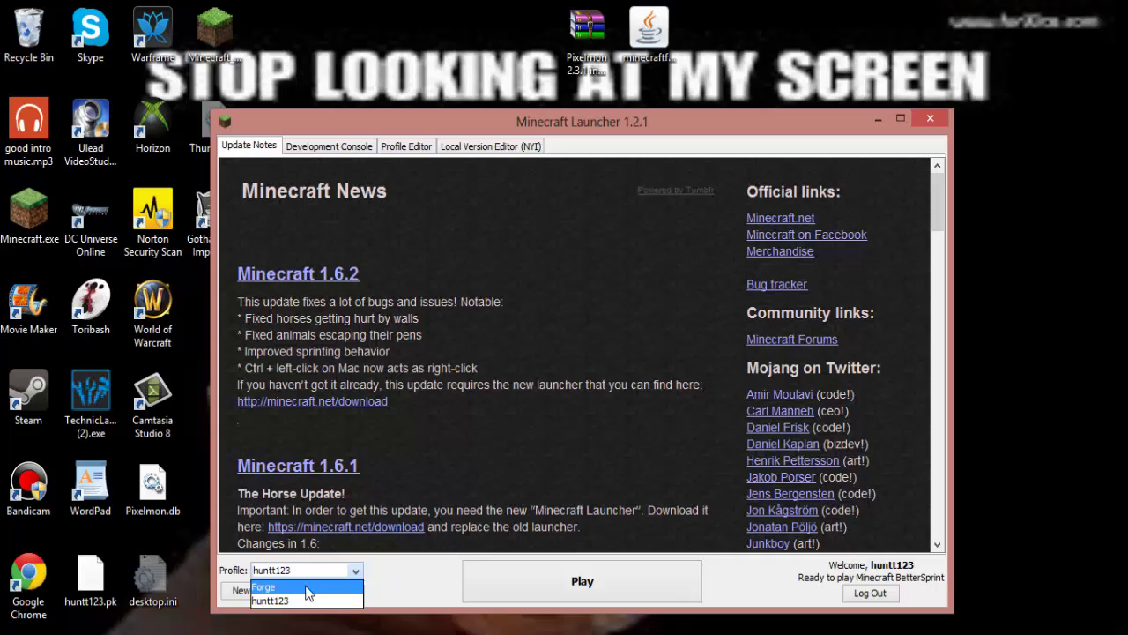
left_click(307, 588)
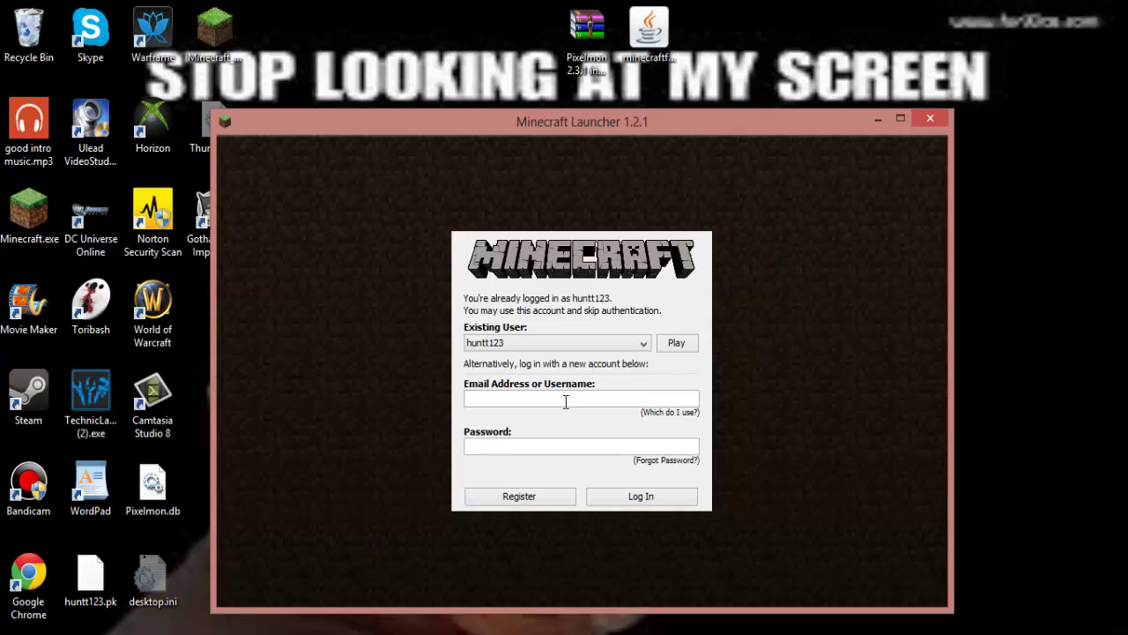
left_click(672, 345)
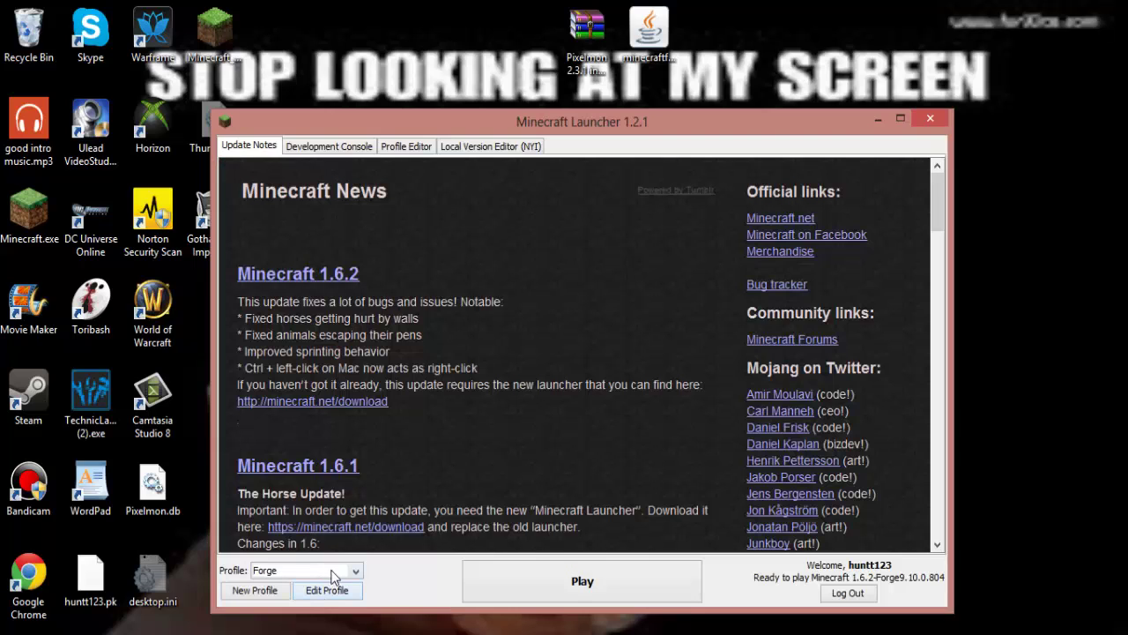
Keep release 1.6.2-Forge9.10.0.804 as the Forge profile's version, save it, and launch the game.
left_click(333, 573)
left_click(335, 587)
left_click(327, 590)
left_click(606, 435)
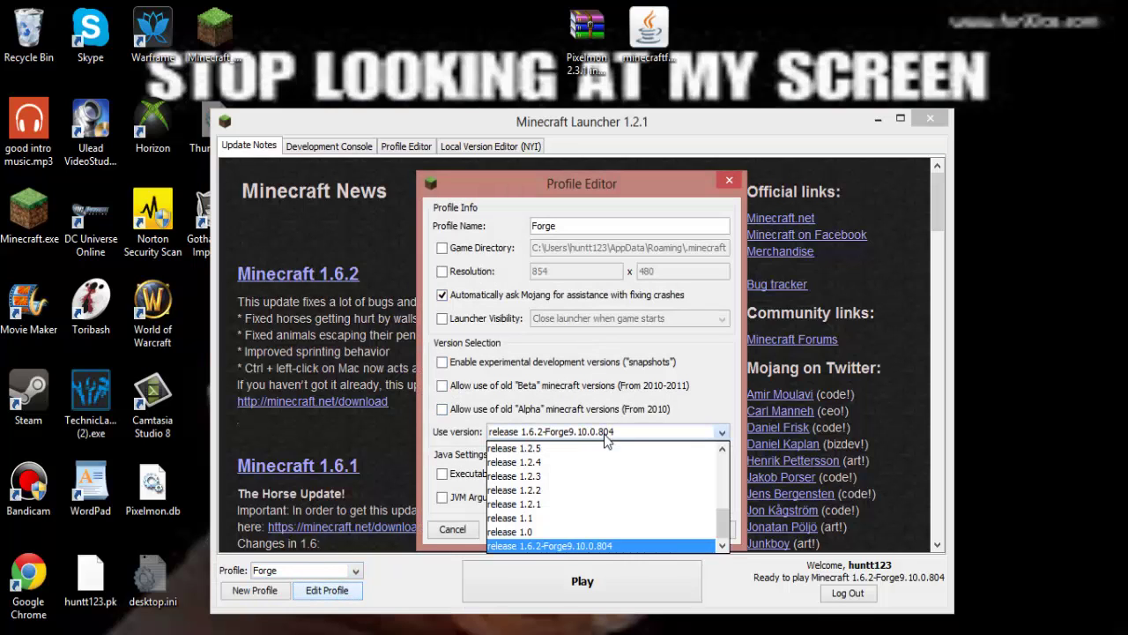
mouse_move(721, 538)
left_mouse_down()
mouse_move(724, 458)
mouse_move(723, 529)
left_mouse_up()
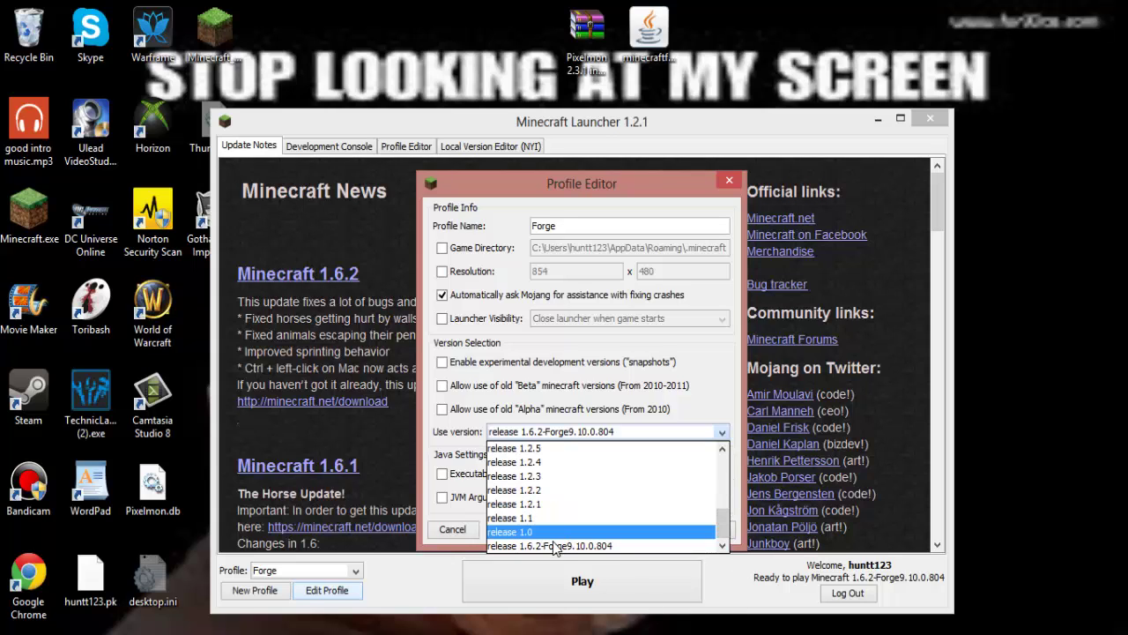
left_click(556, 545)
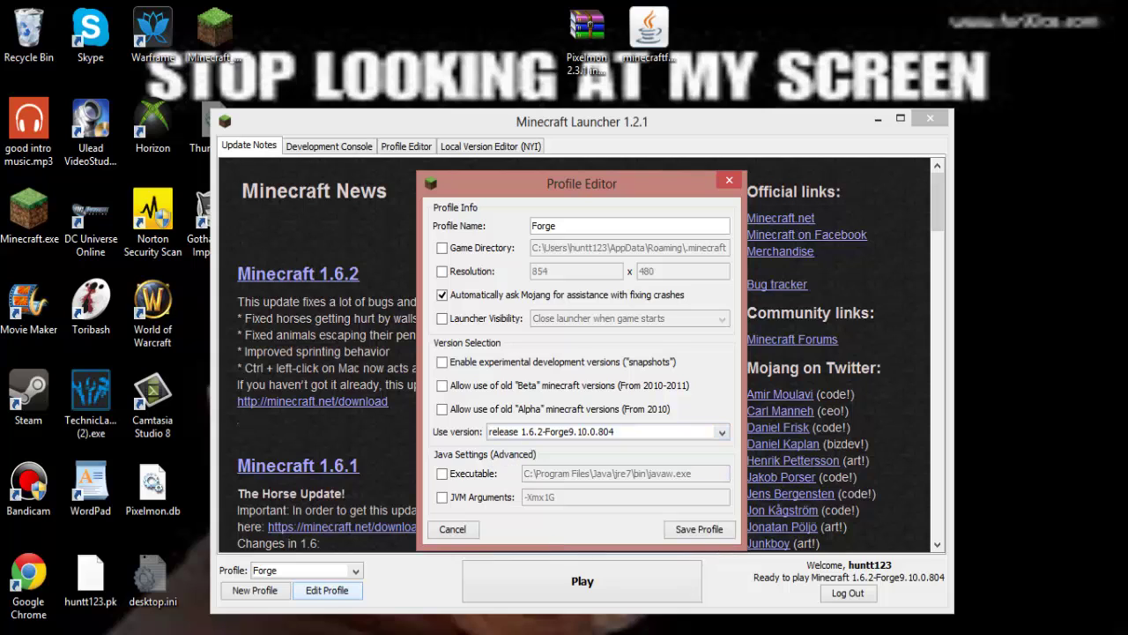
left_click(701, 529)
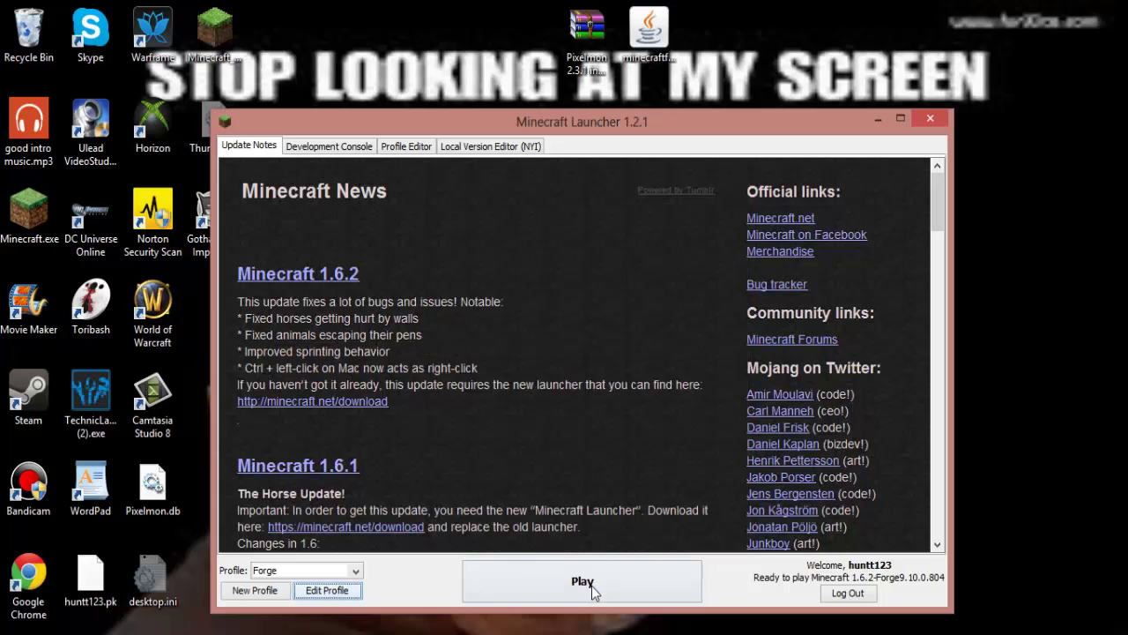
left_click(585, 586)
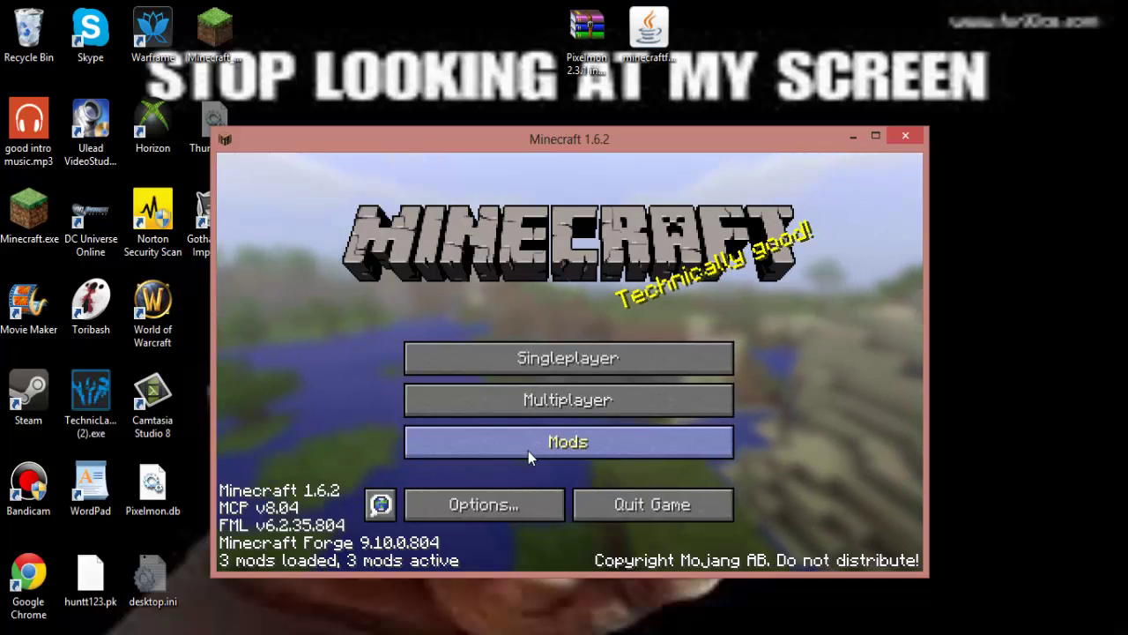
Review Forge Mod Loader, Minecraft Forge and Minecraft Coder Pack in the mod list, then quit the game.
left_click(568, 442)
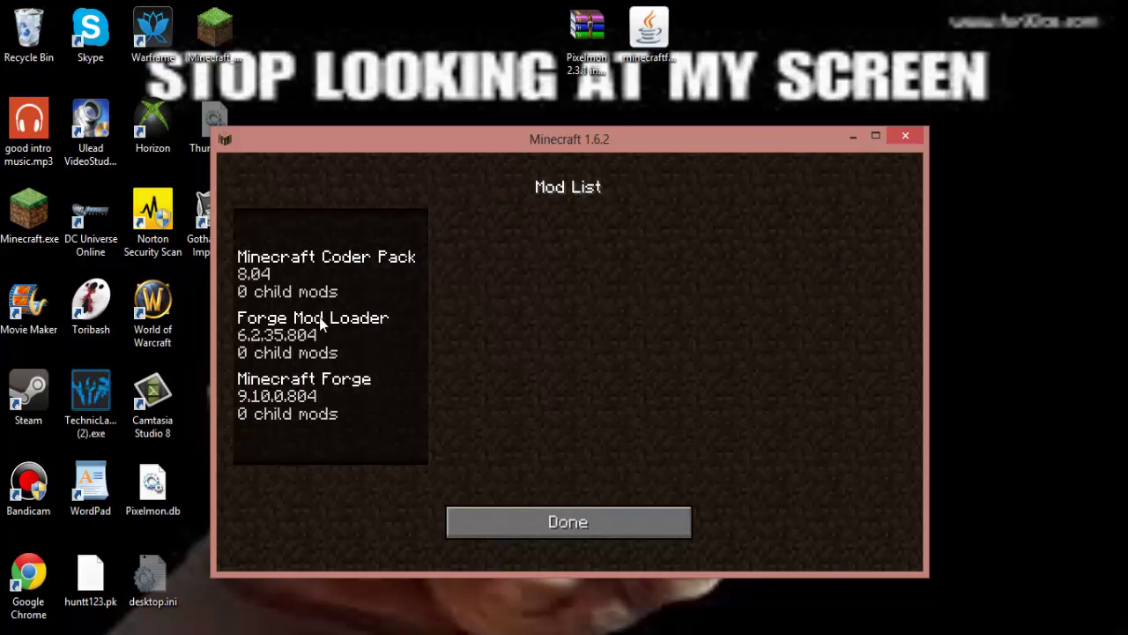
left_click(293, 350)
left_click(296, 406)
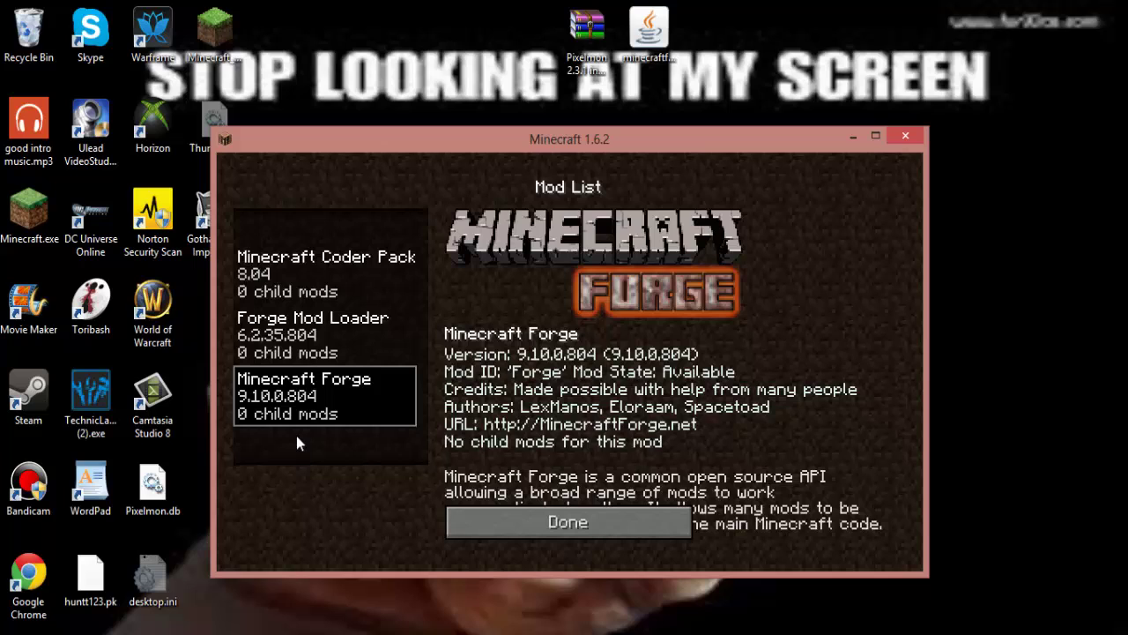
left_click(329, 306)
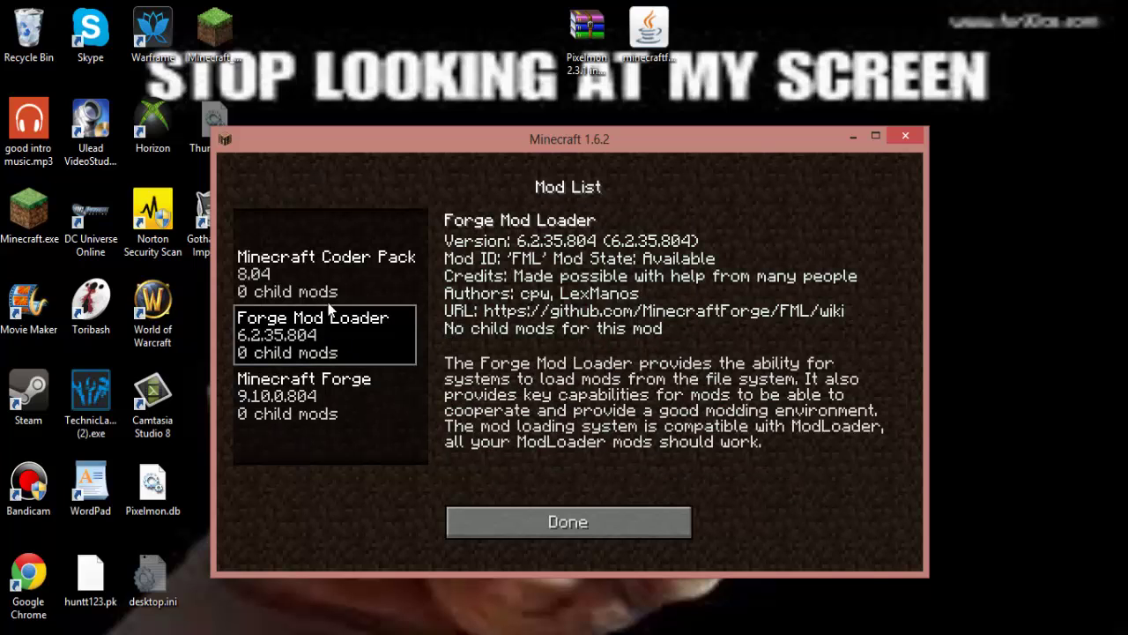
left_click(302, 254)
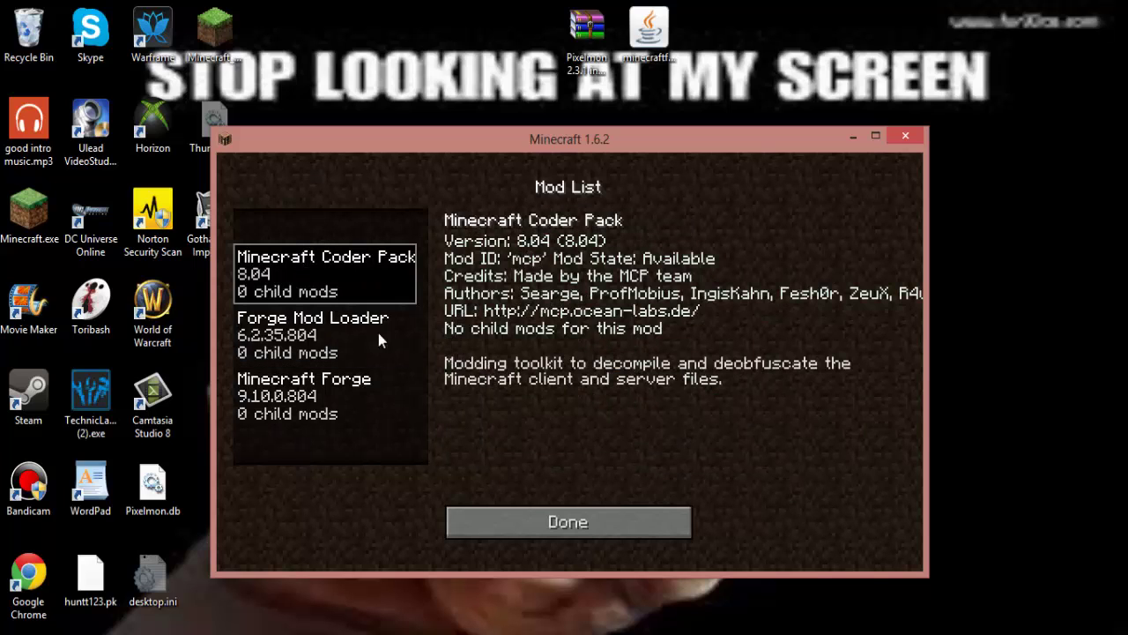
left_click(556, 518)
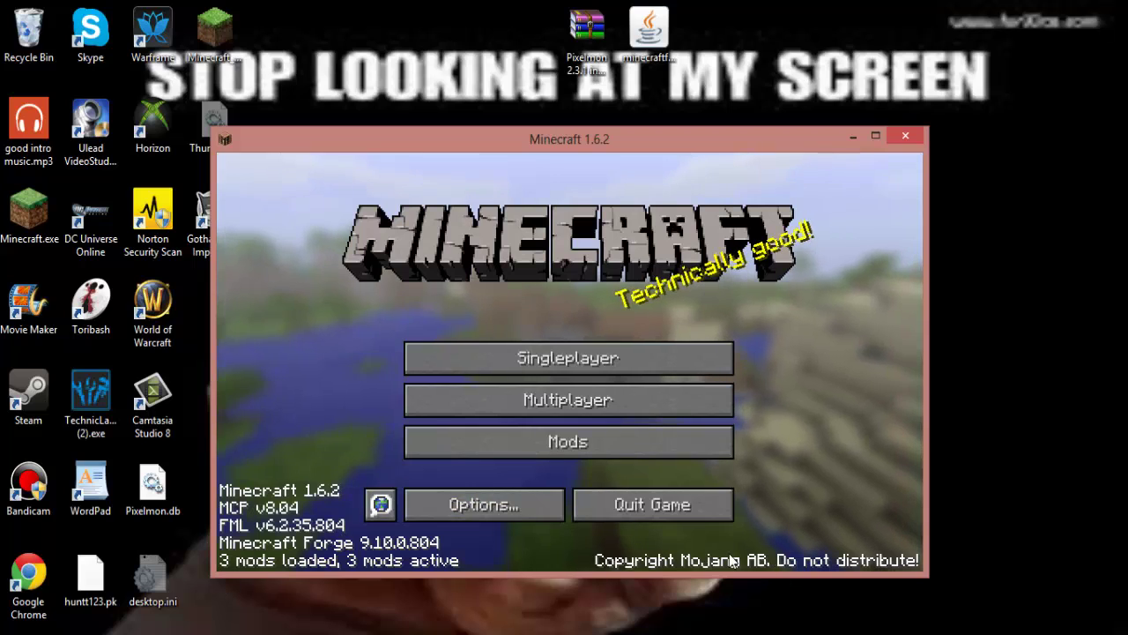
left_click(200, 276)
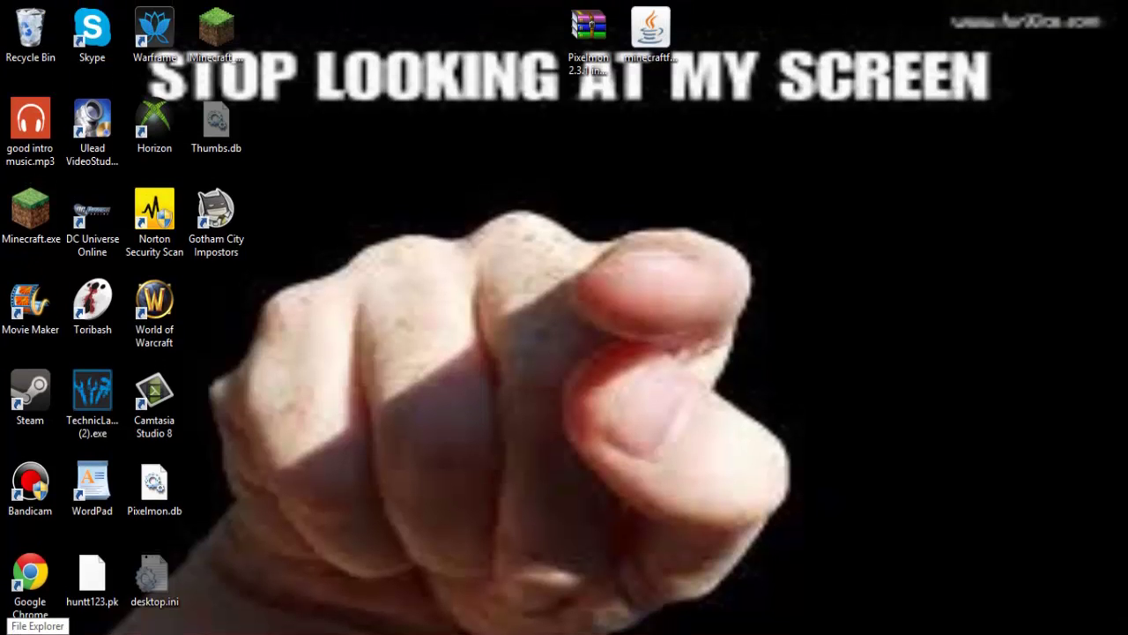
Search %appdata% from the Start screen and open the .minecraft folder inside Roaming.
mouse_move(1127, 634)
left_click(1094, 163)
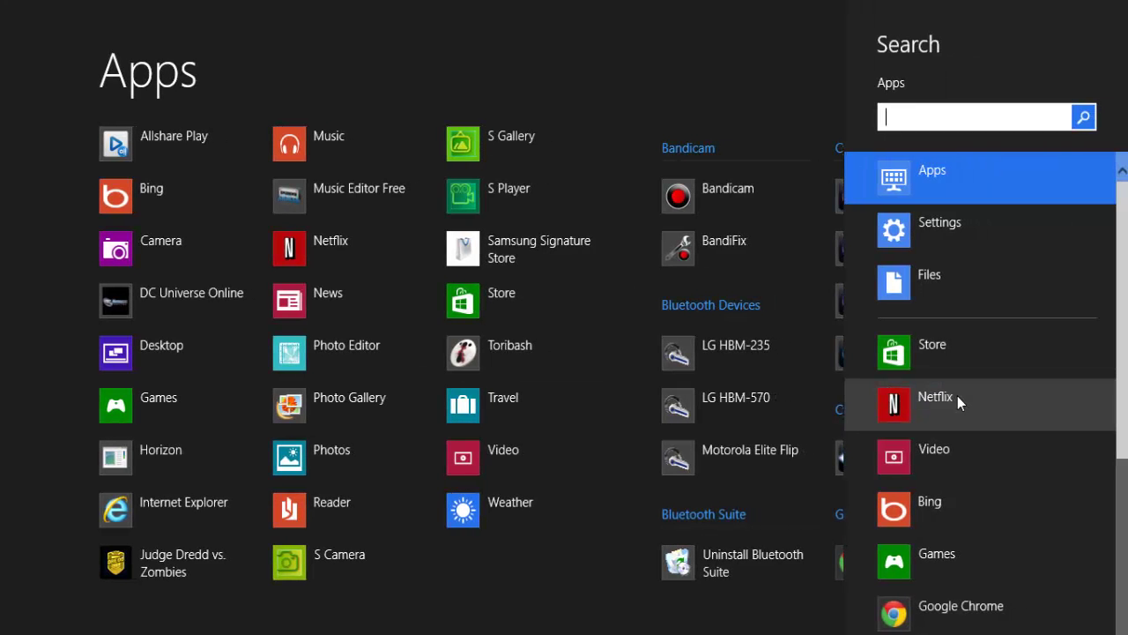
type("%appd")
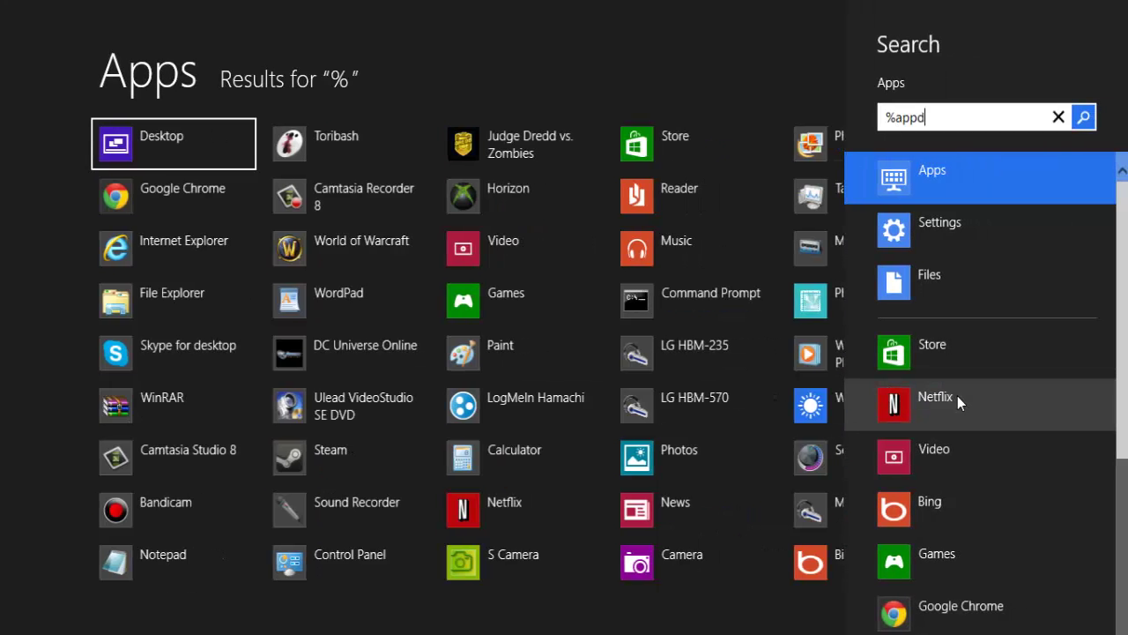
type("ata%")
key("Return")
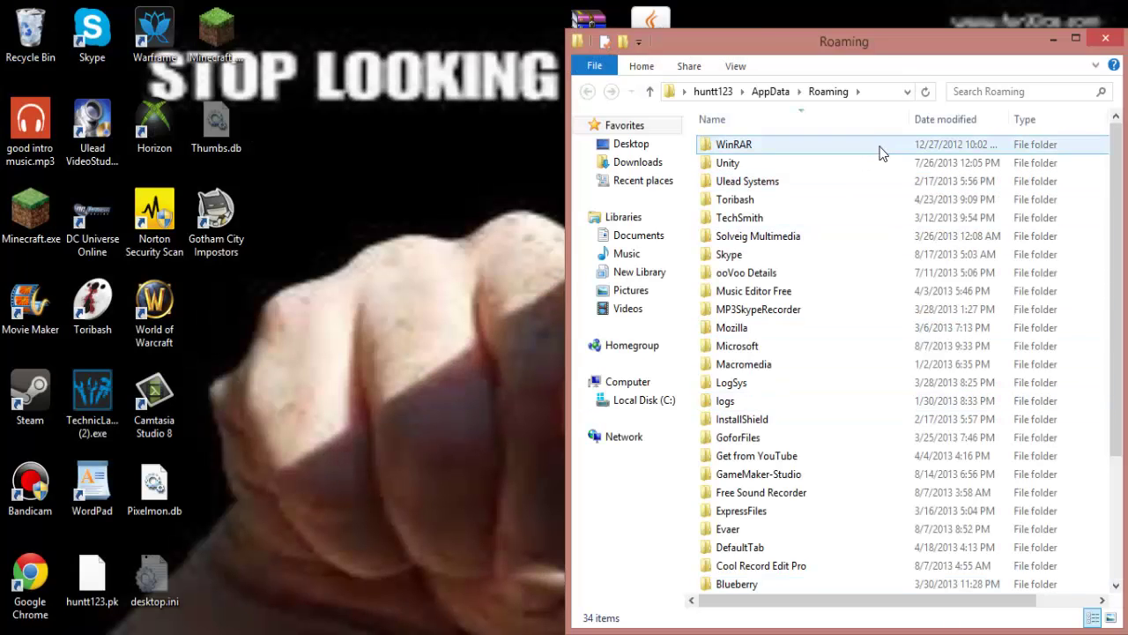
left_click(872, 200)
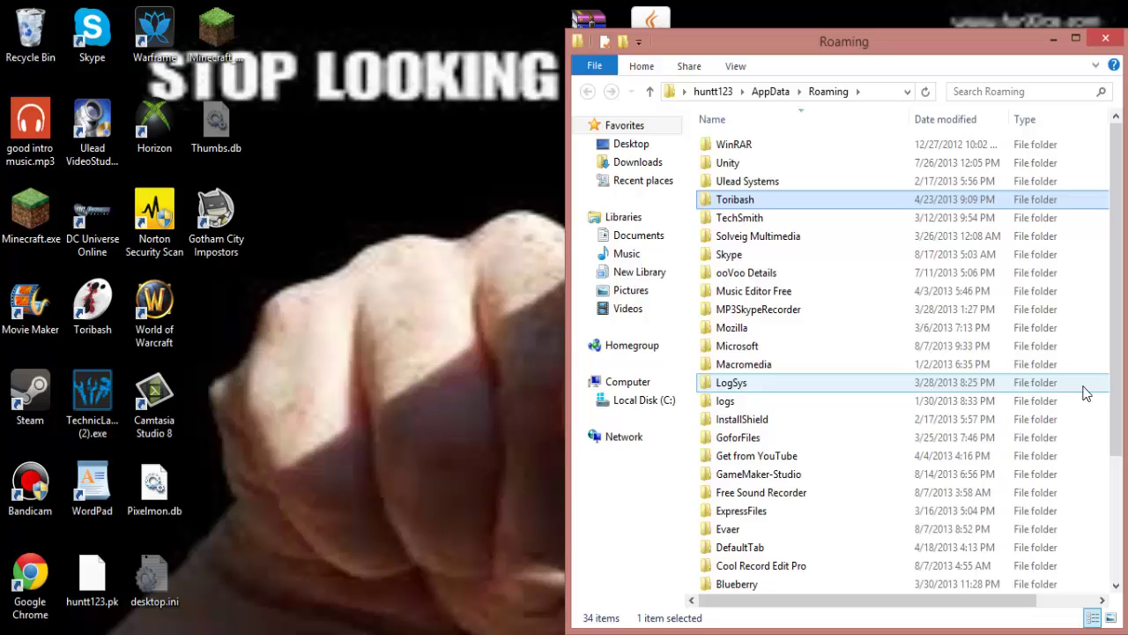
left_click_drag(1112, 401, 1115, 601)
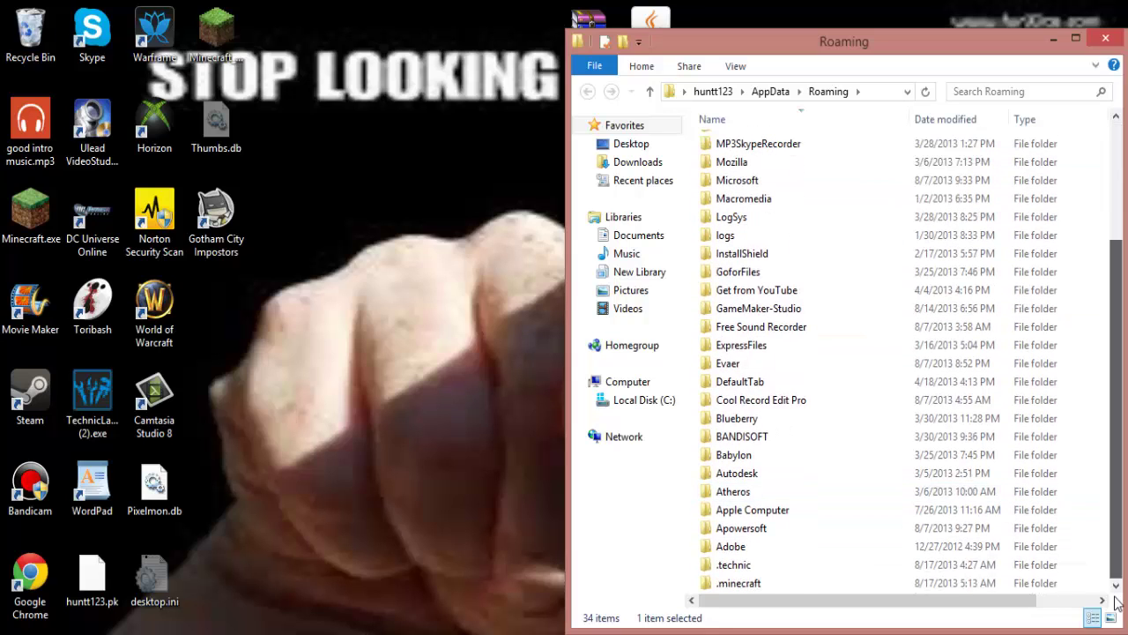
double_click(798, 583)
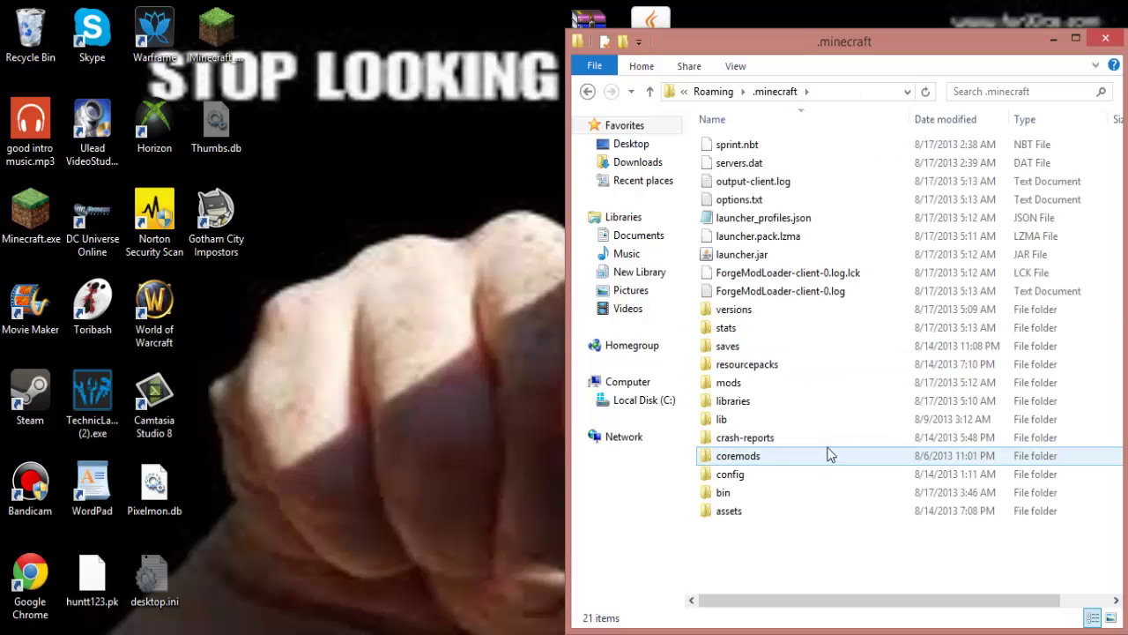
Extract the database and mods folders from the Pixelmon archive into .minecraft.
left_click(601, 20)
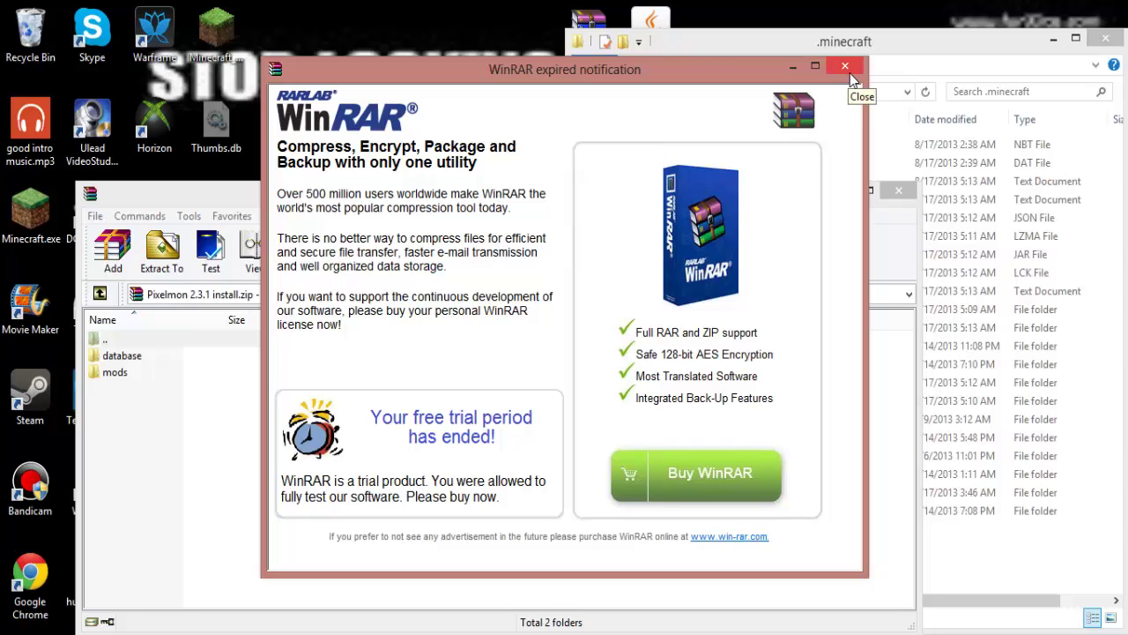
left_click_drag(254, 392, 300, 330)
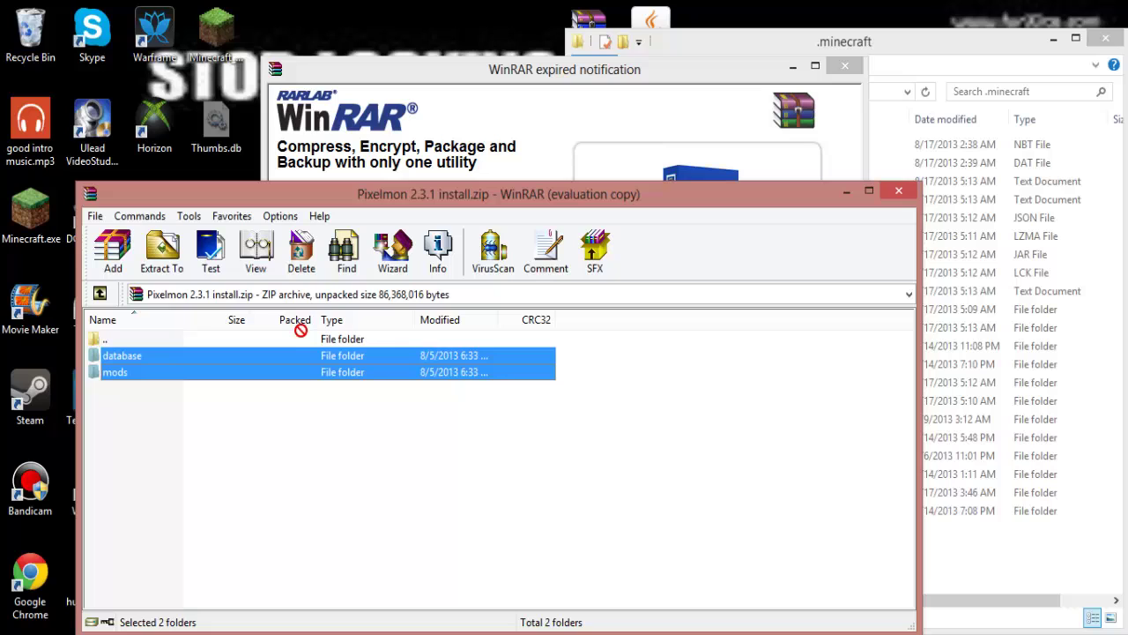
left_click_drag(923, 612, 1075, 559)
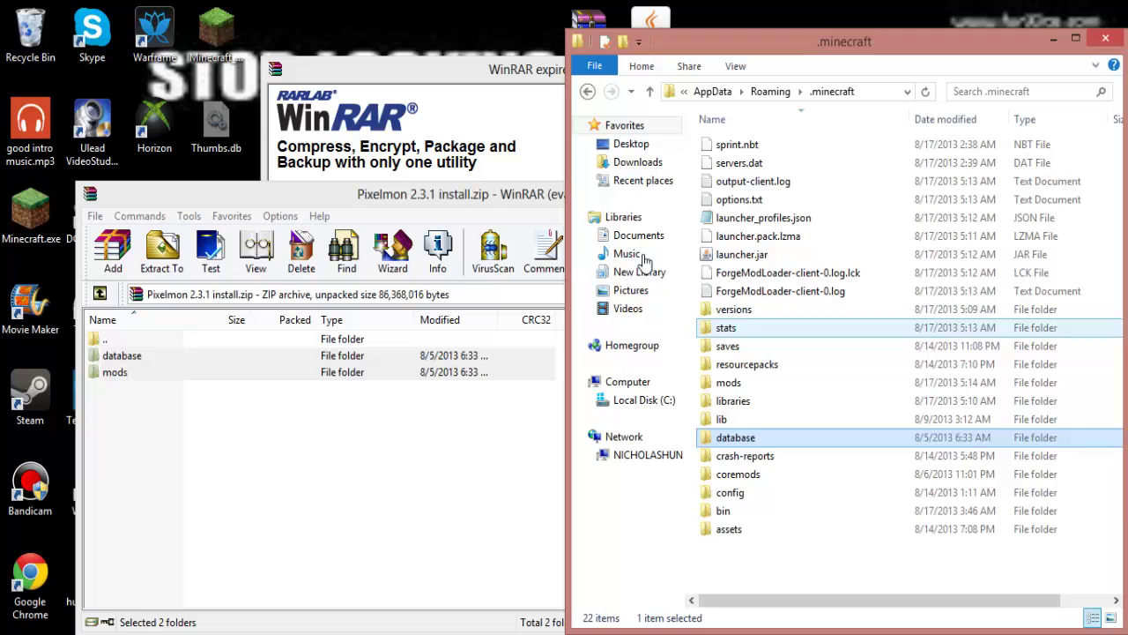
left_click(846, 569)
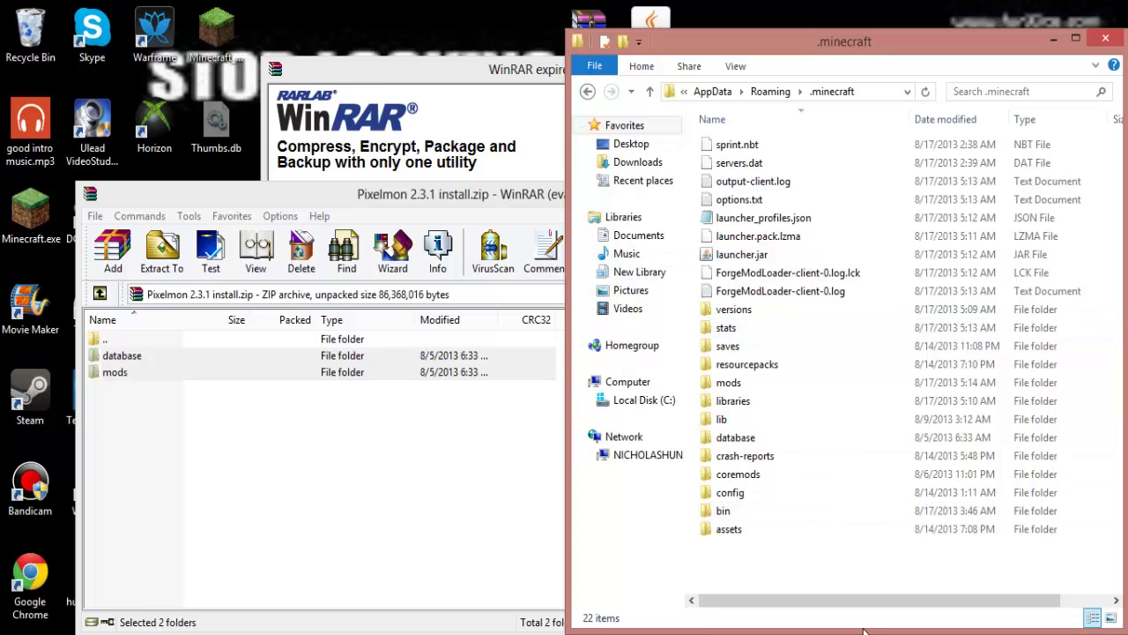
Close the Pixelmon archive and the .minecraft folder window.
left_click(304, 198)
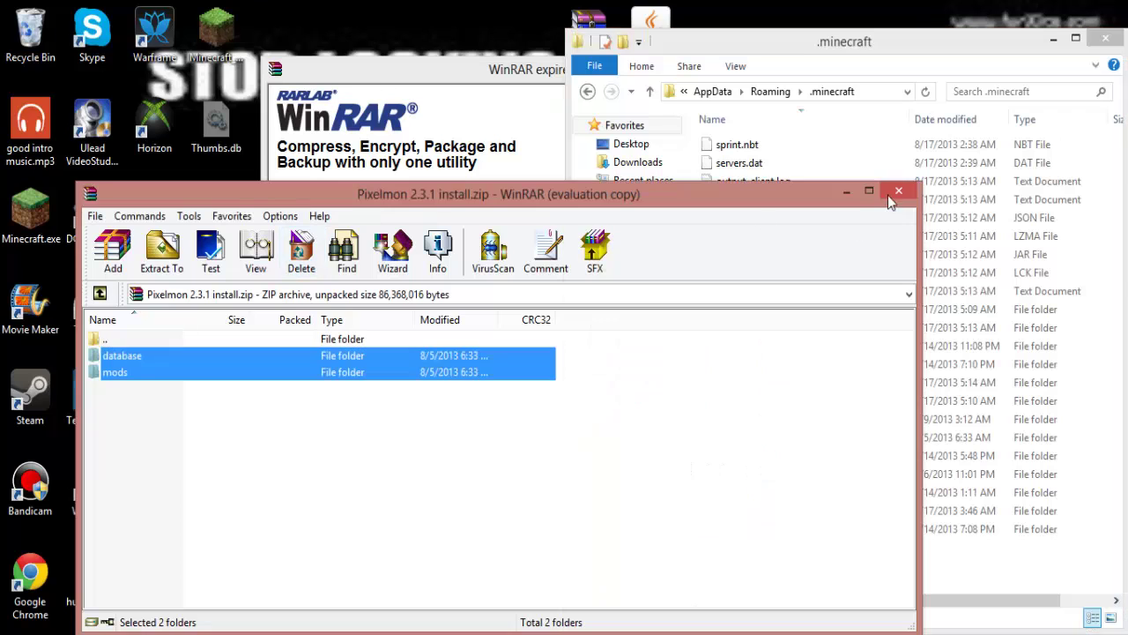
left_click(897, 192)
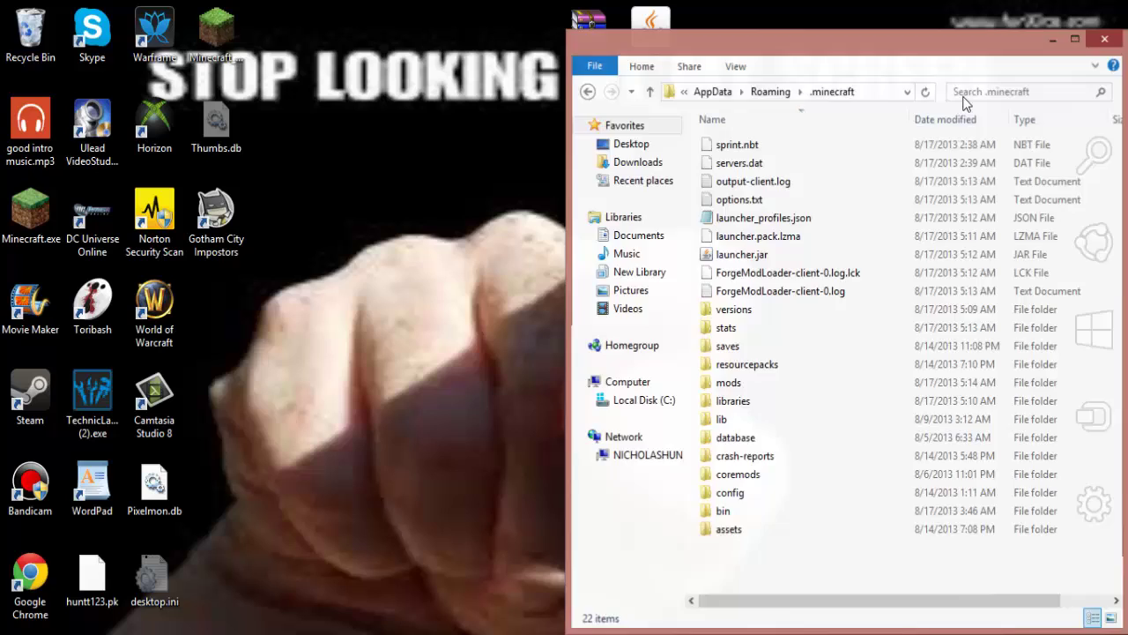
key("alt+F4")
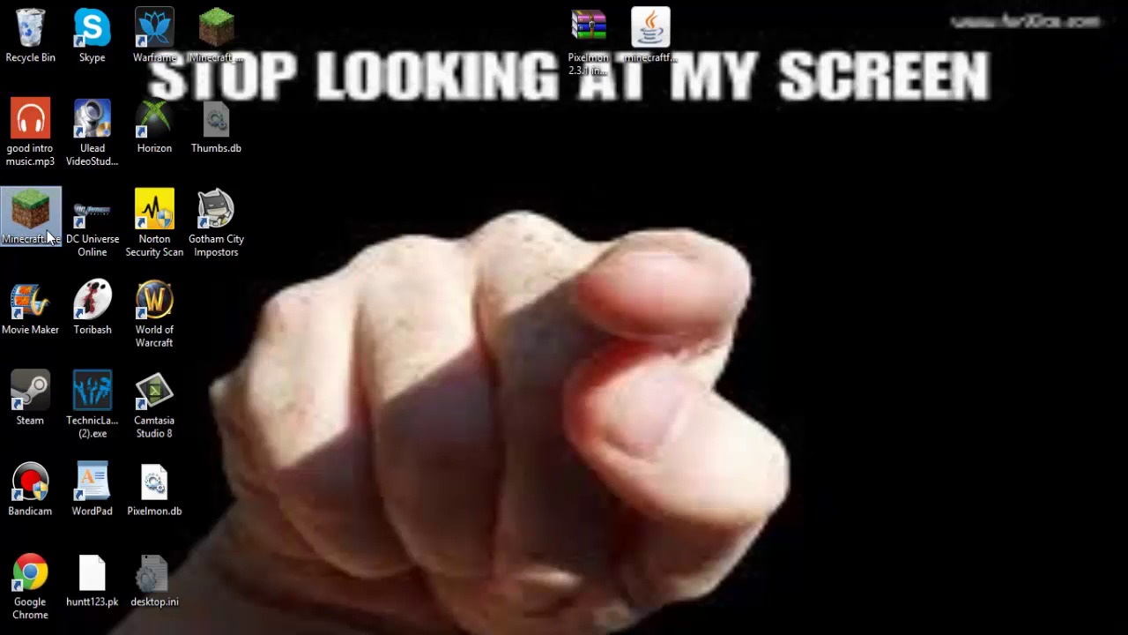
Launch Minecraft 1.6.2 with the Forge profile and wait out the unresponsive loading window.
double_click(49, 237)
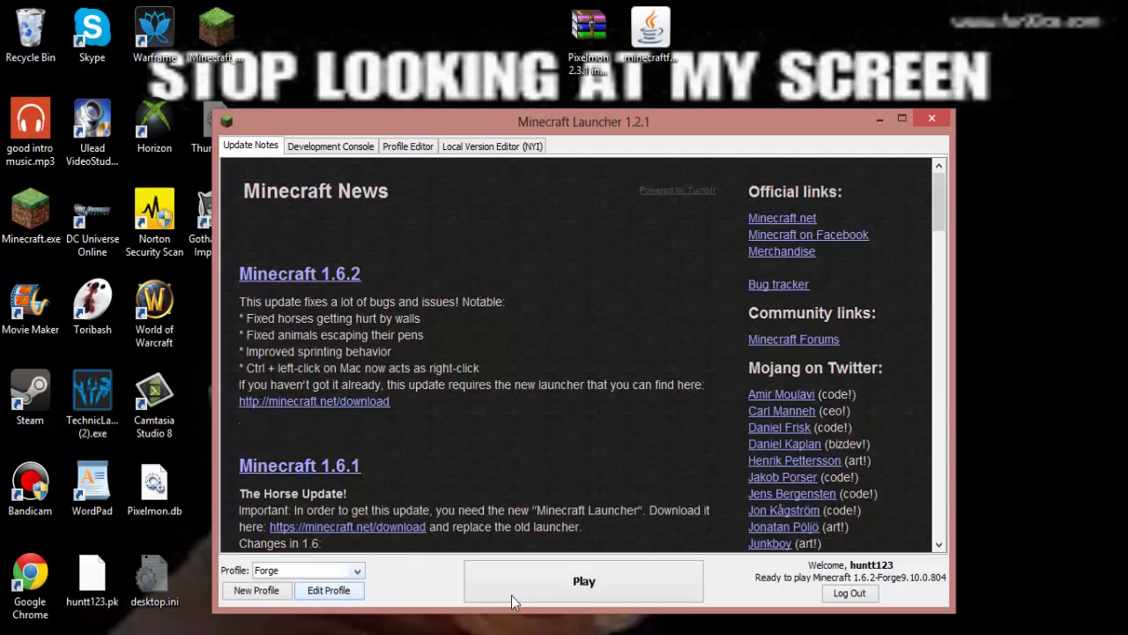
left_click(516, 597)
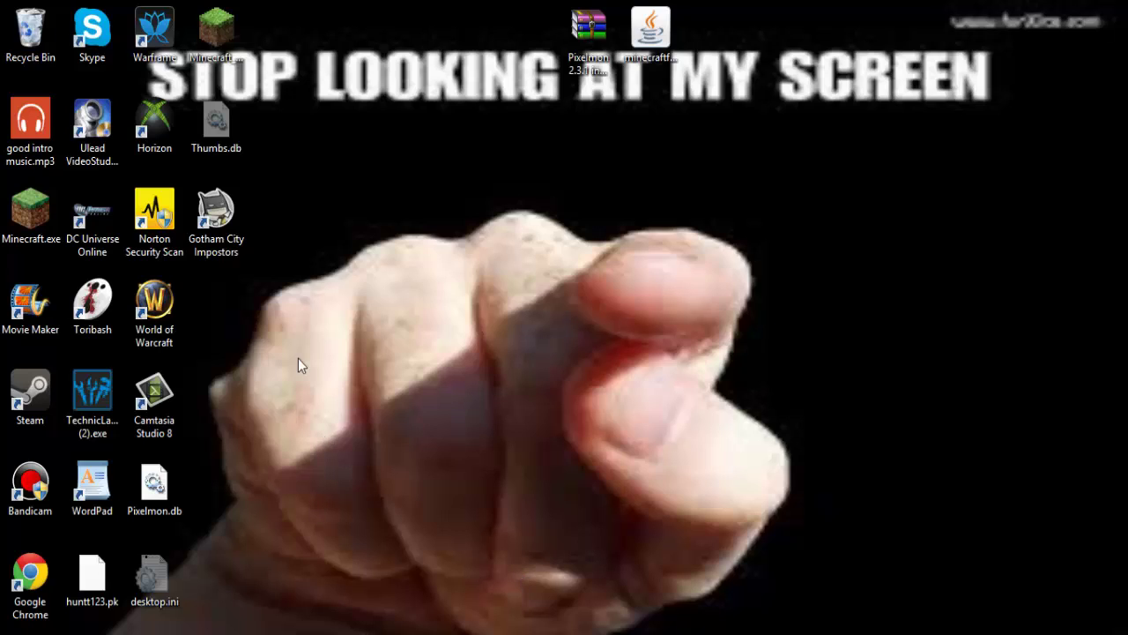
left_click_drag(264, 50, 943, 430)
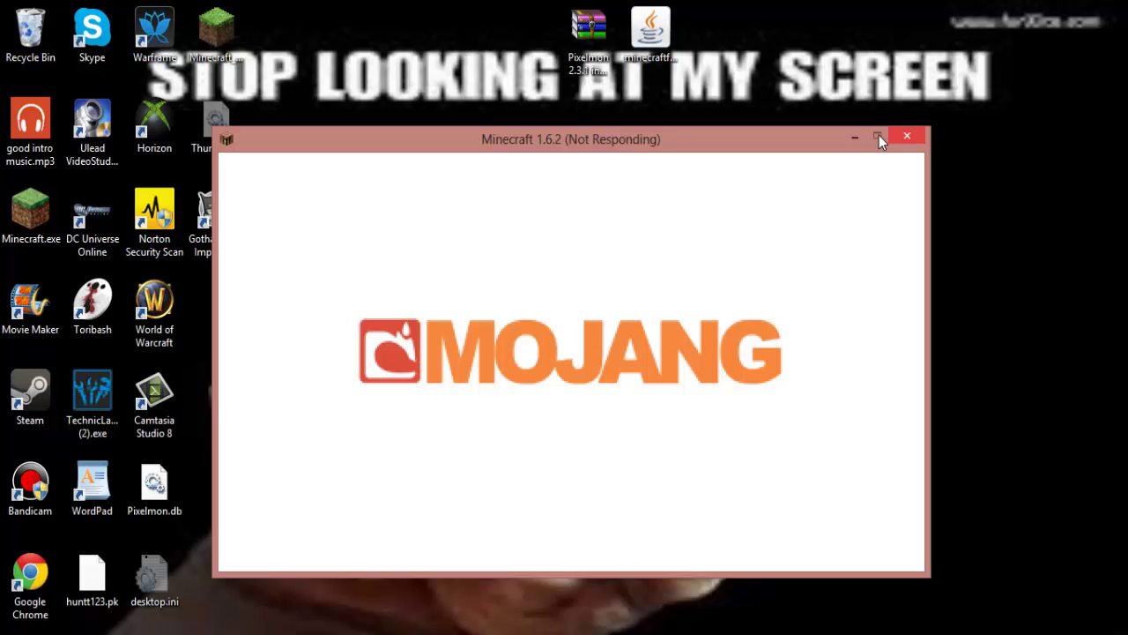
left_click_drag(778, 153, 806, 141)
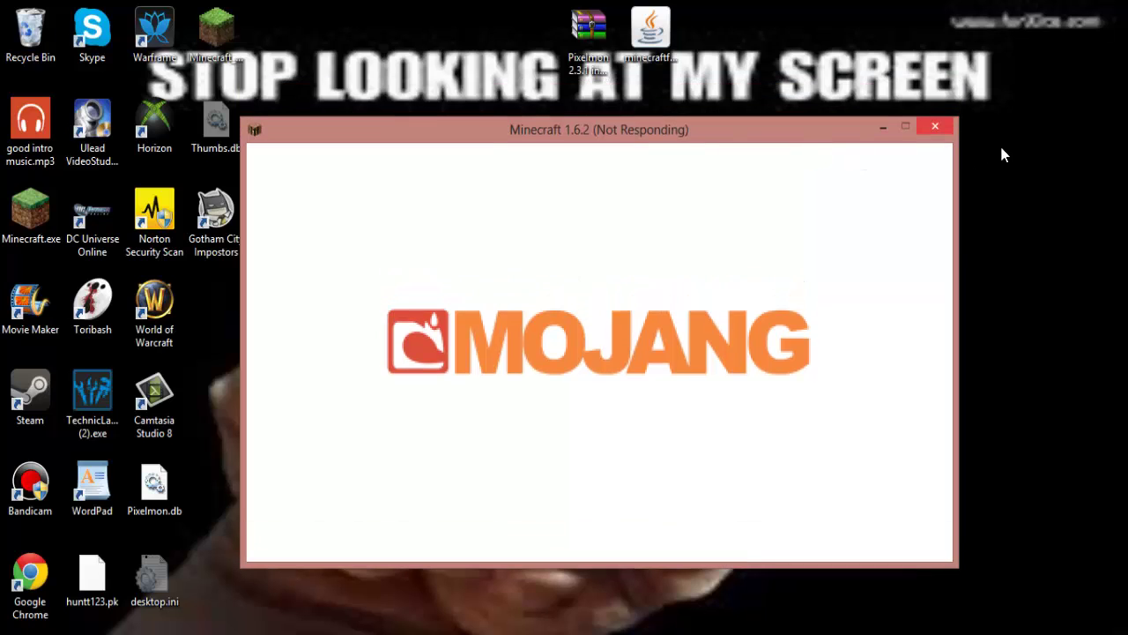
left_click(935, 127)
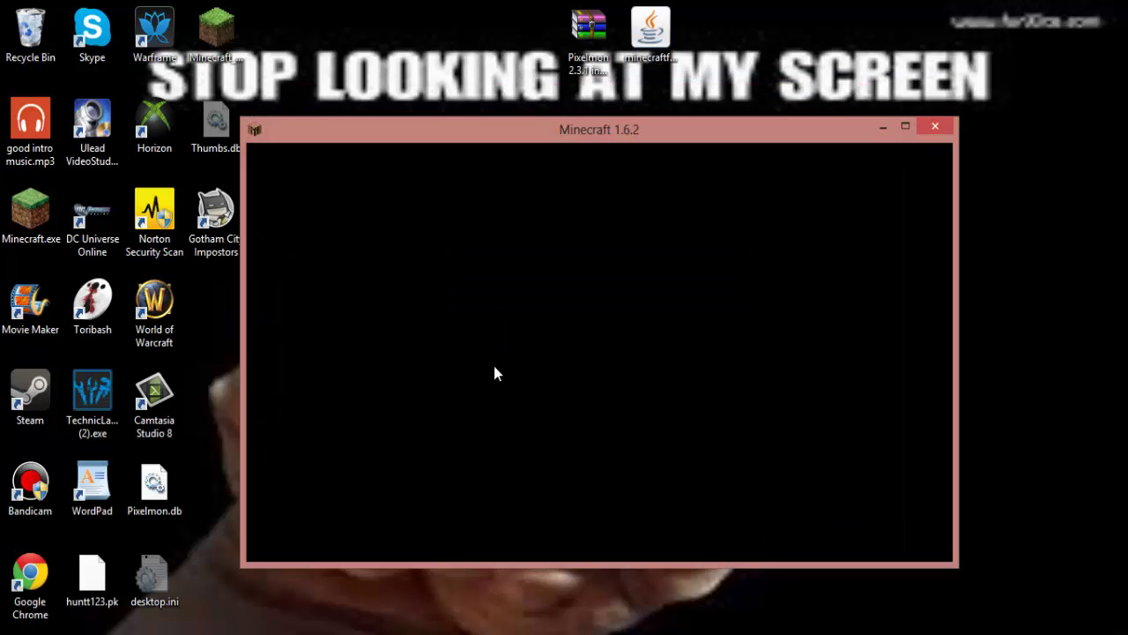
Confirm Minecraft Forge and Pixelmon appear in the mod list and maximize the game window.
left_click(527, 437)
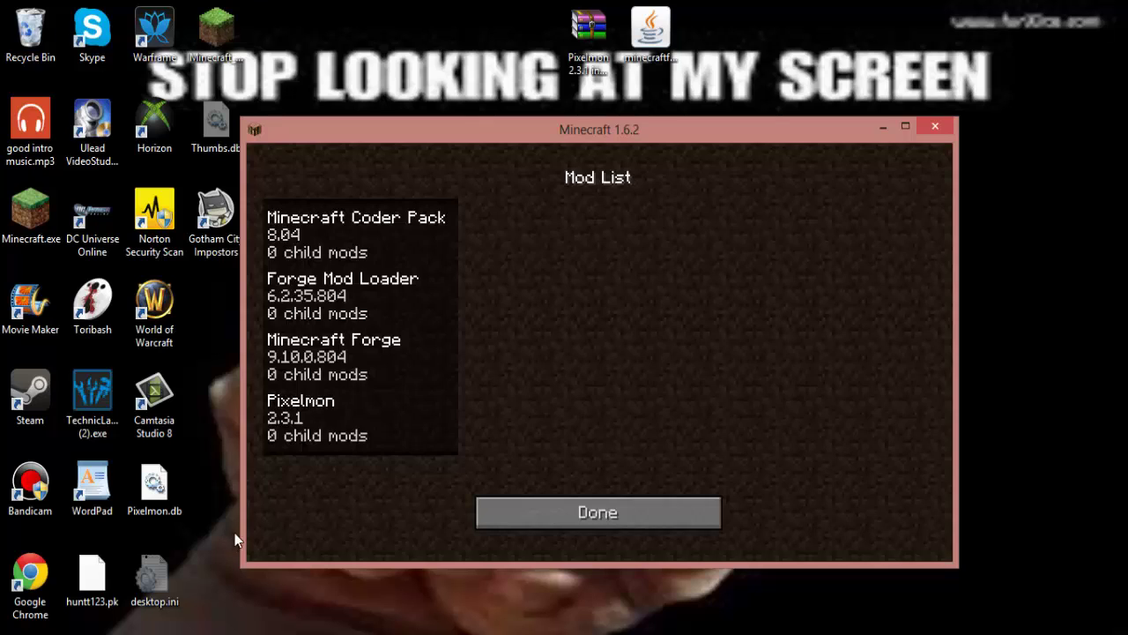
left_click(310, 396)
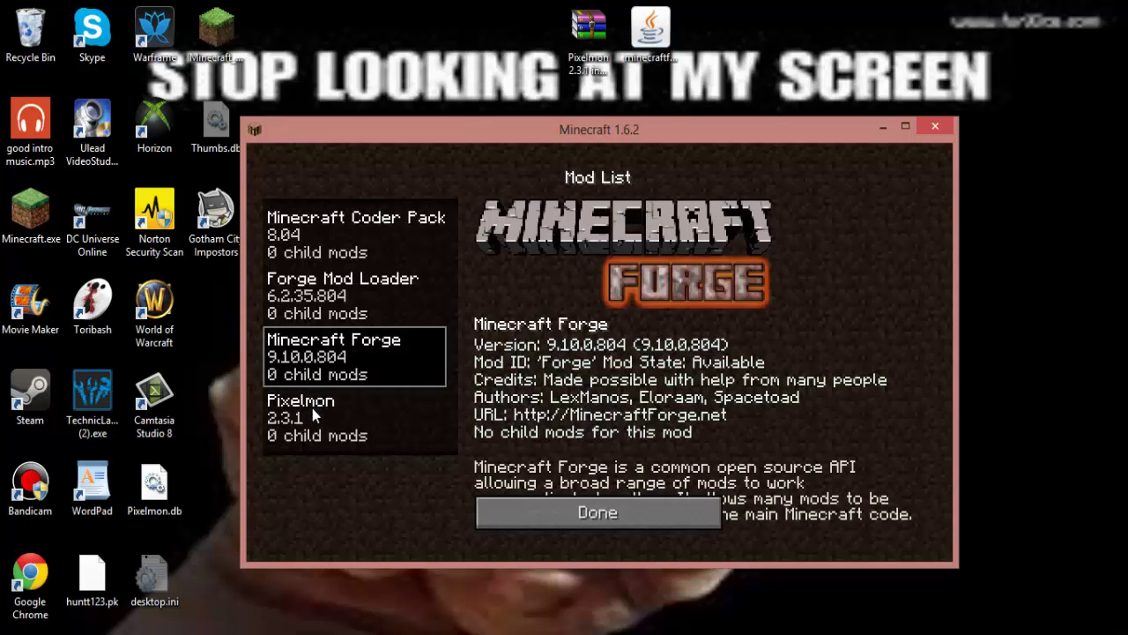
left_click(312, 408)
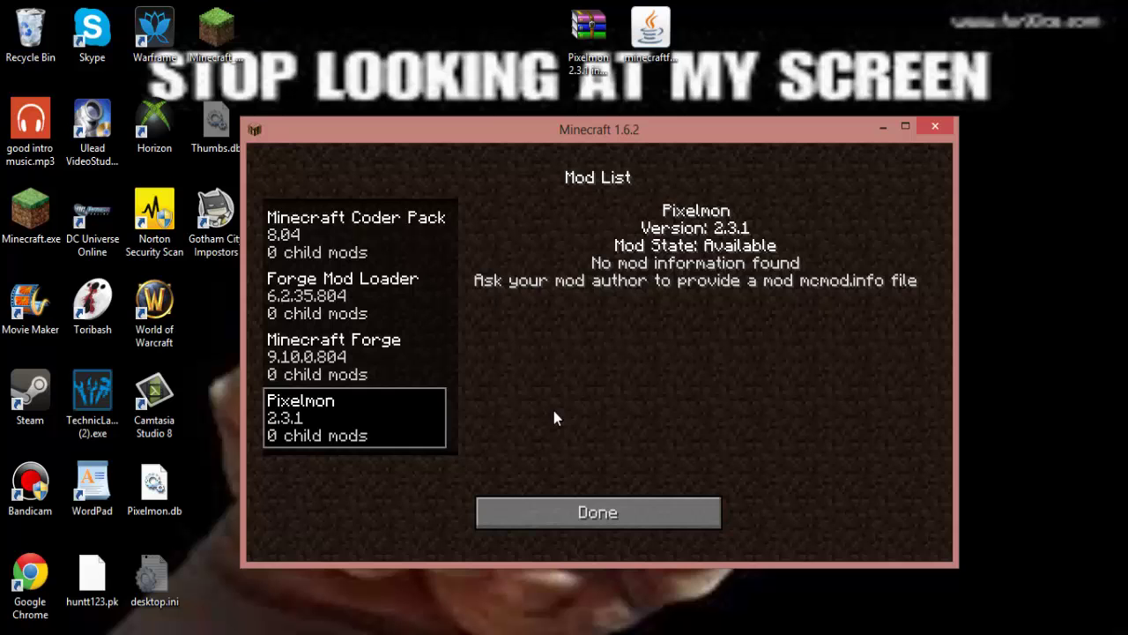
left_click(907, 128)
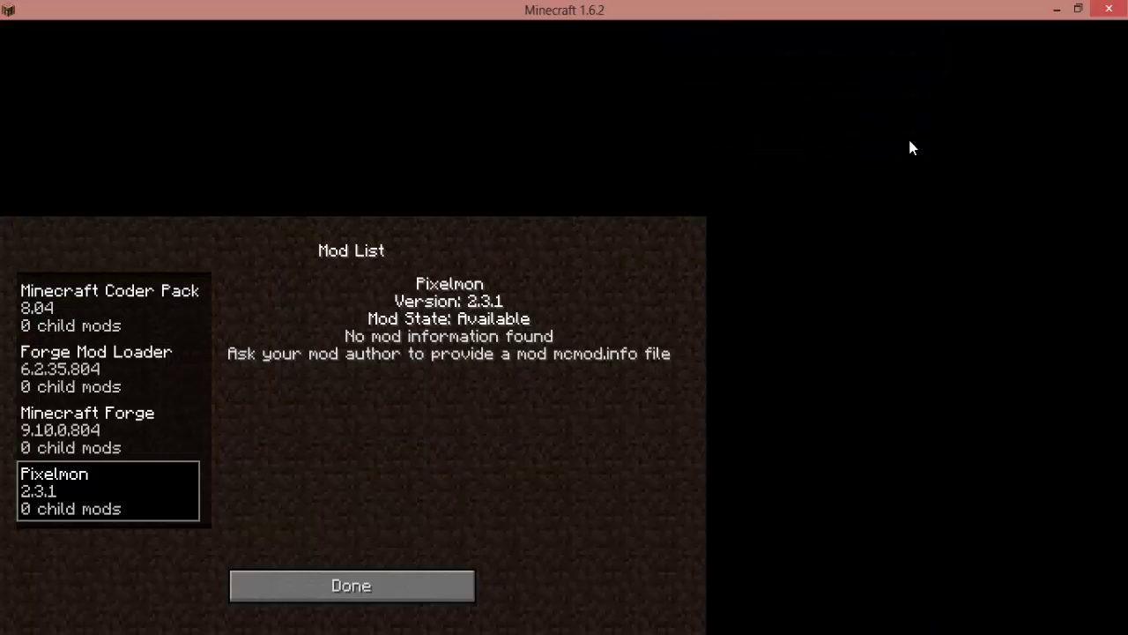
left_click(535, 572)
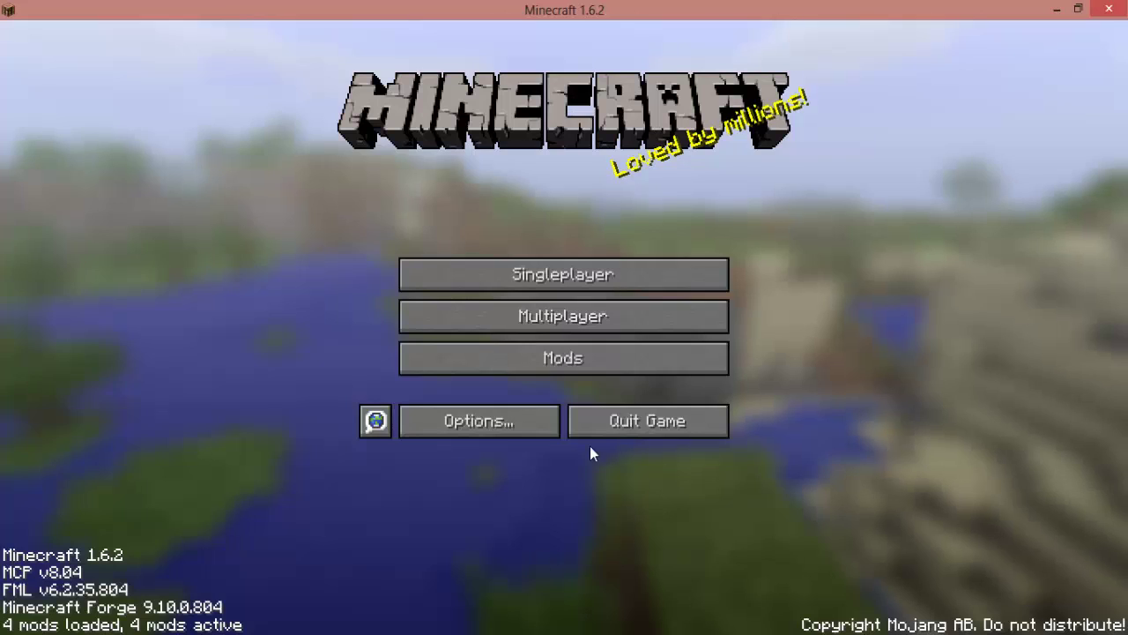
Visit the Multiplayer list, dismiss the firewall alert, and go to Singleplayer.
left_click(643, 317)
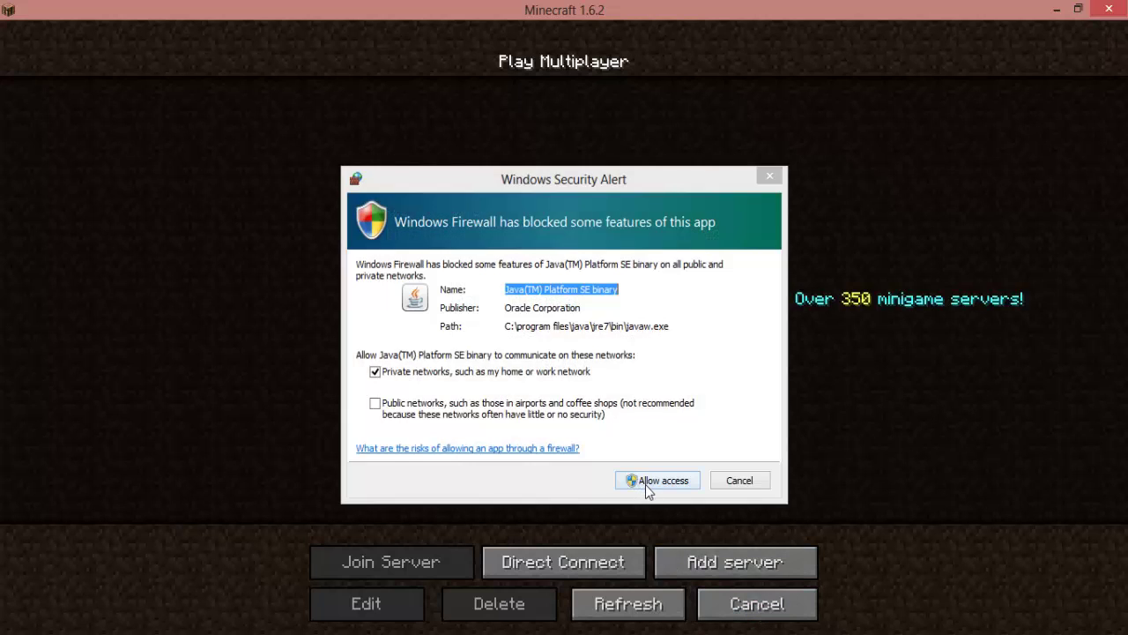
left_click(727, 481)
left_click(741, 603)
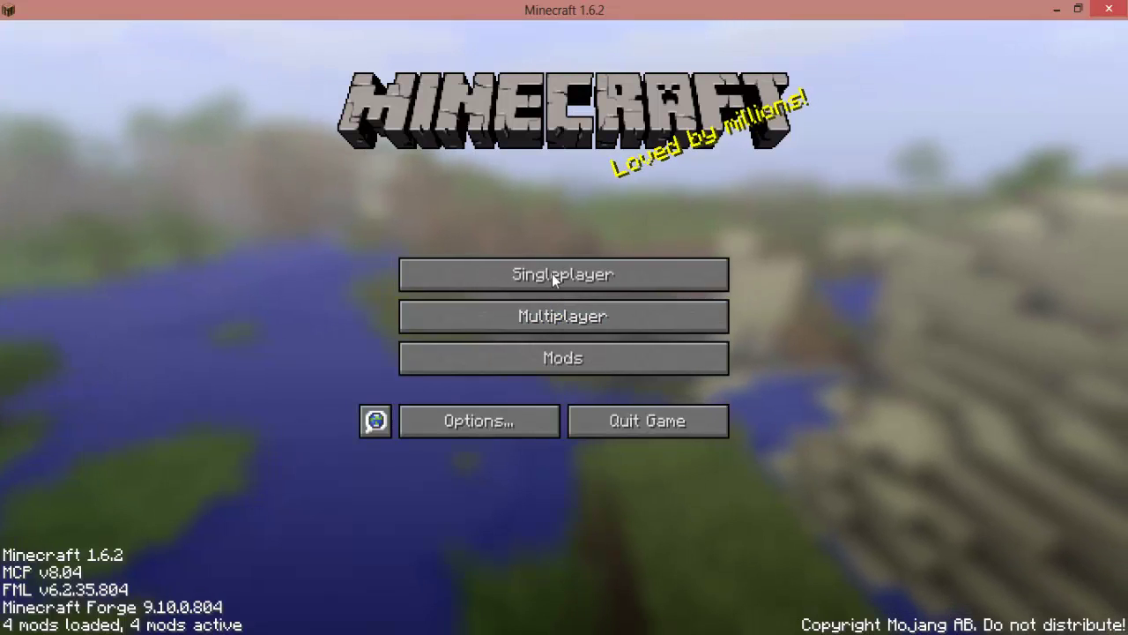
left_click(552, 273)
Set Game Mode to Creative, generate the new world, and pick Charmander as the starter Pokémon.
left_click(750, 567)
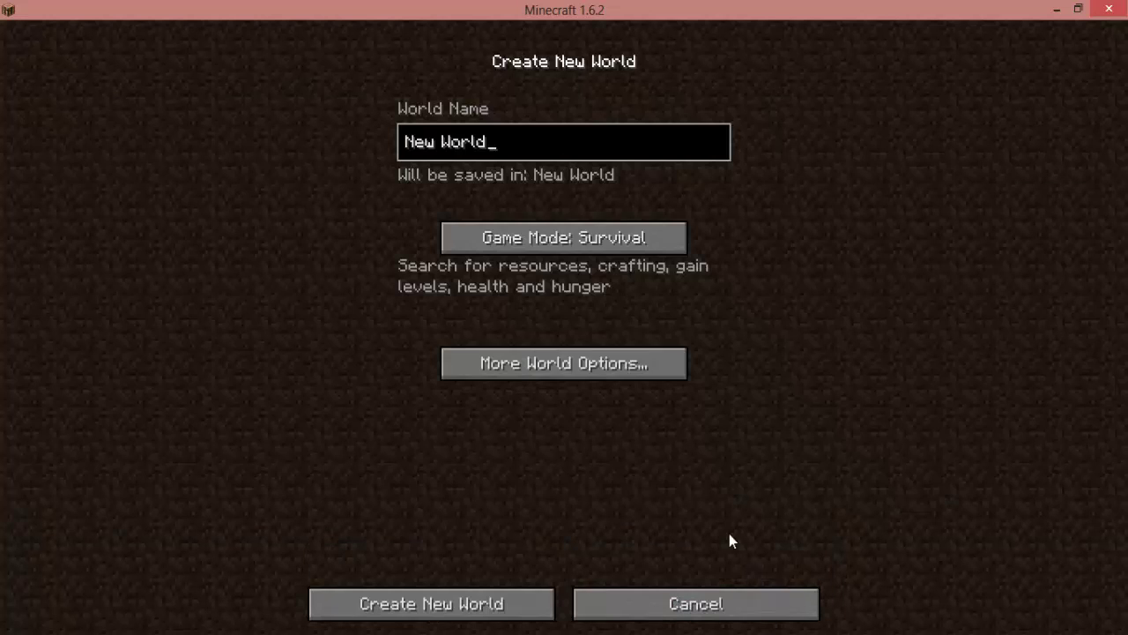
left_click(532, 253)
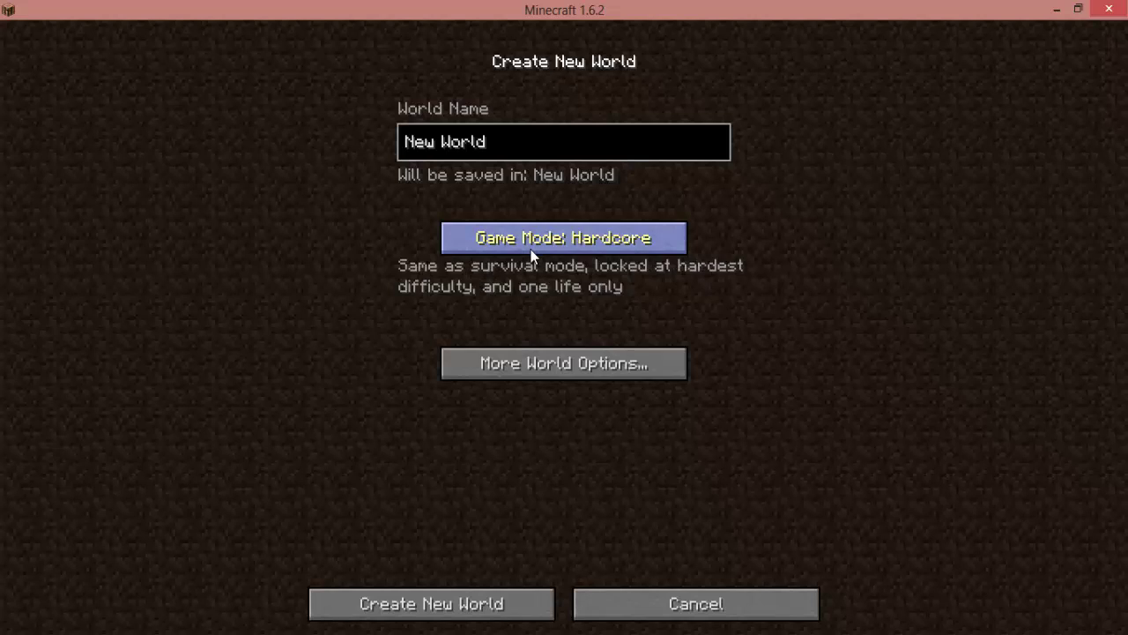
left_click(530, 250)
left_click(474, 608)
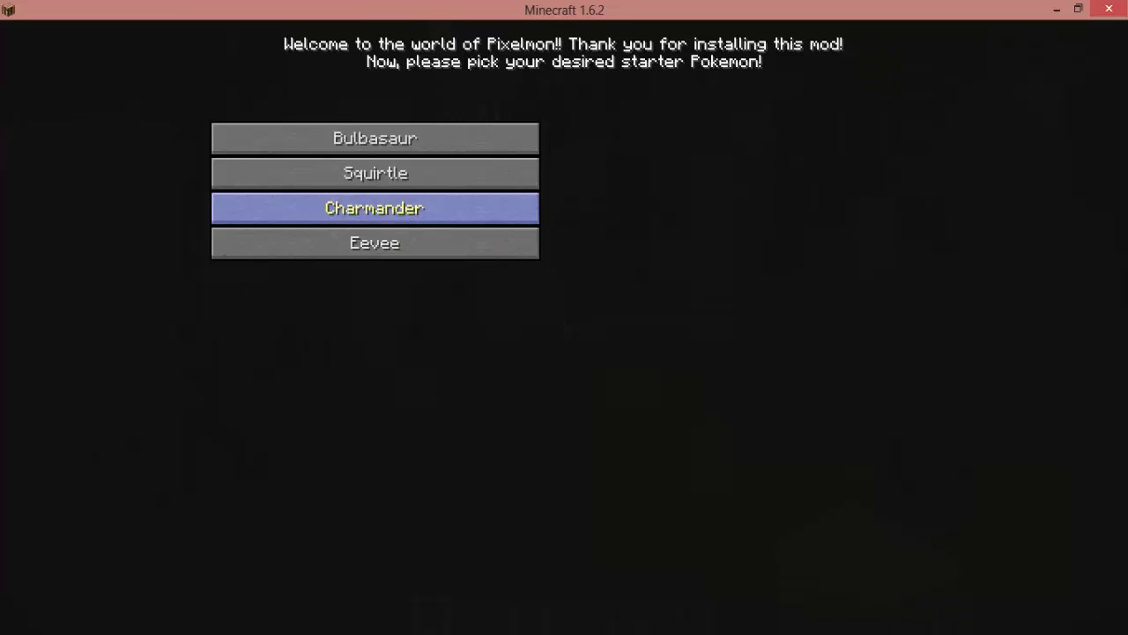
left_click(375, 208)
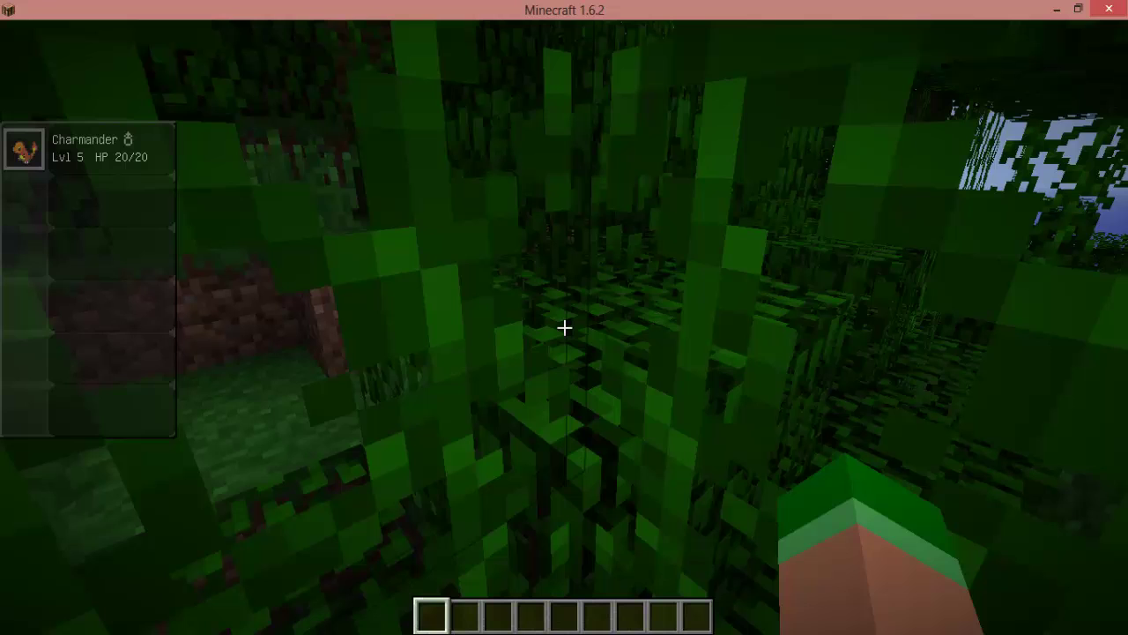
Open Controls from the pause menu and bind Forward to the UP arrow.
key("Escape")
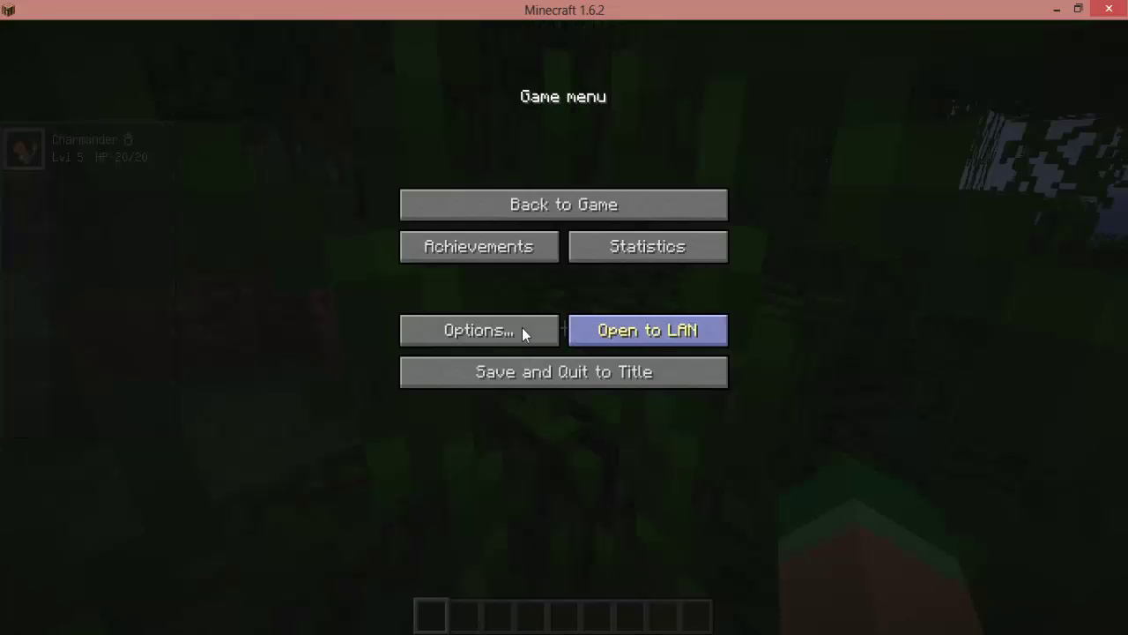
left_click(522, 332)
left_click(659, 305)
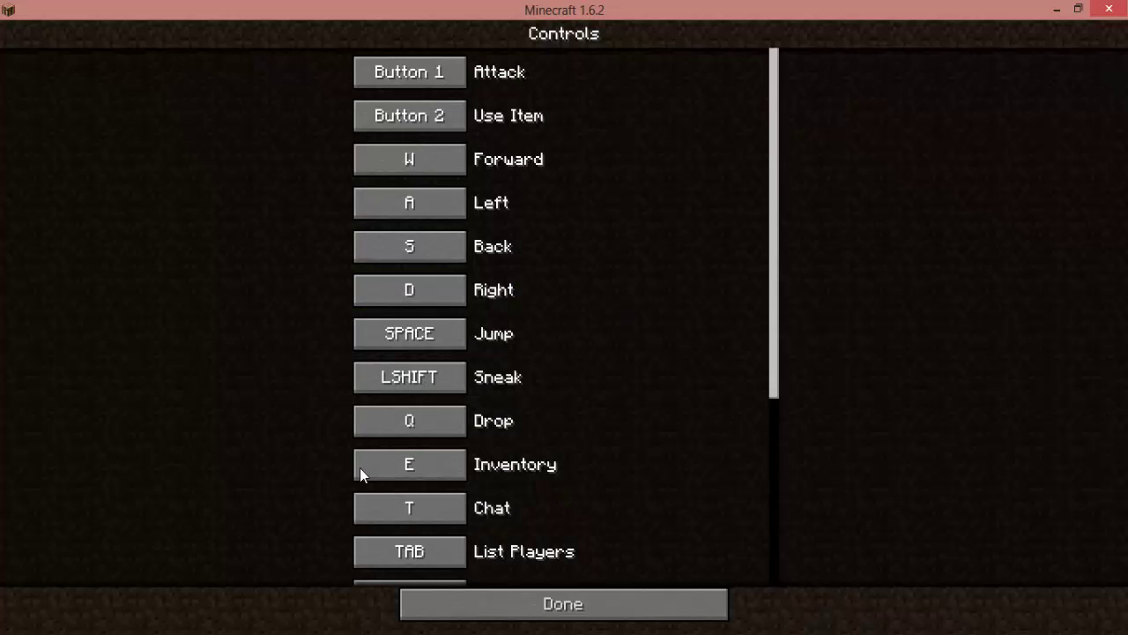
left_click(413, 160)
key("KP_1")
left_click(416, 201)
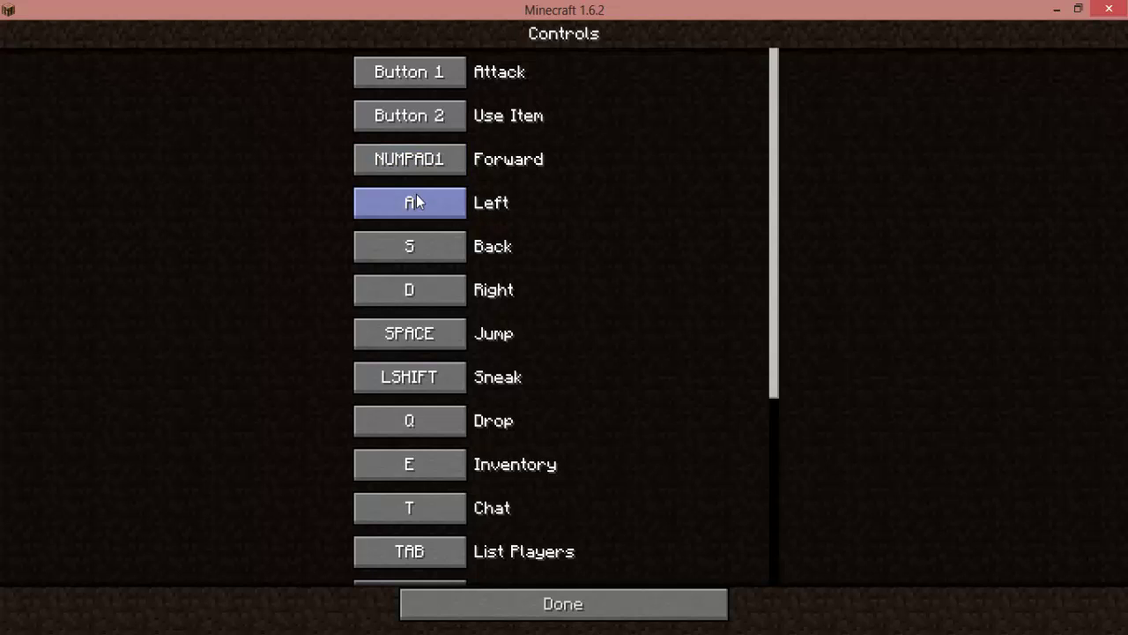
left_click(413, 170)
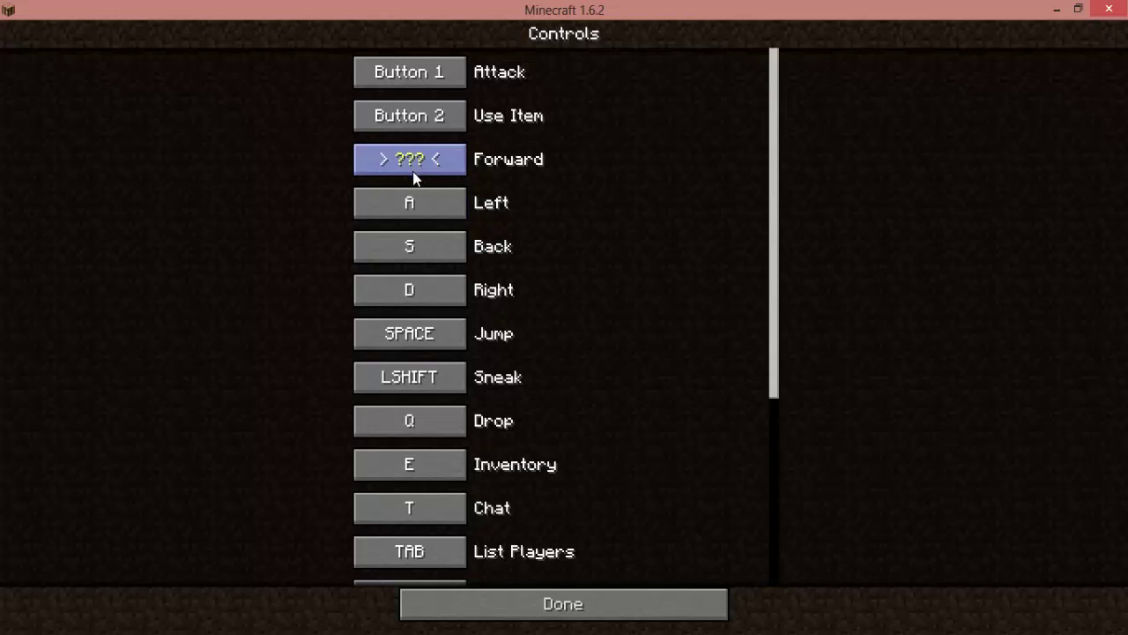
key("Up")
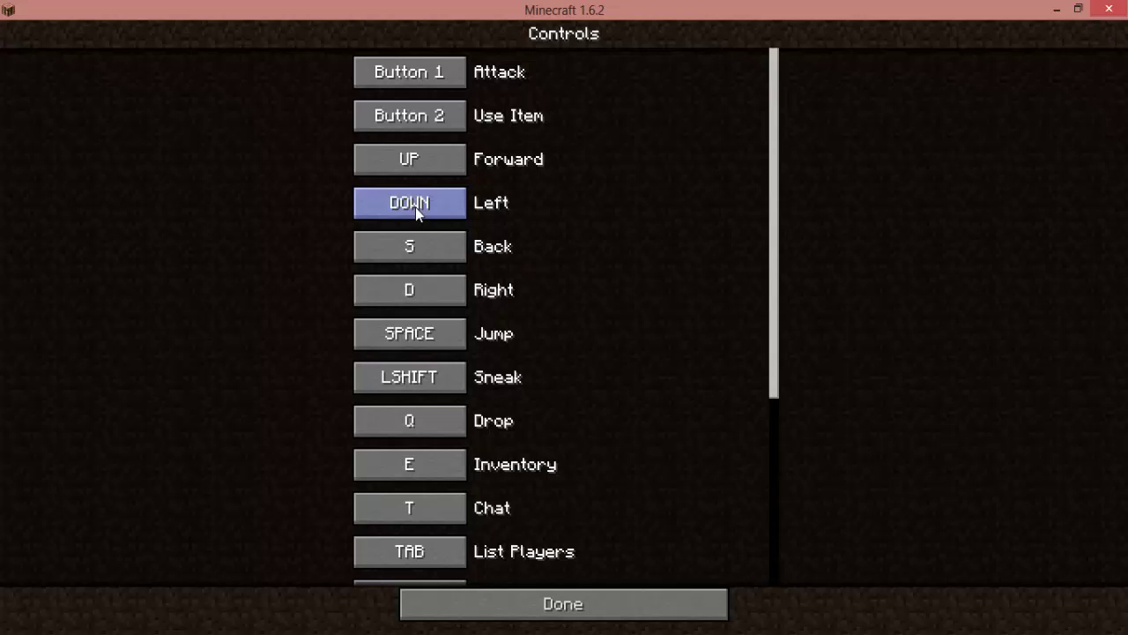
Bind Left, Back and Right to the arrow keys and Inventory to X, then resume play.
key("Left")
left_click(426, 247)
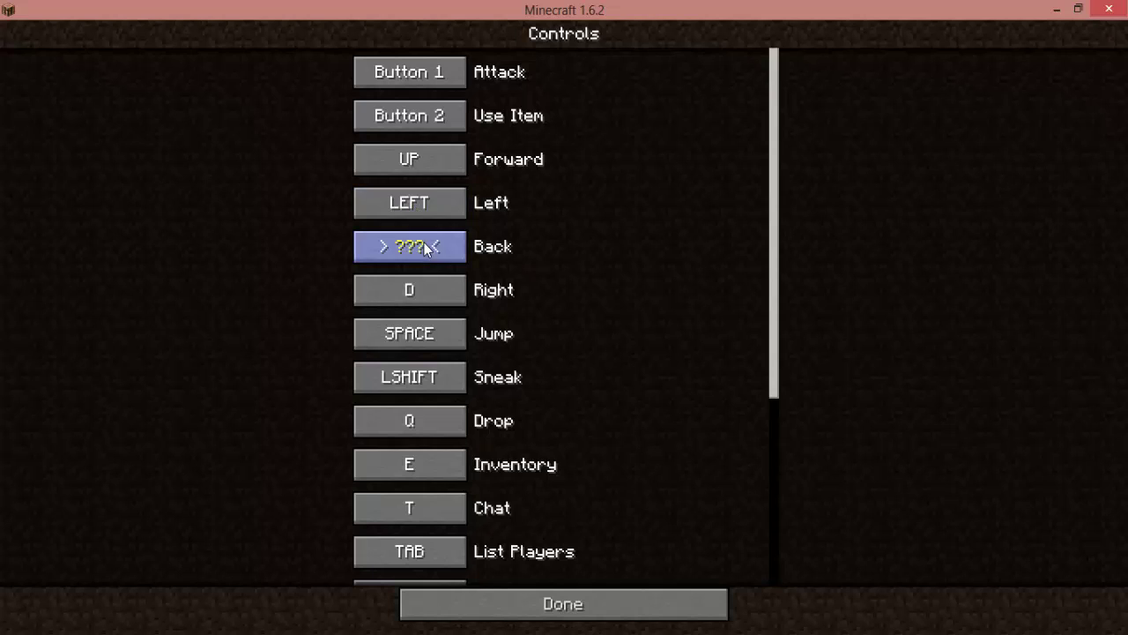
left_click(426, 288)
key("Right")
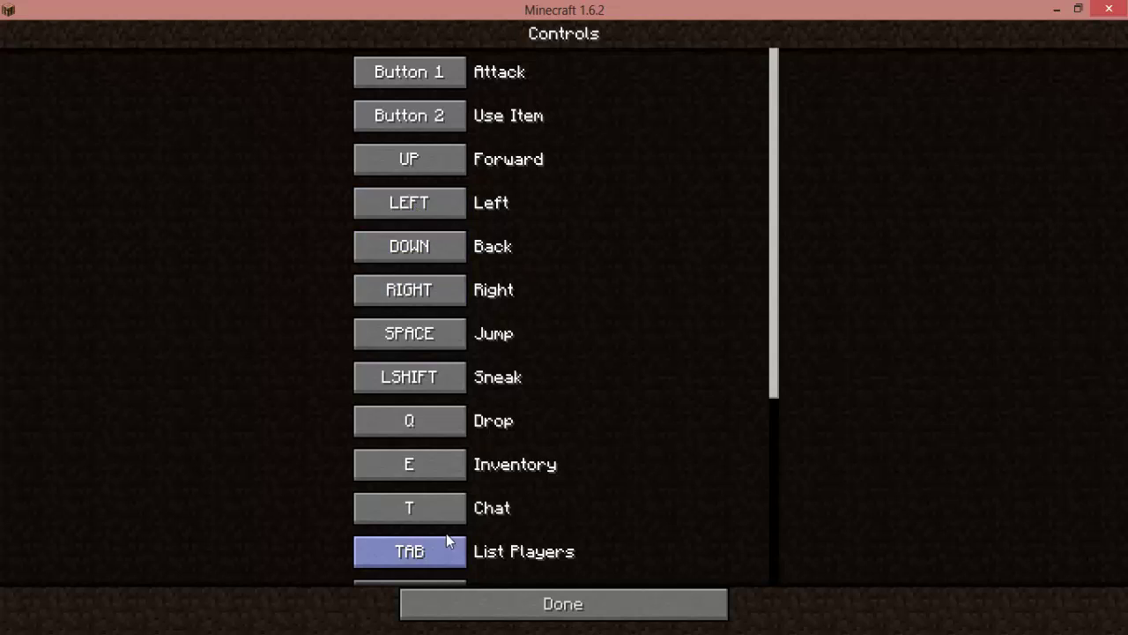
left_click(439, 465)
key("x")
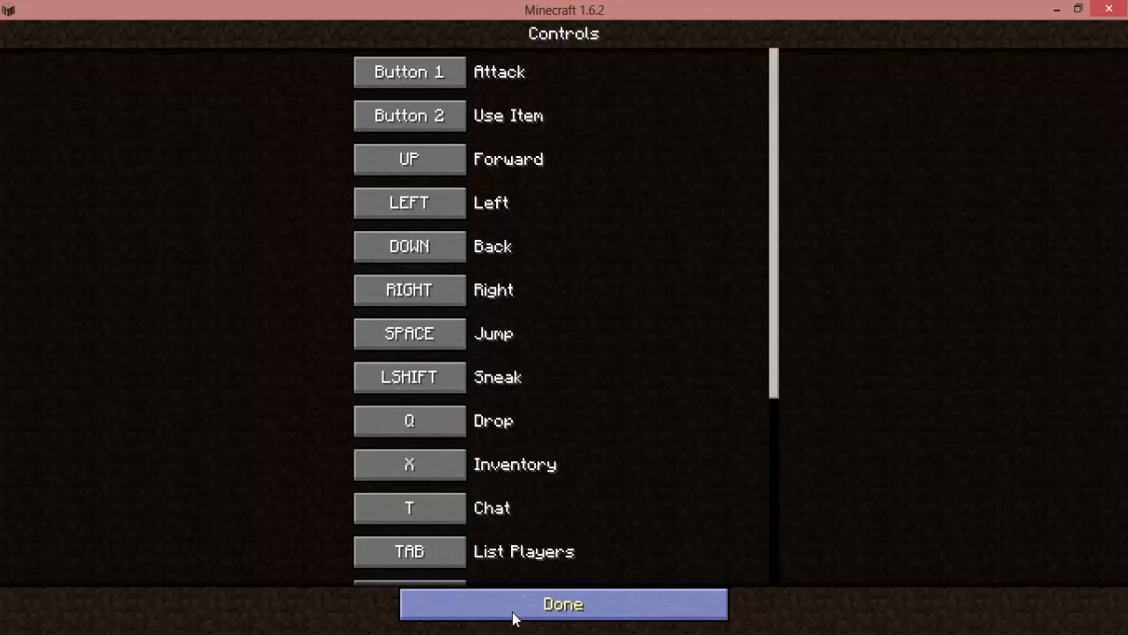
left_click(516, 616)
key("Escape")
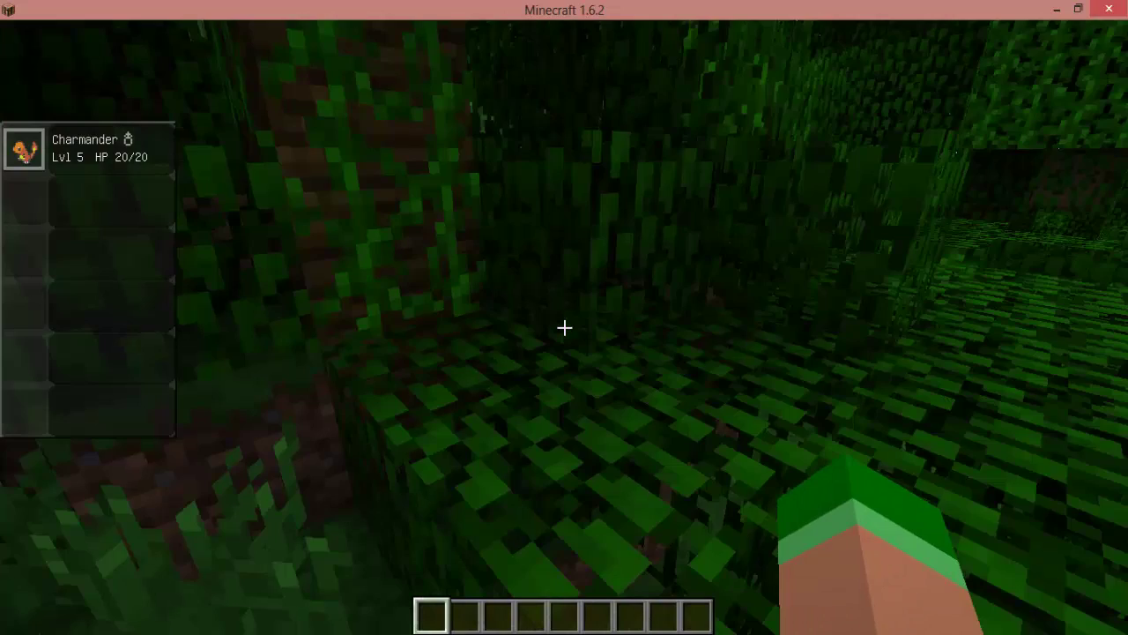
Change the video render distance from Far to Tiny and return to the game.
key("Escape")
left_click(496, 329)
left_click(496, 309)
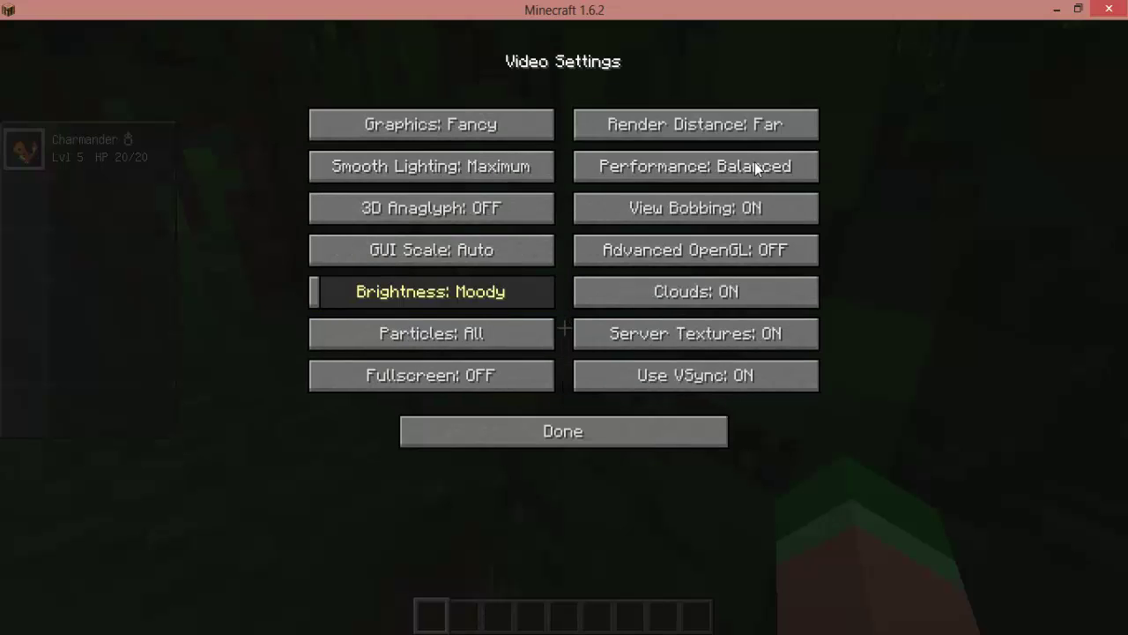
left_click(731, 124)
key("Escape")
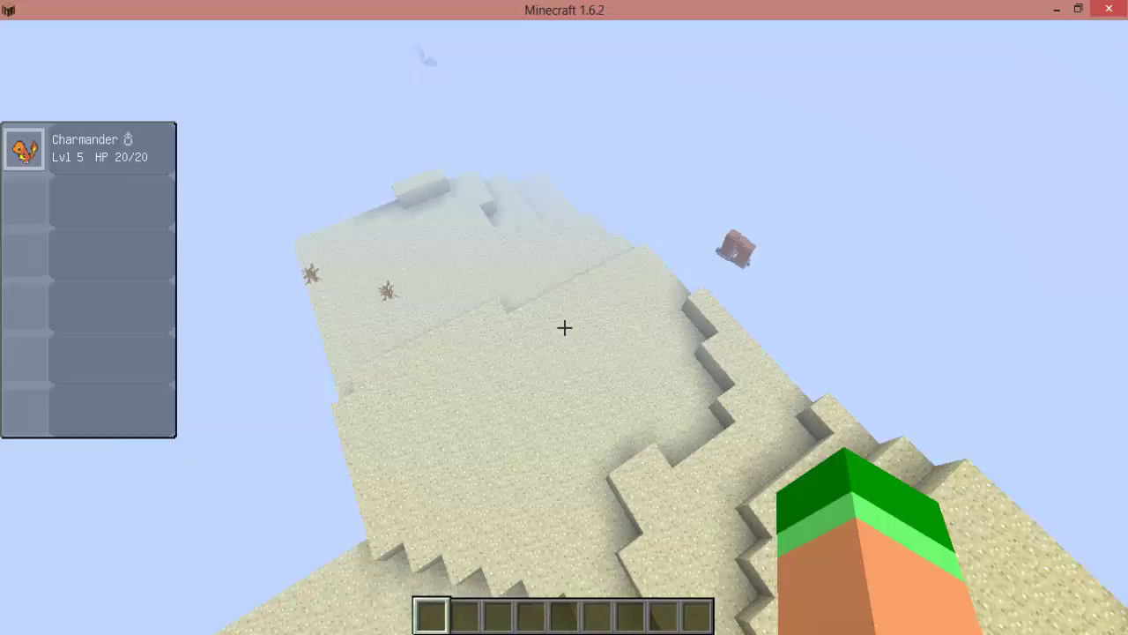
Fly up above the foggy jungle canopy and across the treetops.
key("w")
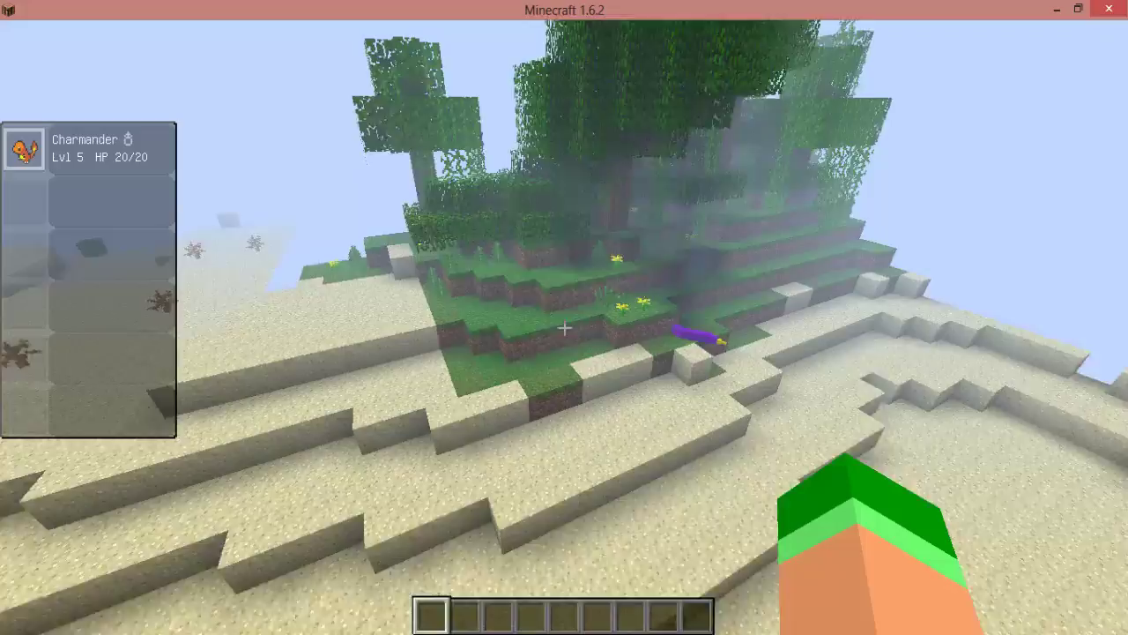
key("w")
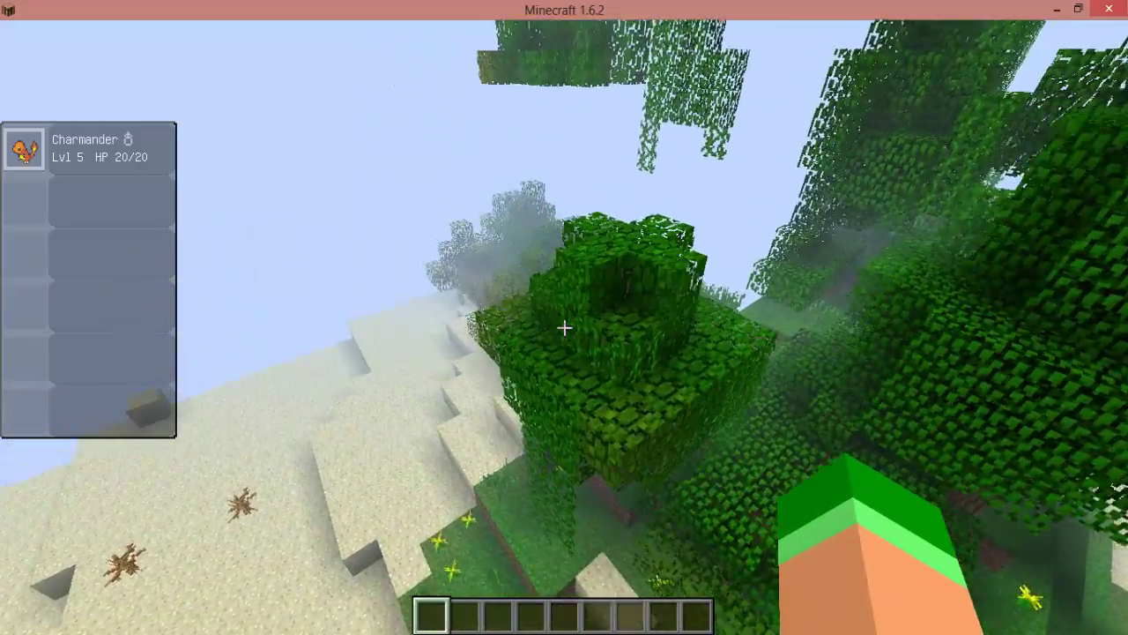
key("shift")
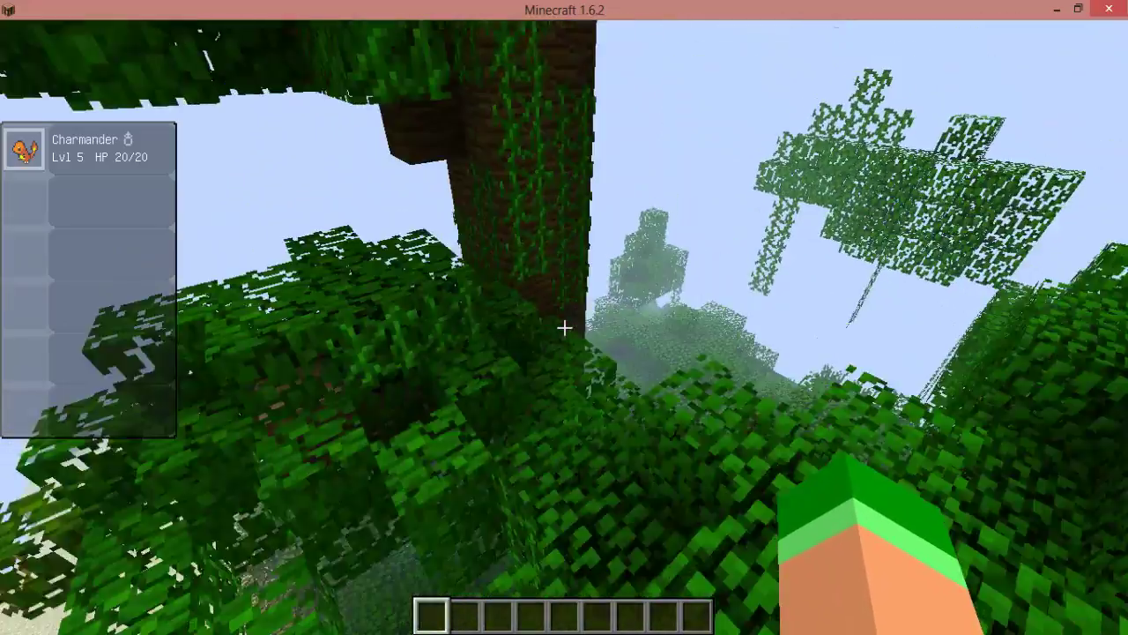
key("w")
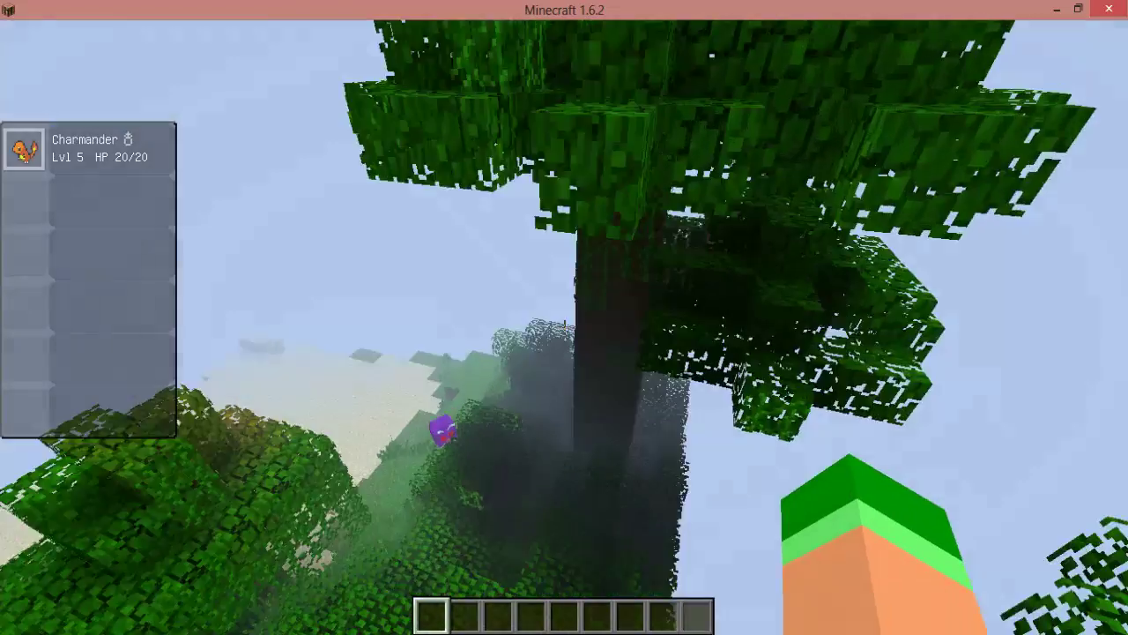
key("w")
key("w")
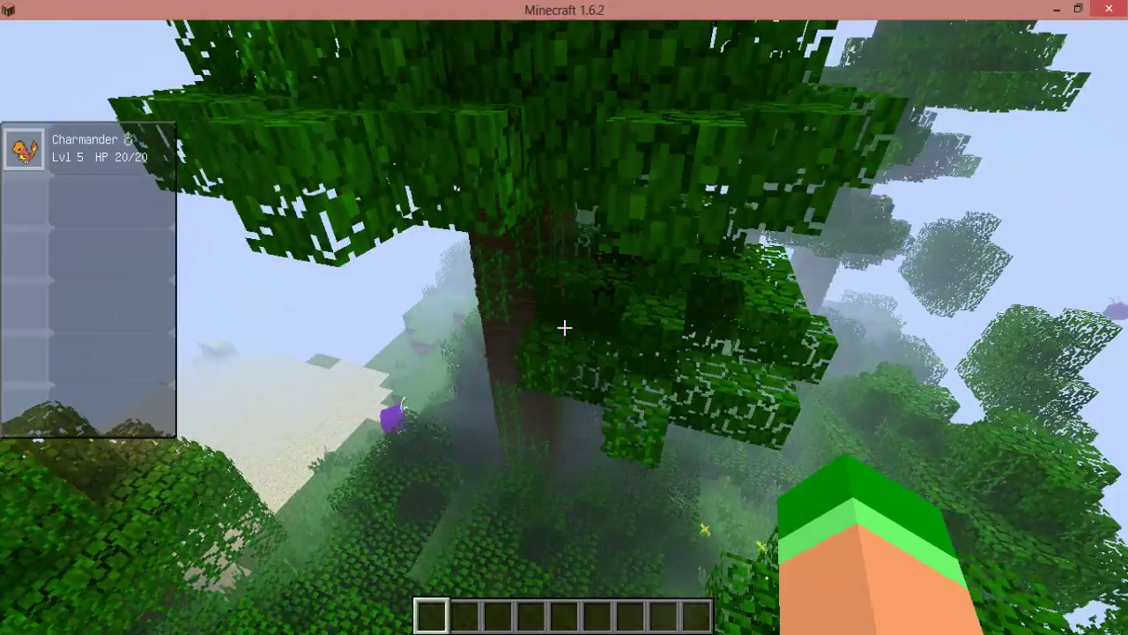
key("w")
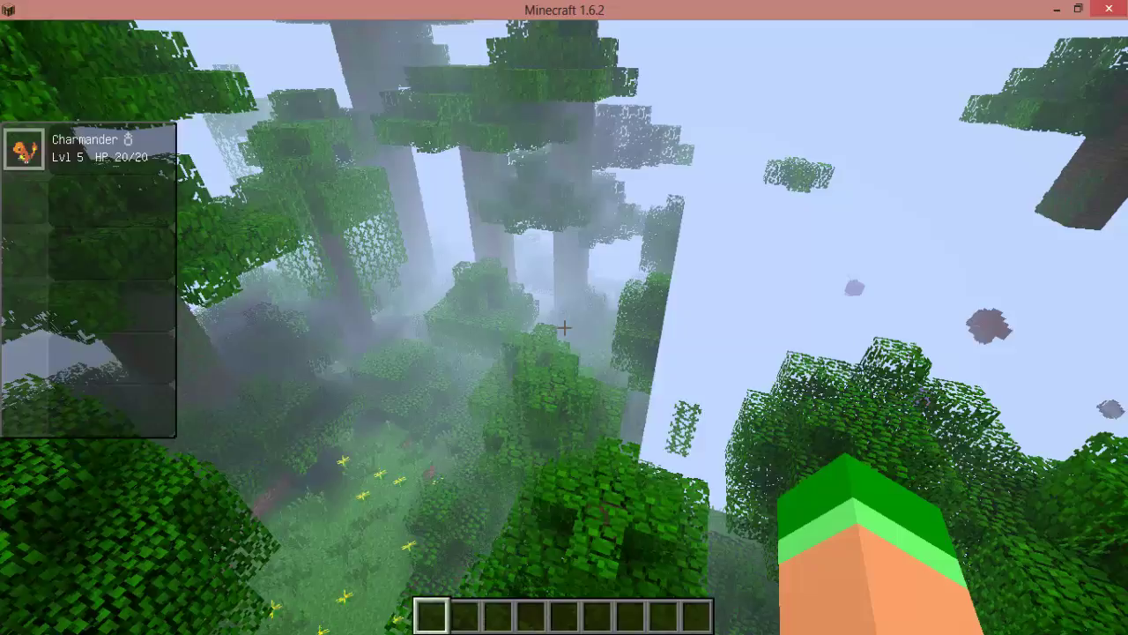
Circle the tall tree past the wild Venonat and descend to face a jungle trunk.
key("w")
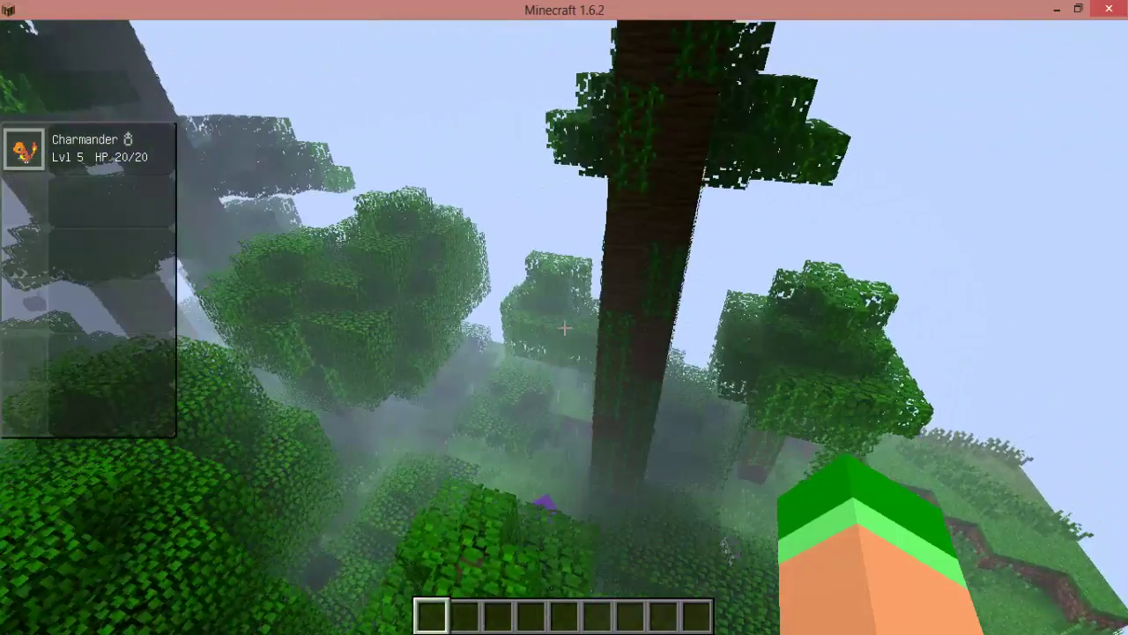
key("w")
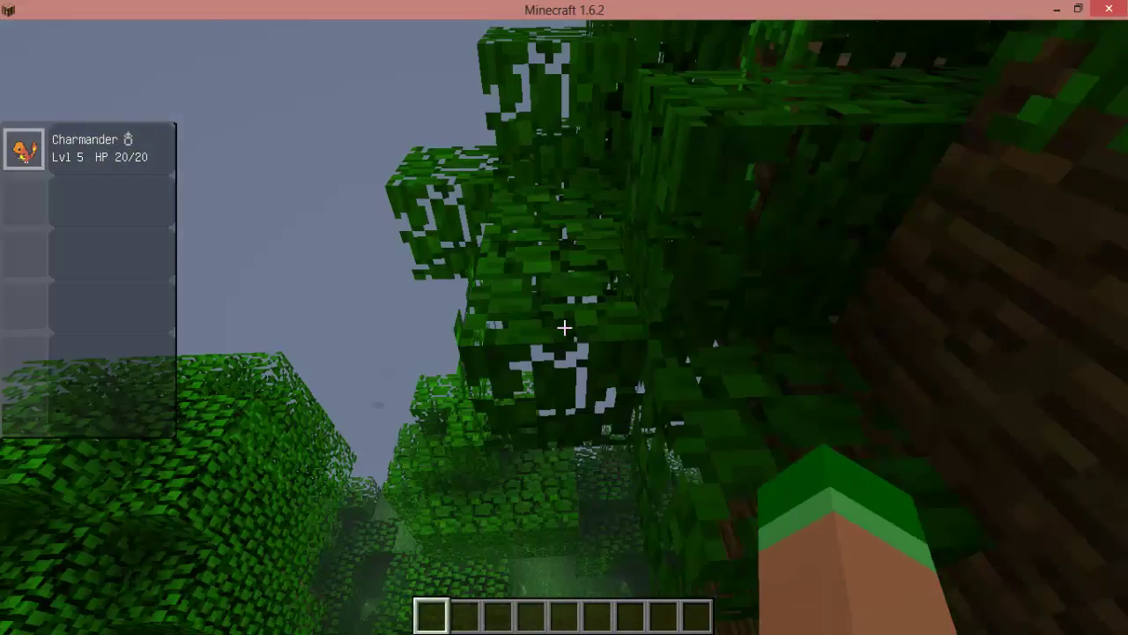
key("w")
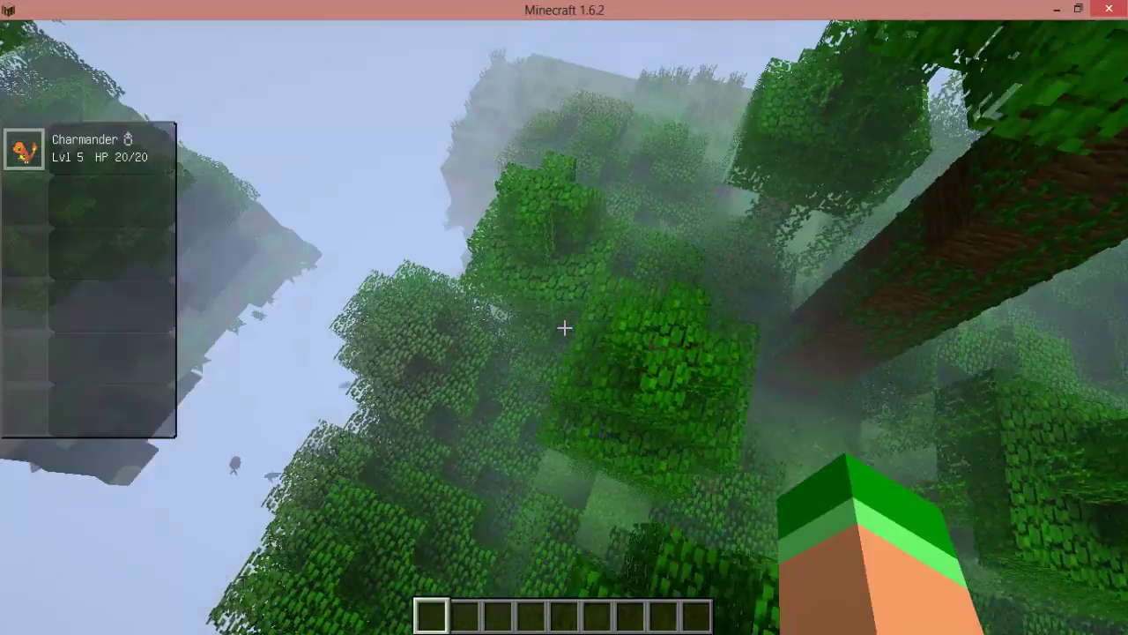
key("w")
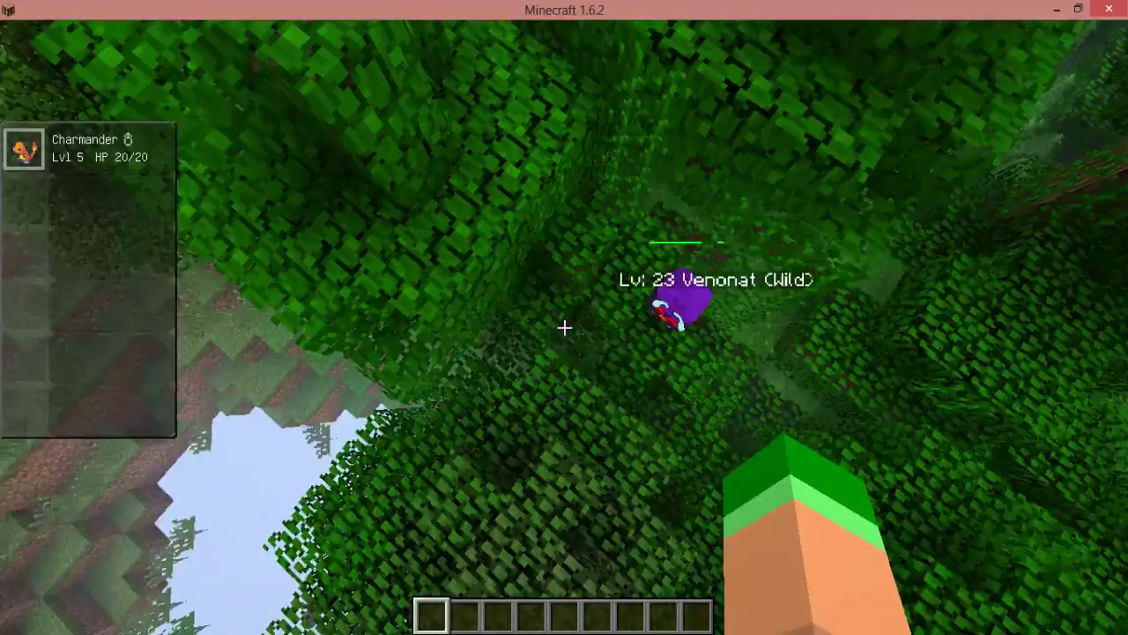
key("w")
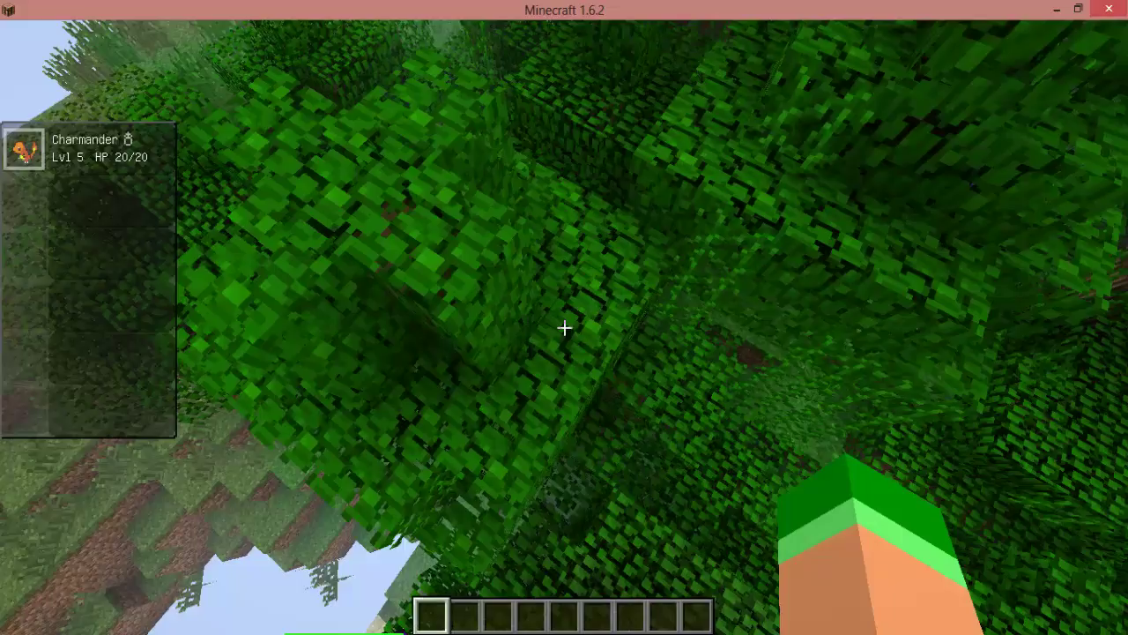
key("w")
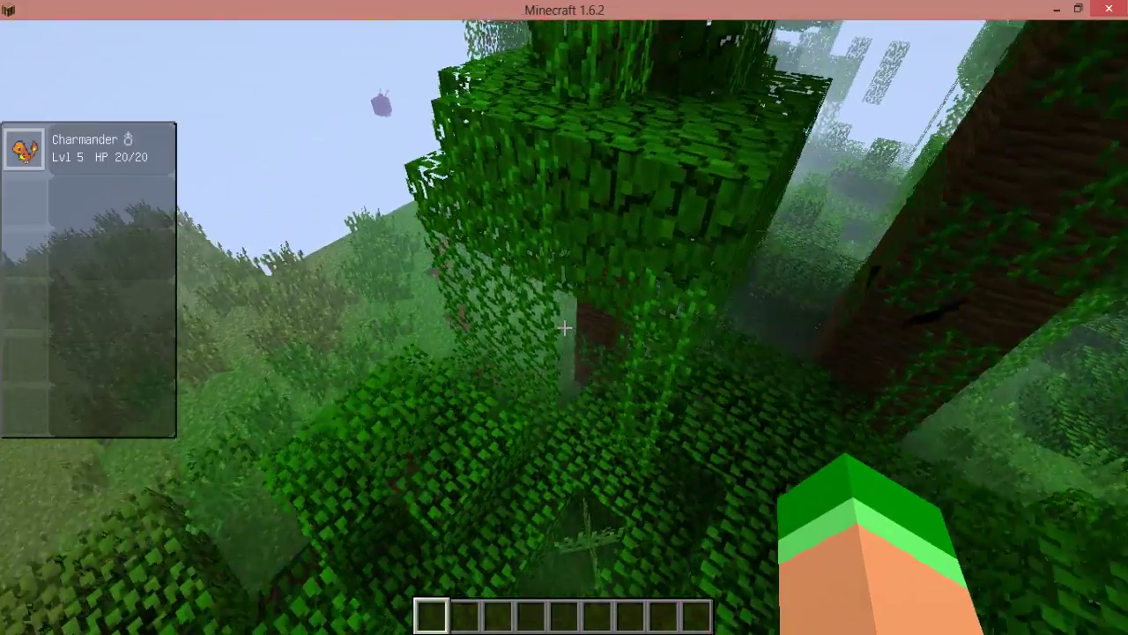
key("w")
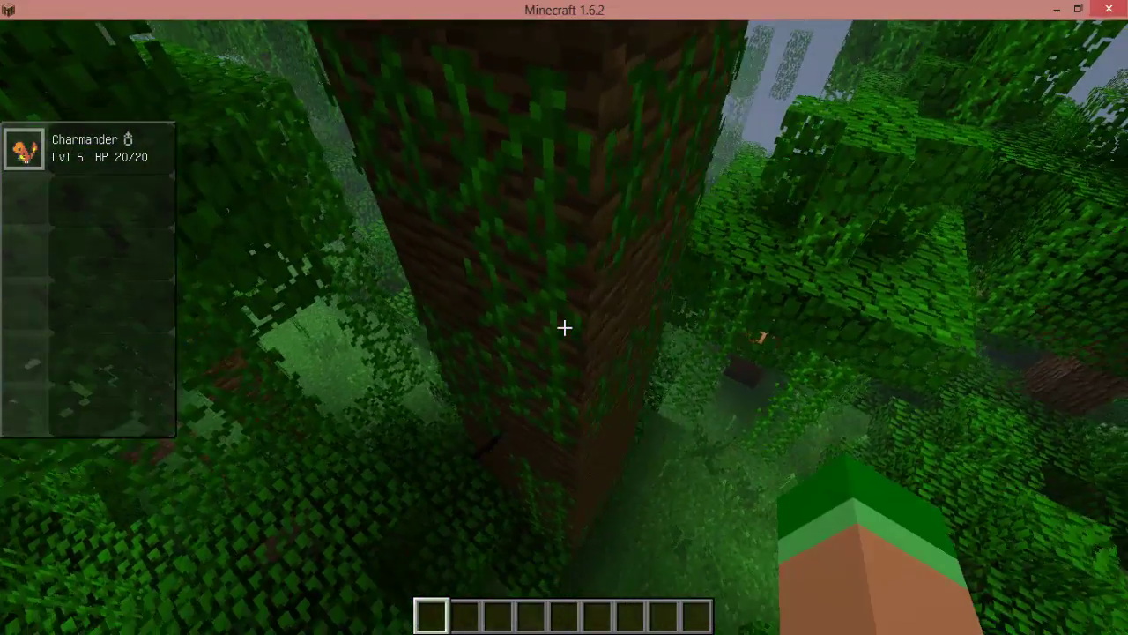
key("w")
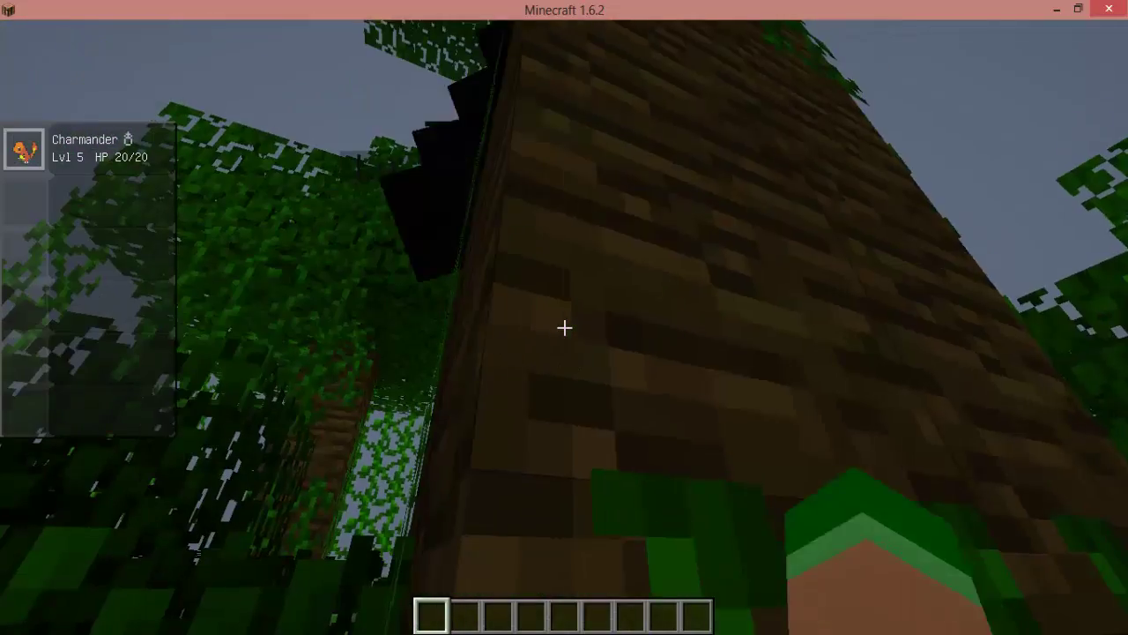
Punch the jungle trunk and repeatedly hit the wild Venomoth clinging to it.
left_click(565, 328)
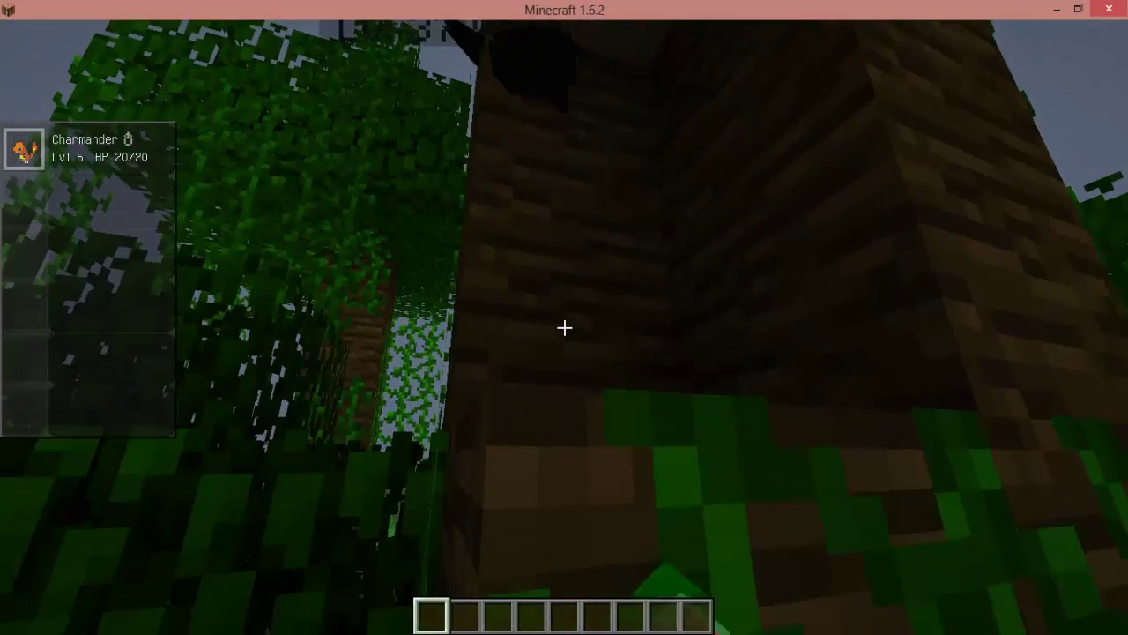
left_click(564, 328)
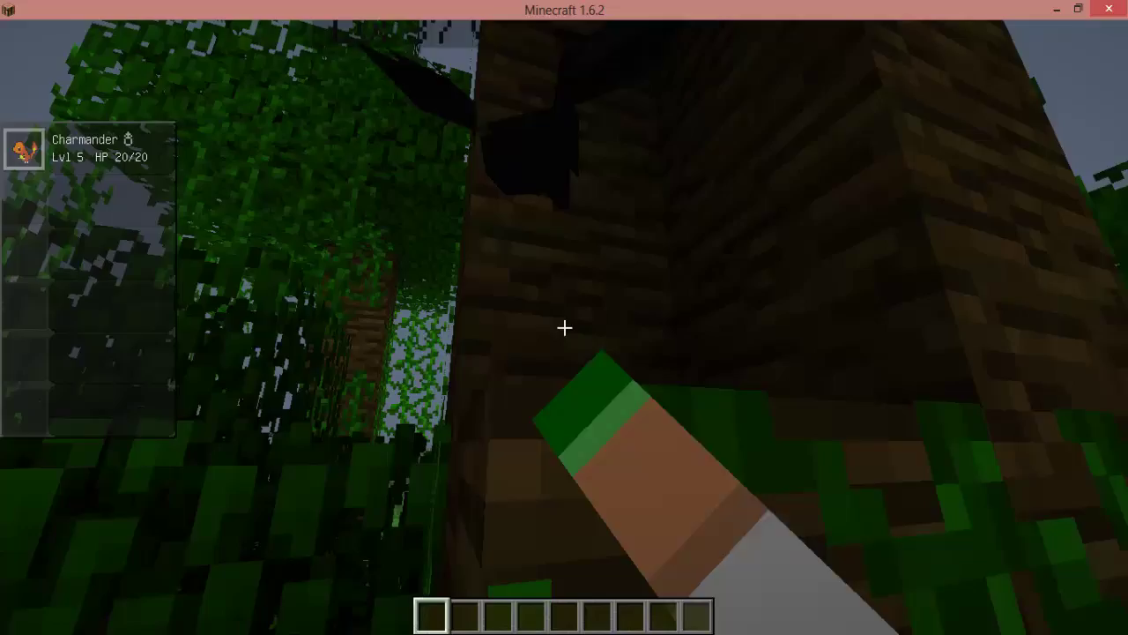
left_click(564, 328)
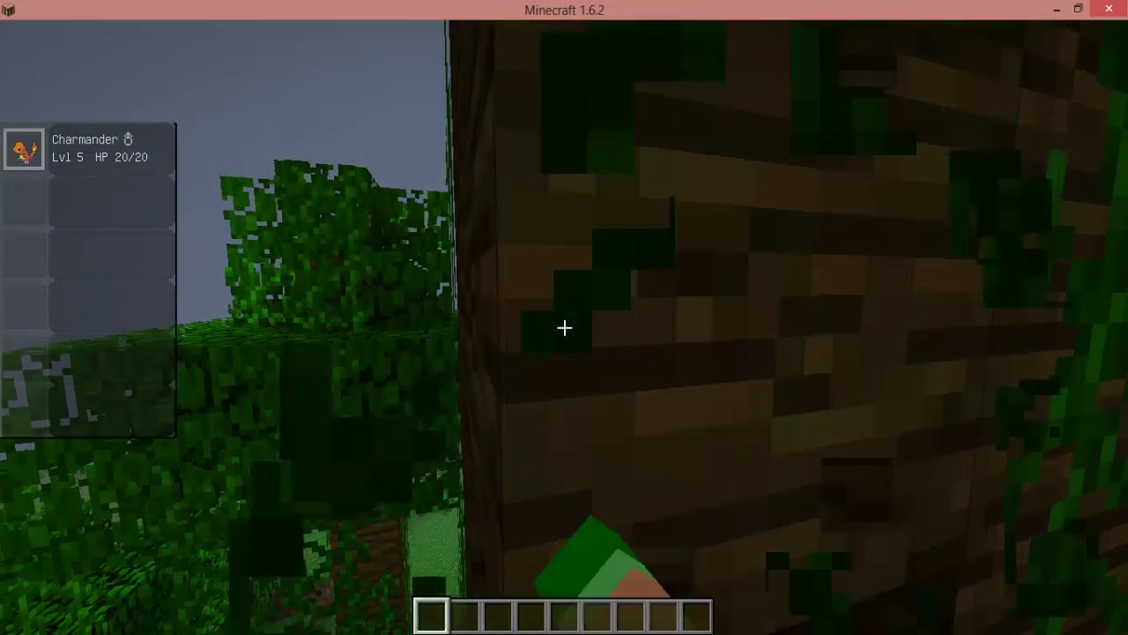
left_click(564, 328)
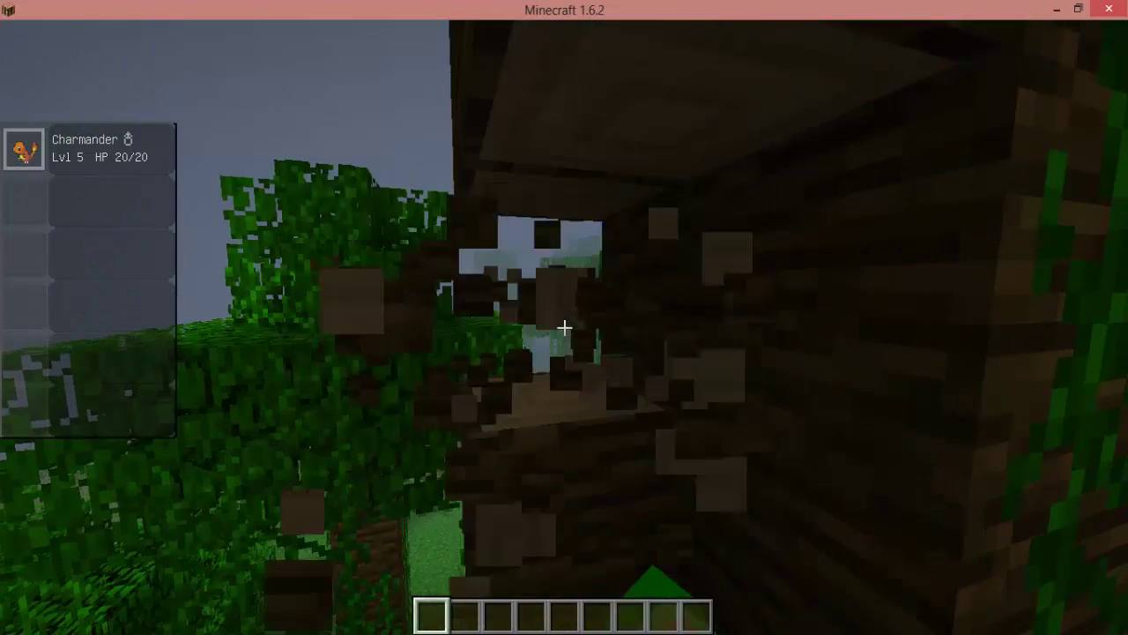
left_click(564, 328)
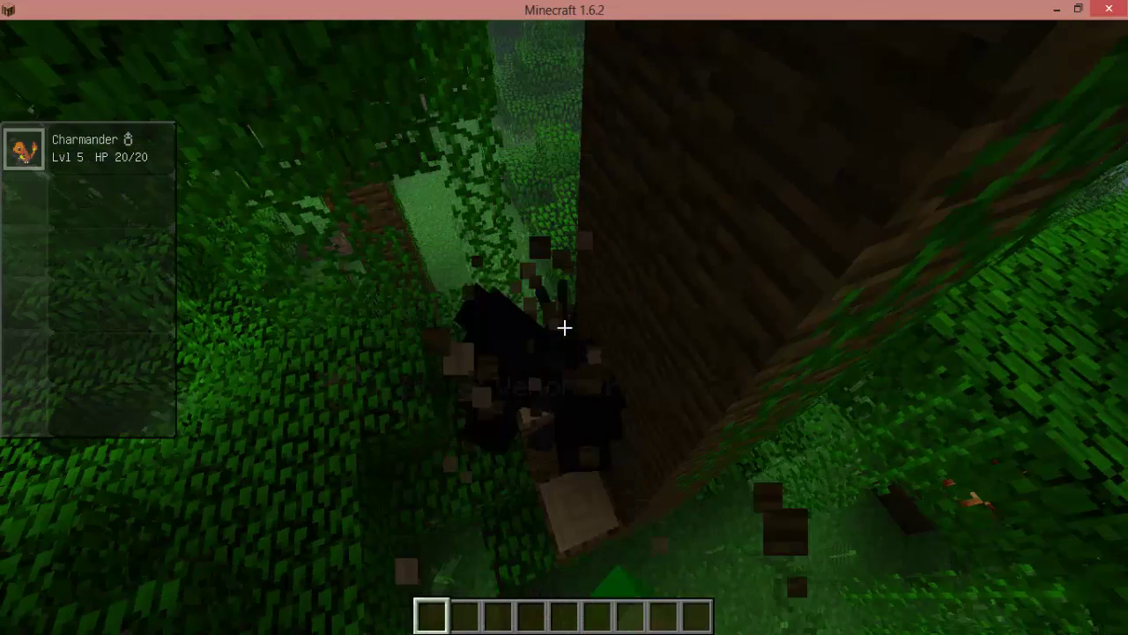
left_click(564, 328)
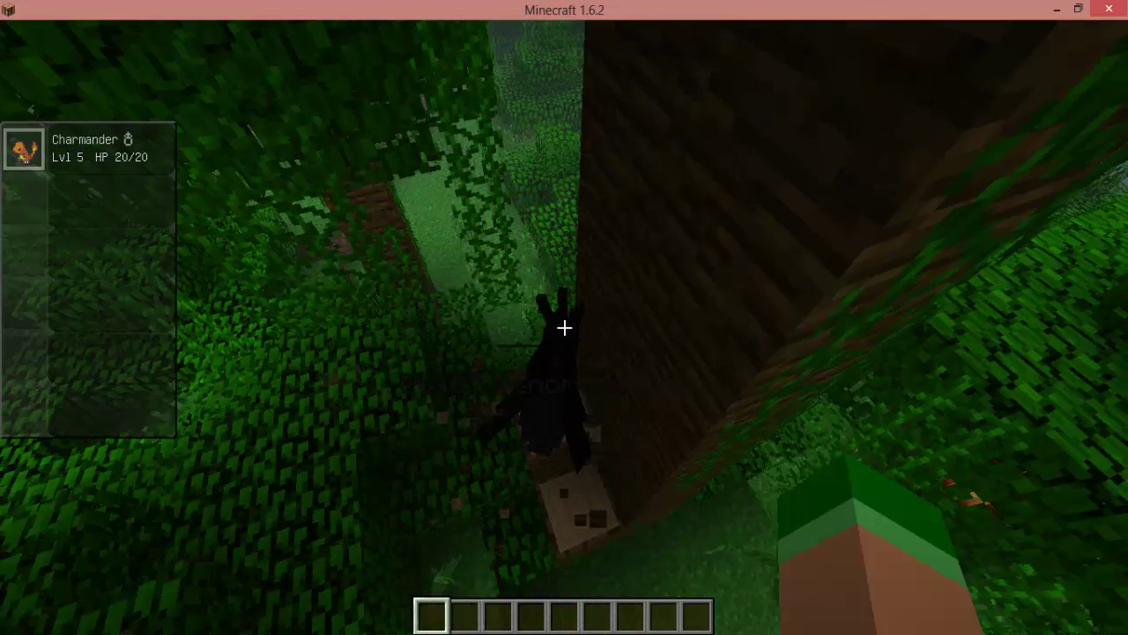
left_click(564, 328)
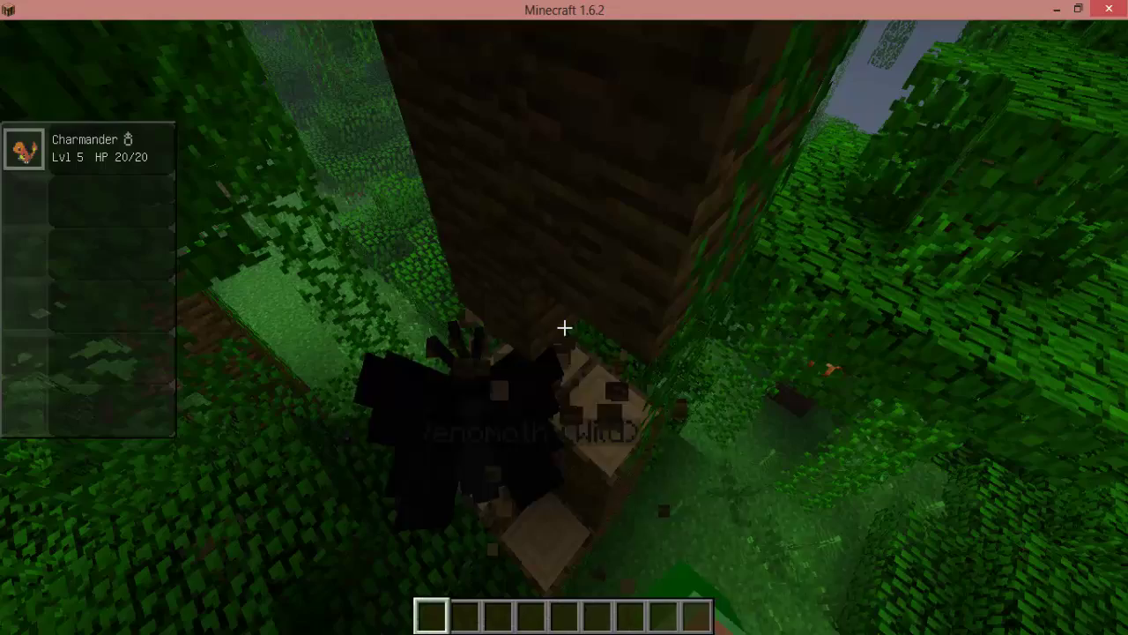
left_click(564, 328)
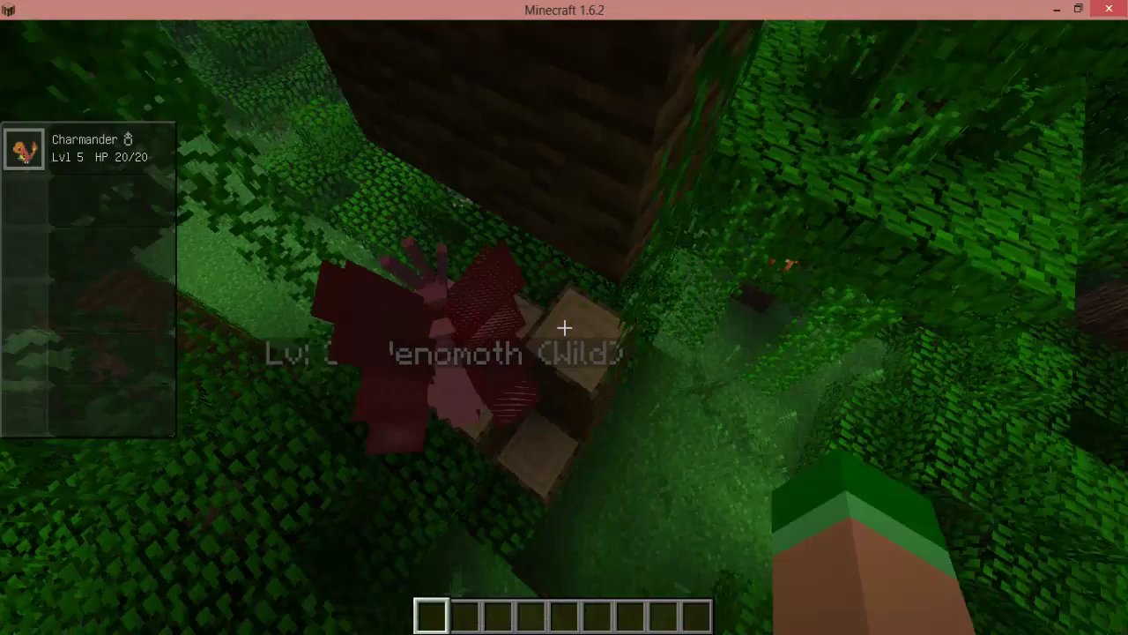
left_click(564, 327)
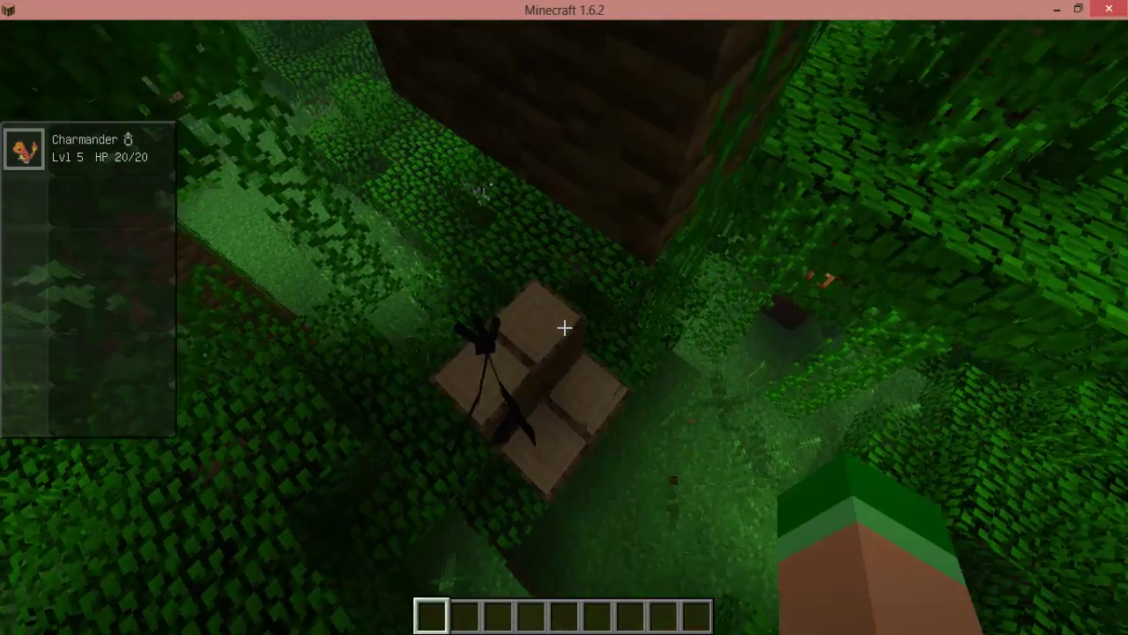
left_click(564, 328)
left_click(564, 328)
left_click(564, 328)
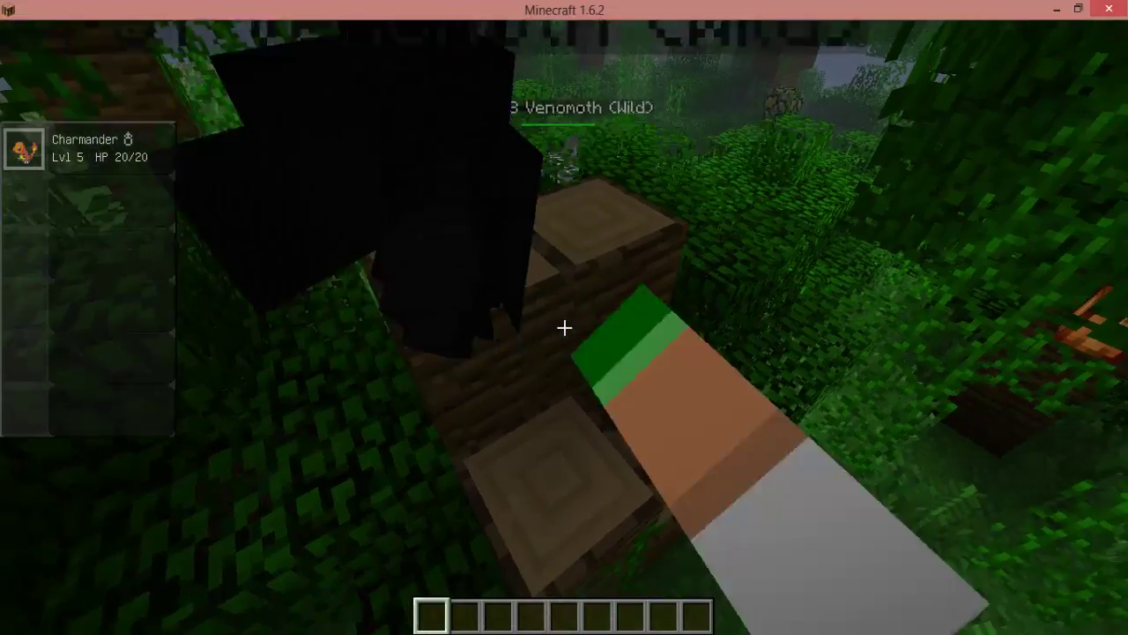
left_click(564, 328)
left_click(564, 327)
Break the wood logs below the Venomoth on the jungle trunk.
left_click(564, 328)
left_click(565, 328)
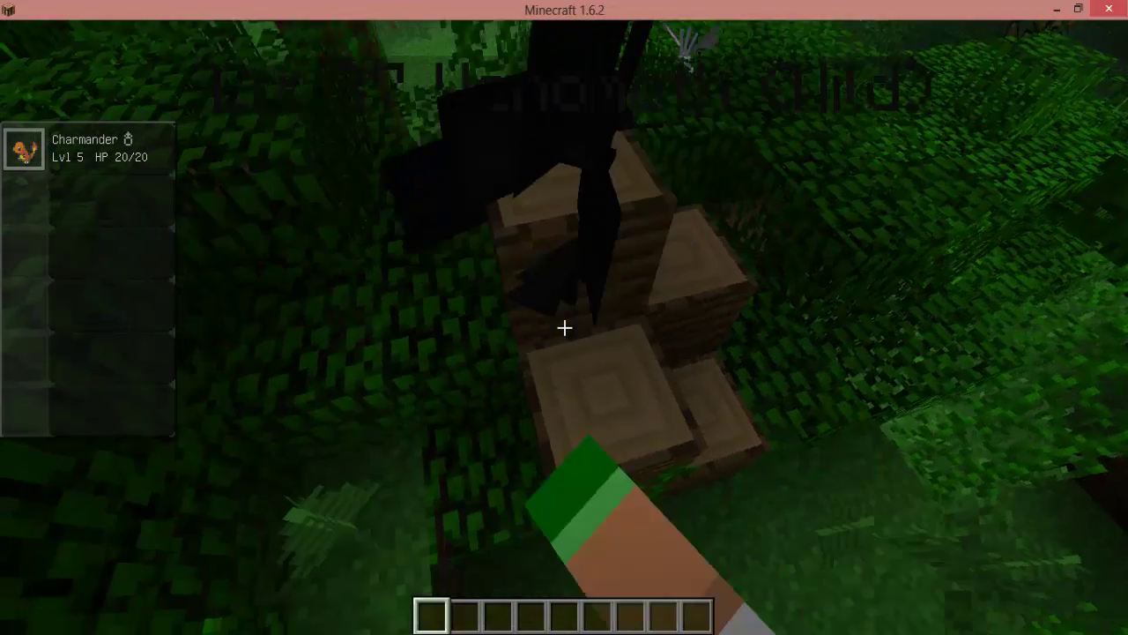
left_click(564, 328)
left_click(564, 328)
left_click(564, 328)
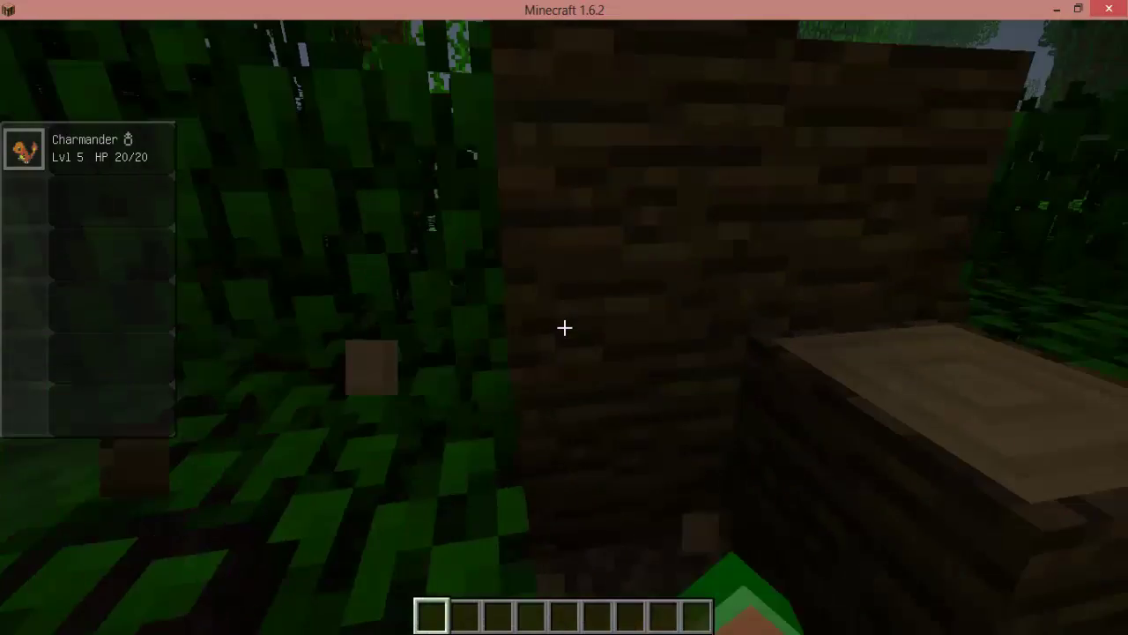
left_click(564, 327)
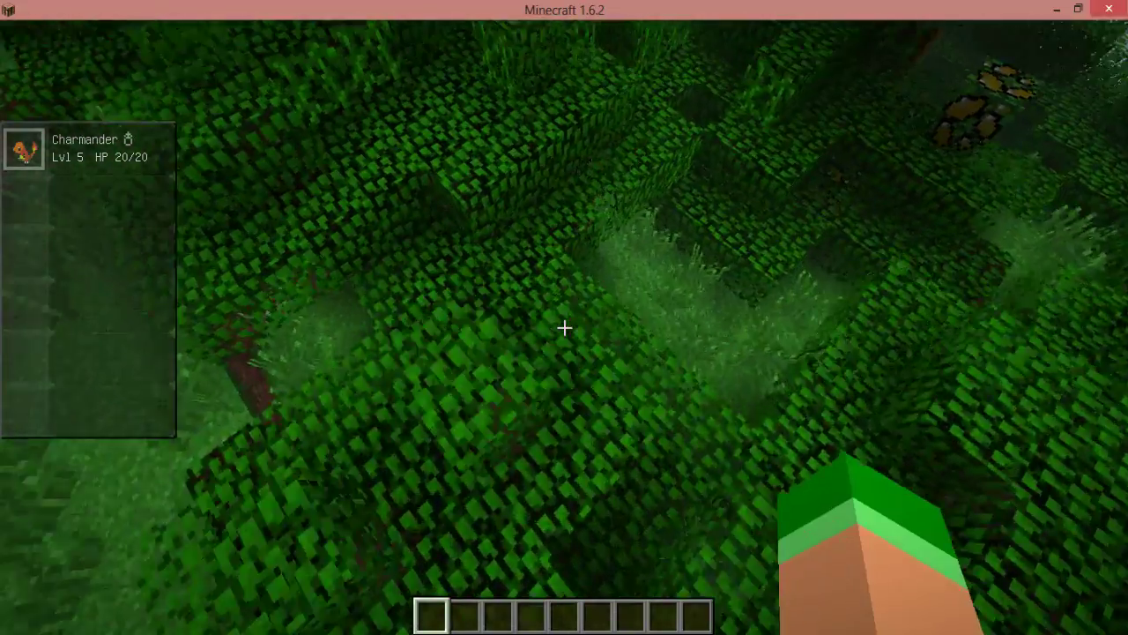
Fly out of the jungle past the oak trunks and flowers to the Farfetch'd clearing.
key("w")
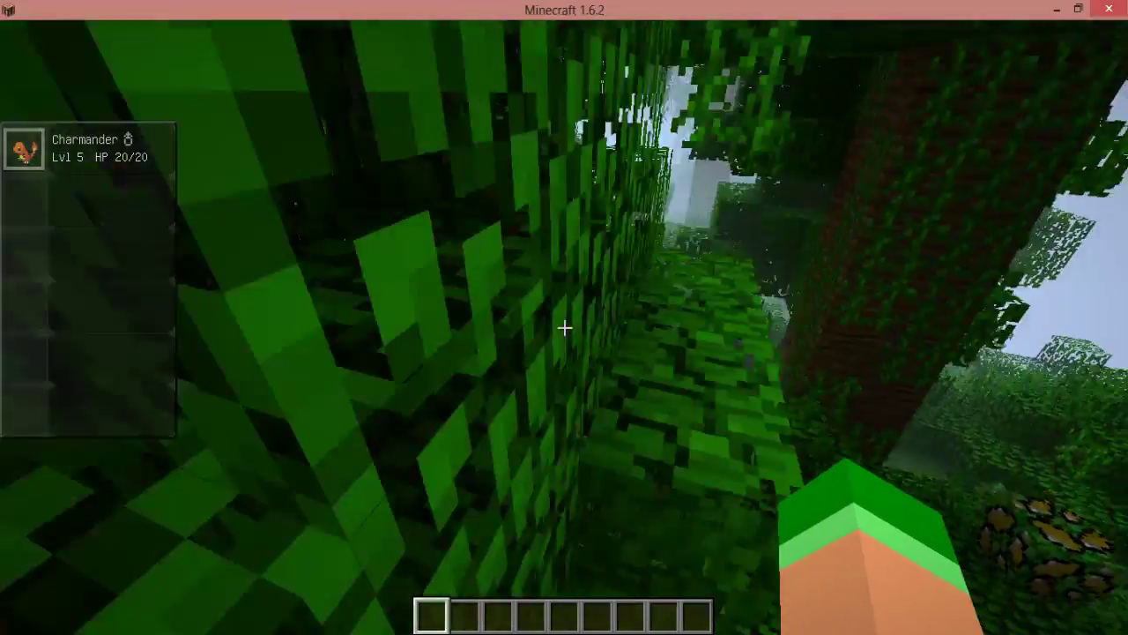
key("space")
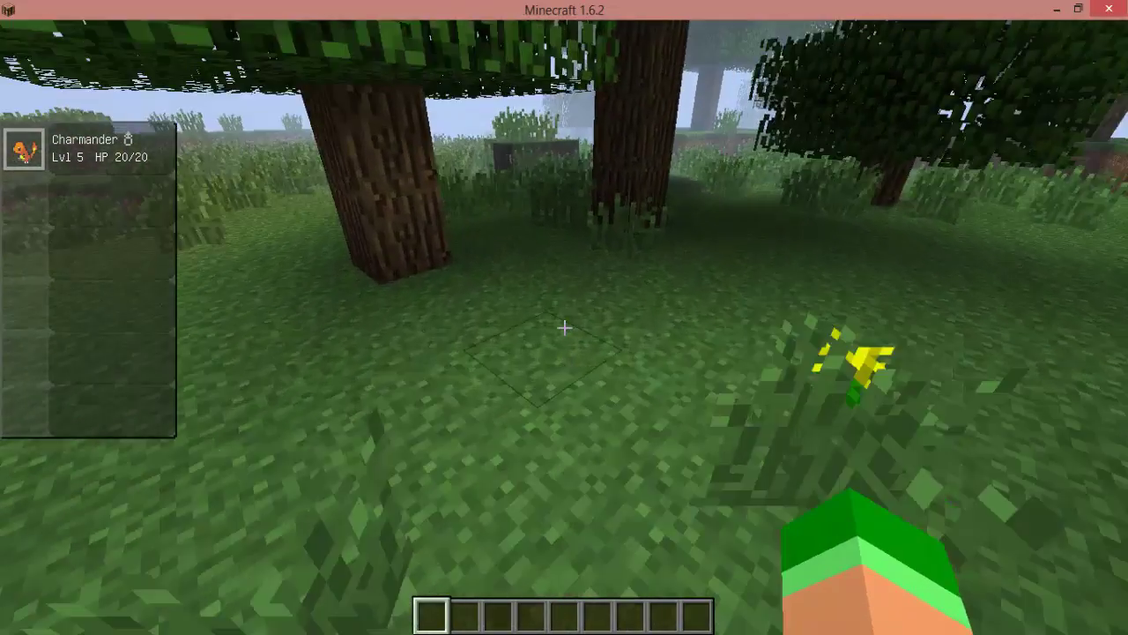
key("w")
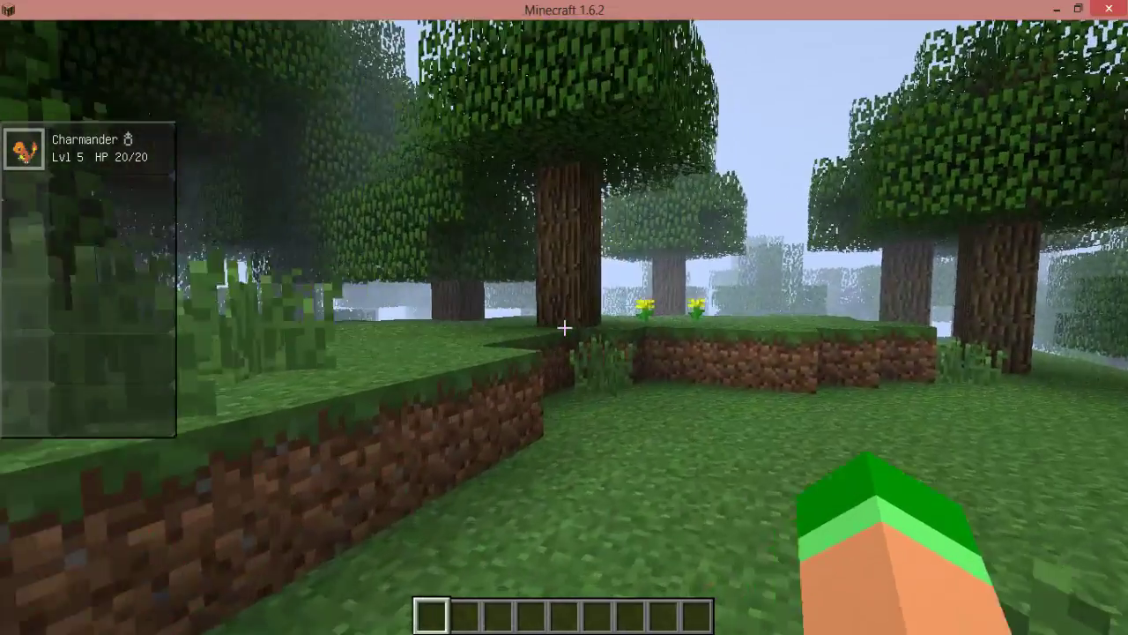
key("w")
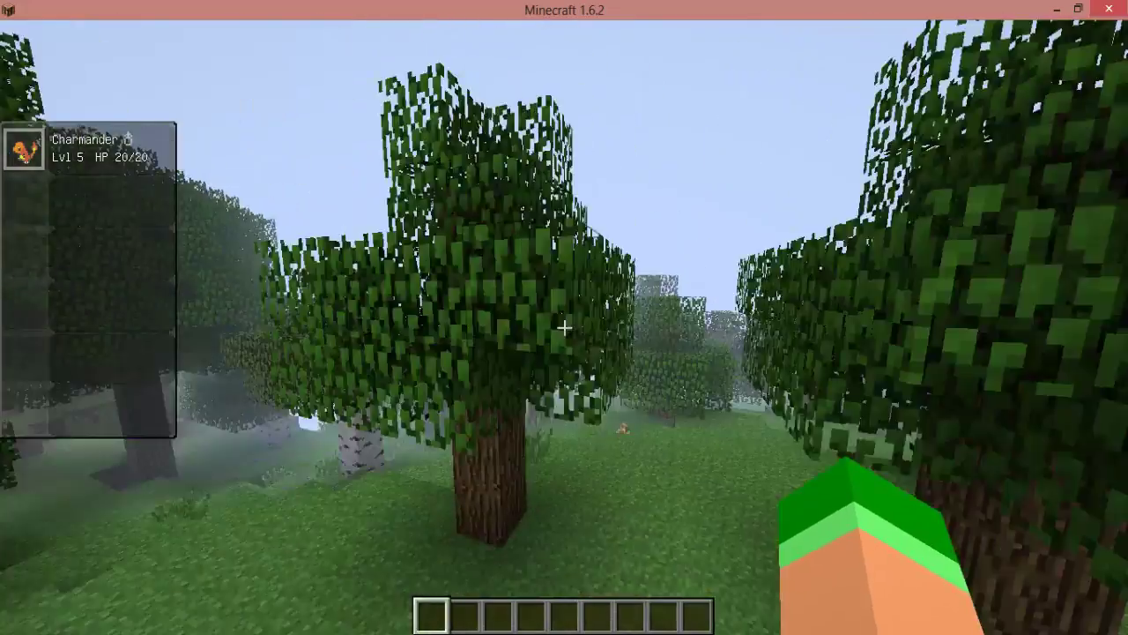
key("w")
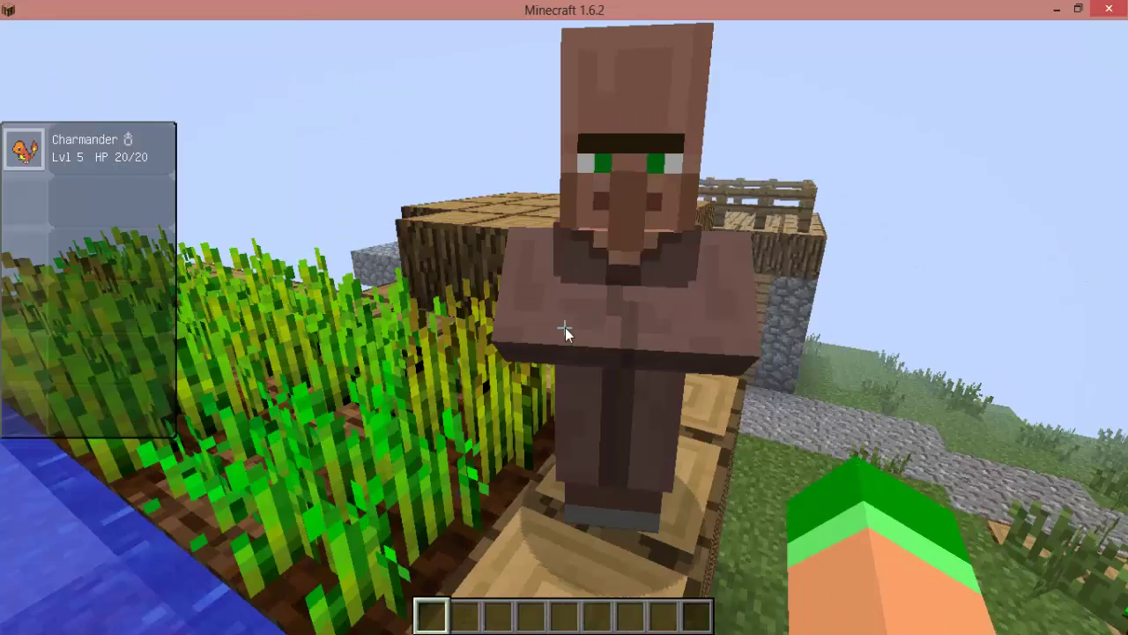
View the trades of the first villagers, including the rooftop bread and wheat-for-emerald offers.
right_click(564, 327)
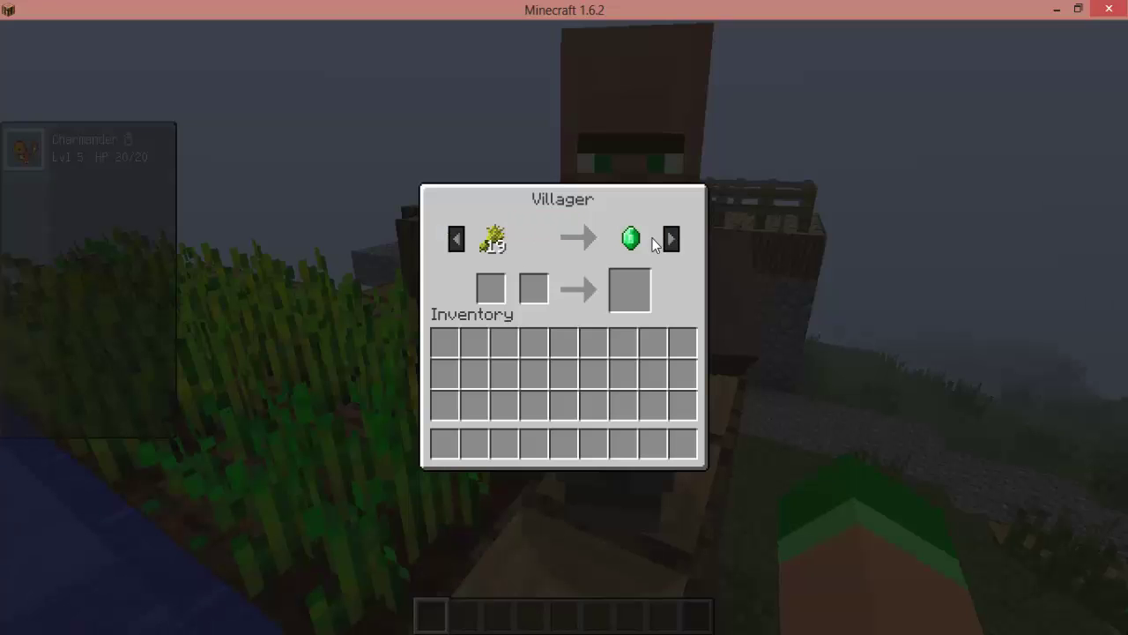
key("Escape")
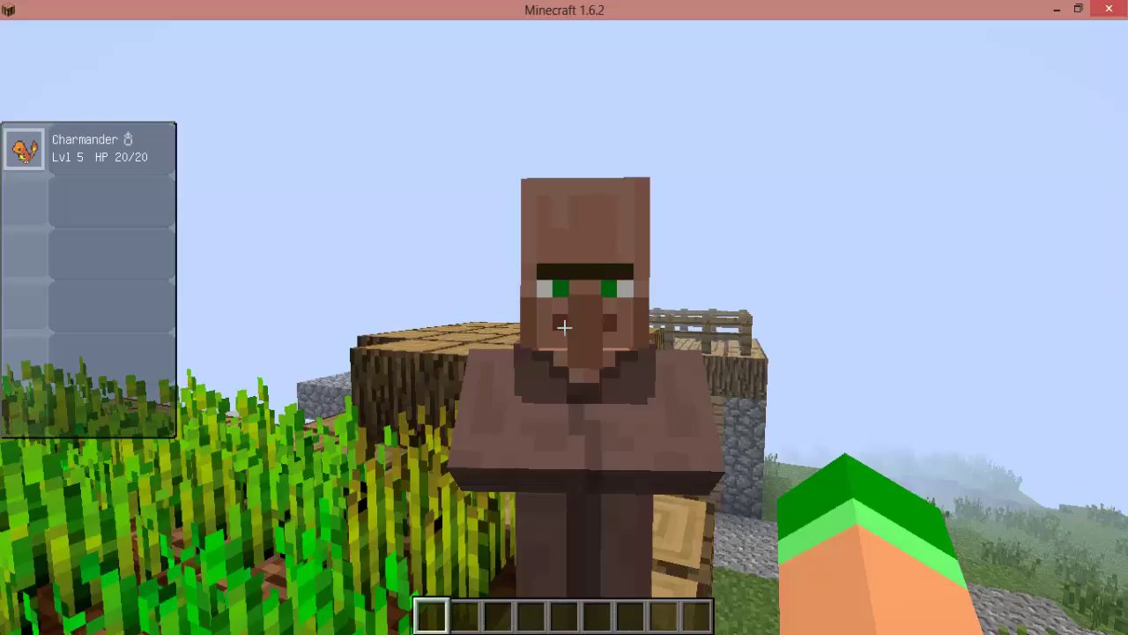
key("w")
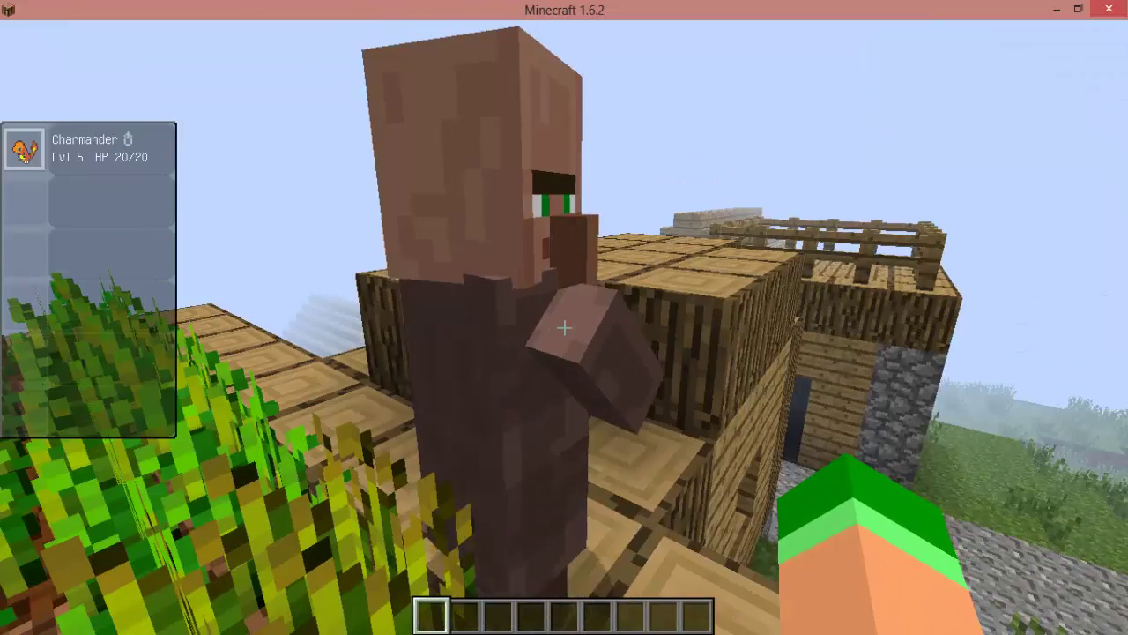
left_click(564, 328)
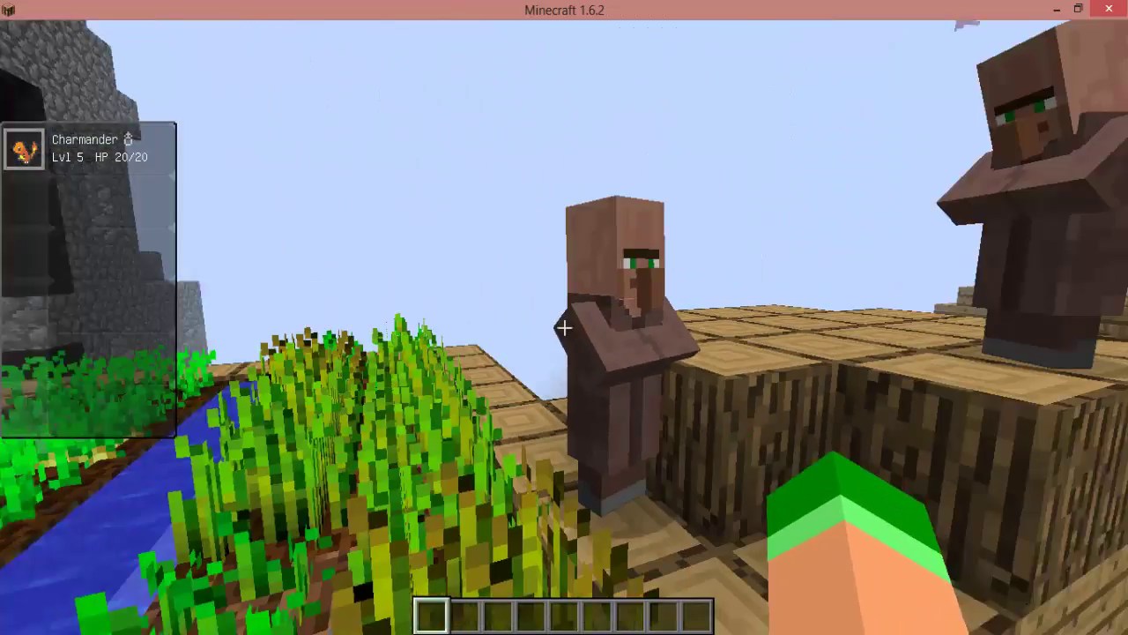
right_click(564, 327)
key("Escape")
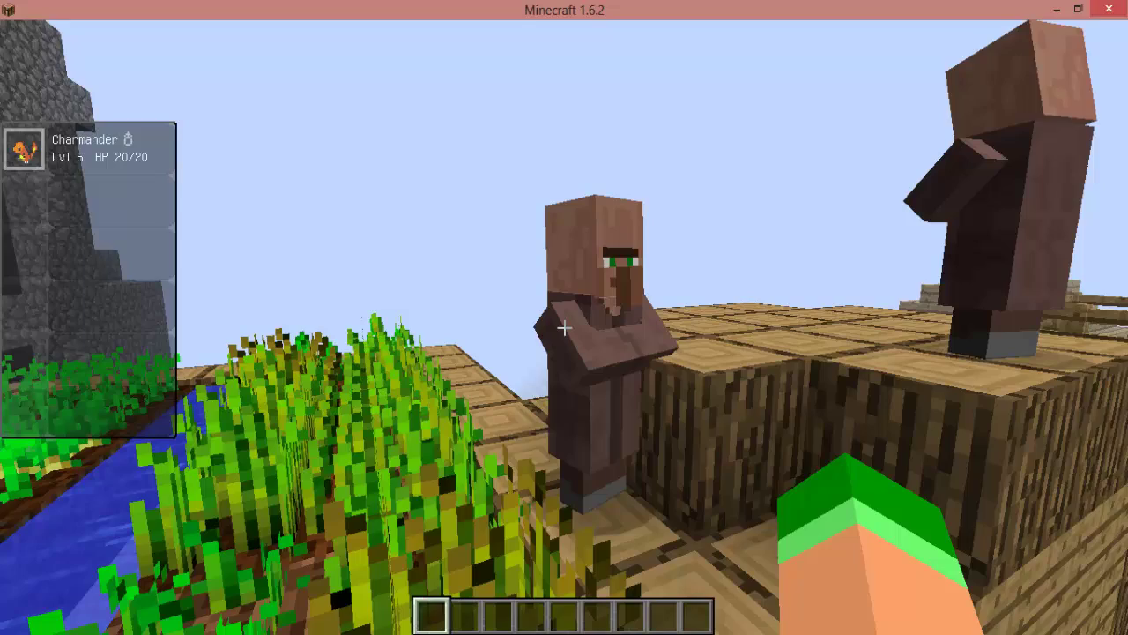
right_click(564, 329)
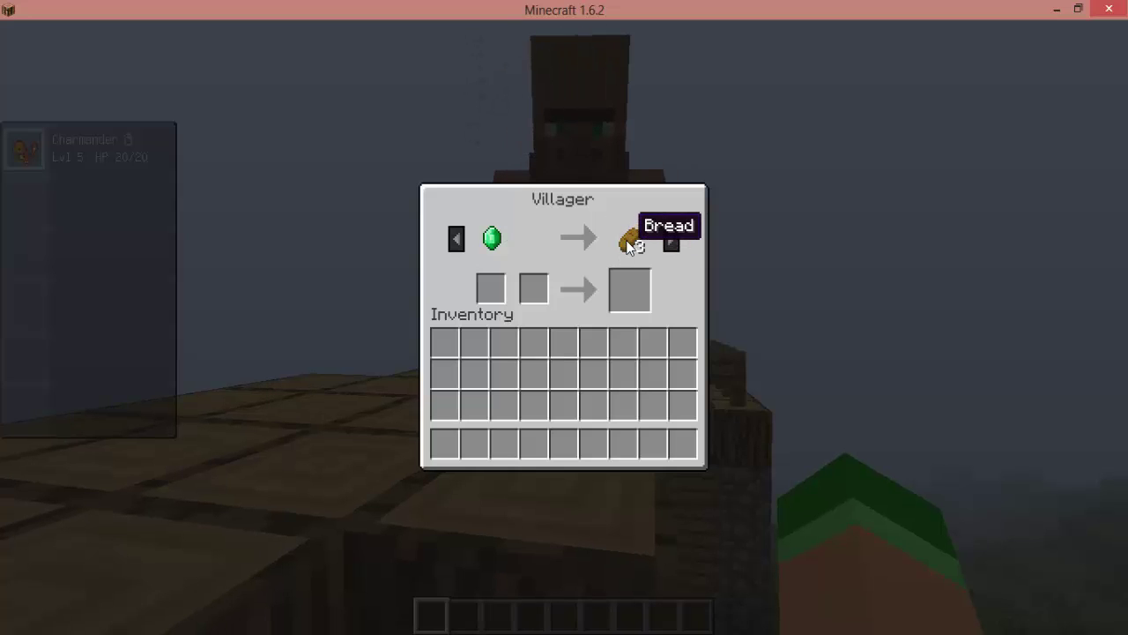
key("Escape")
right_click(564, 327)
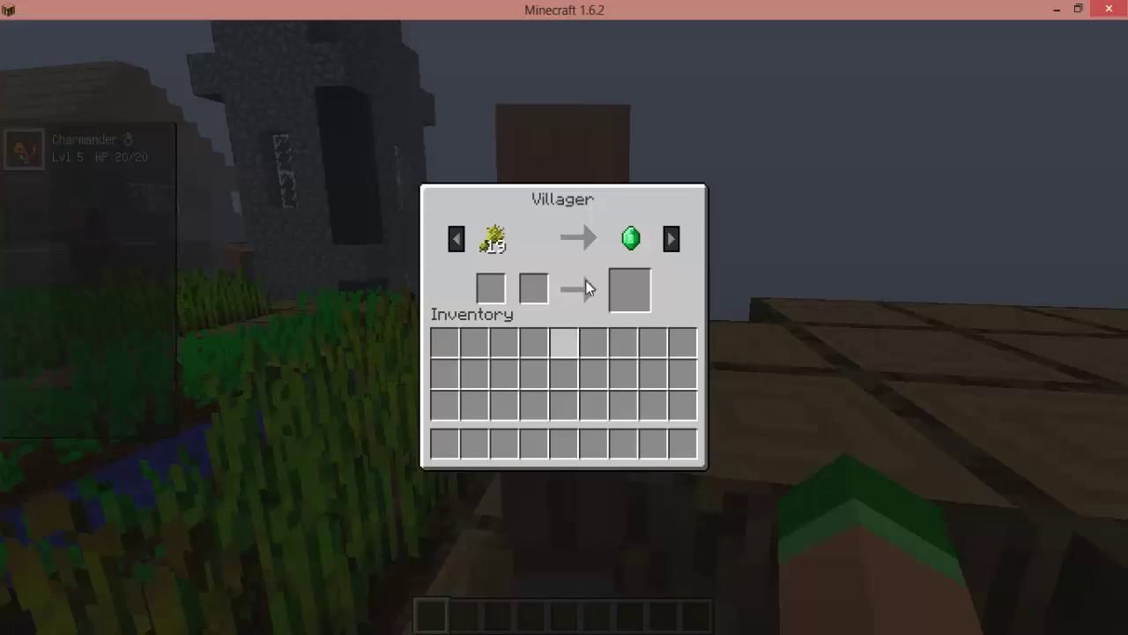
key("Escape")
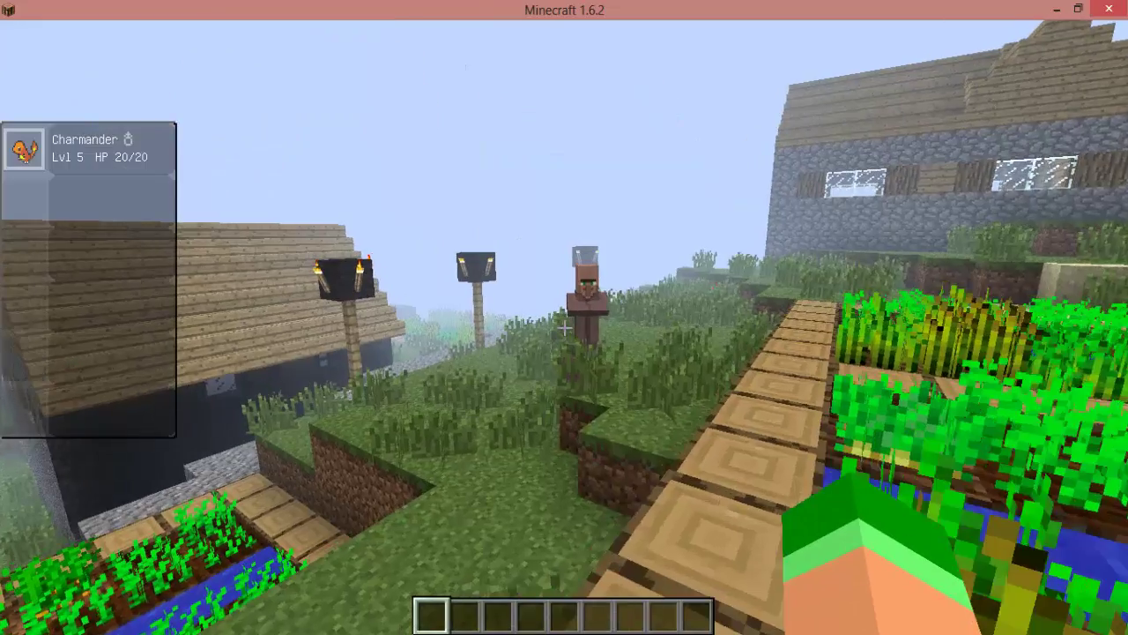
Walk the farm path and sand, viewing Flint and Steel, bread and wheat trades.
key("w")
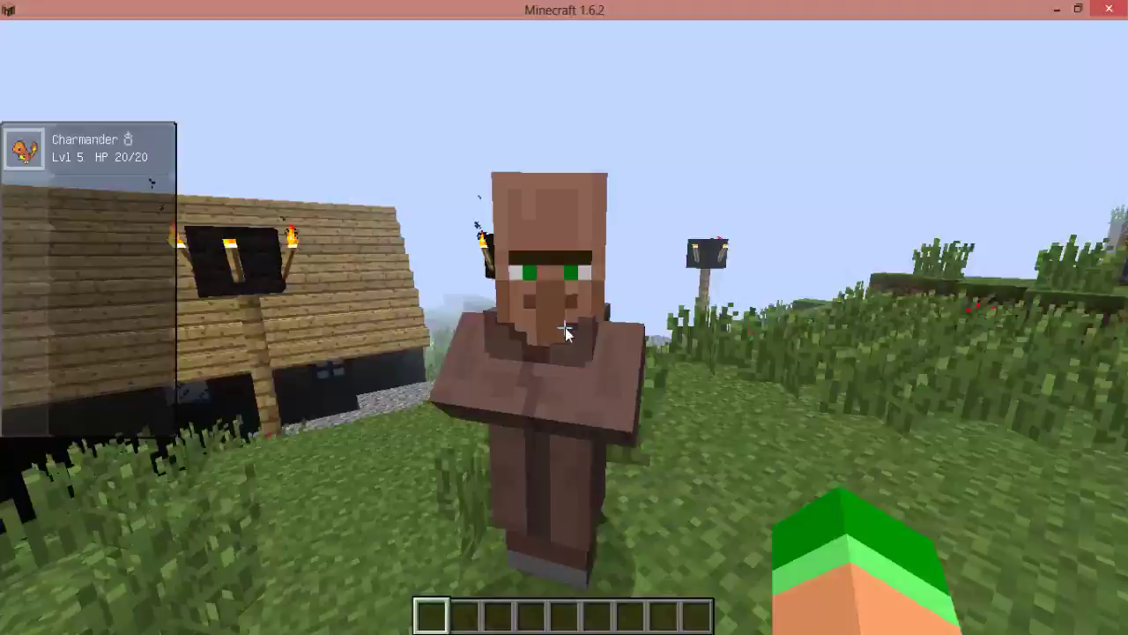
right_click(564, 327)
key("Escape")
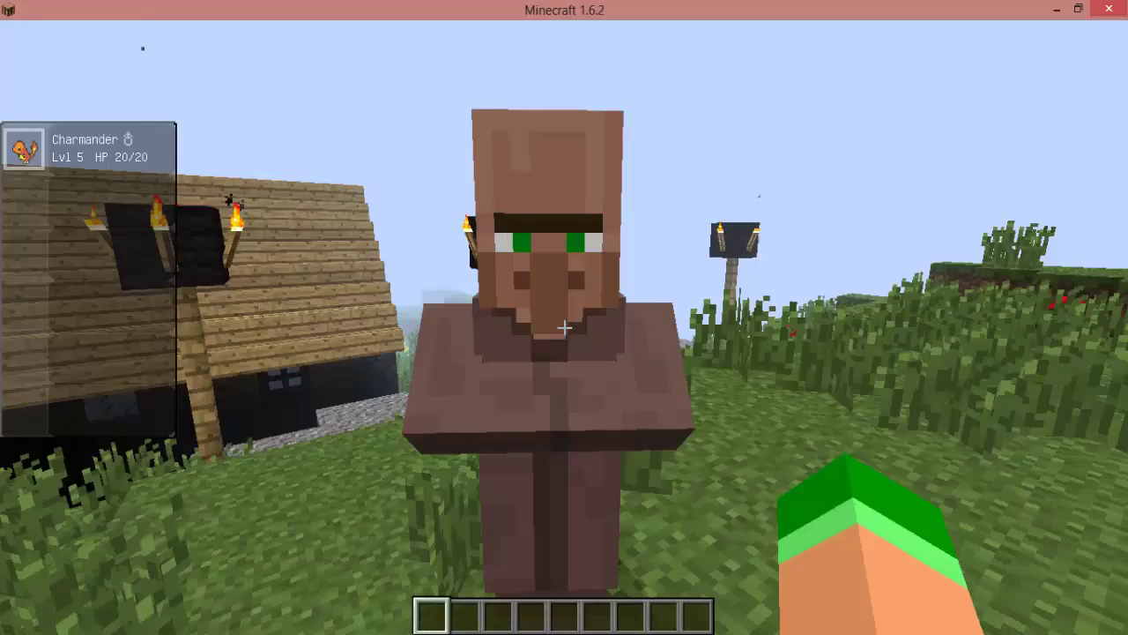
key("w")
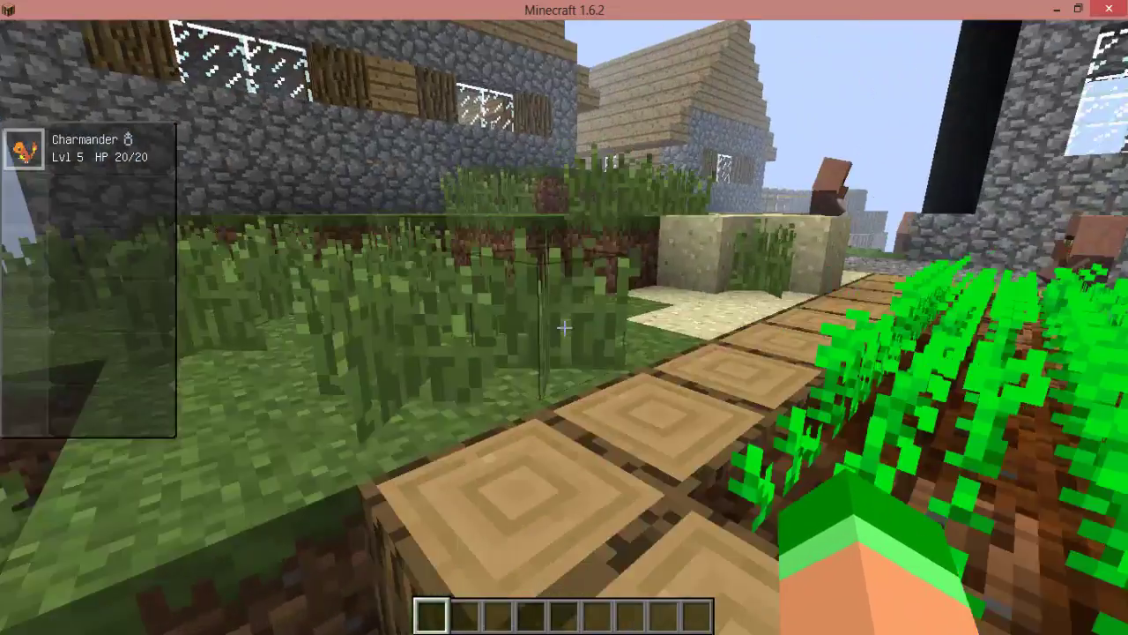
key("w")
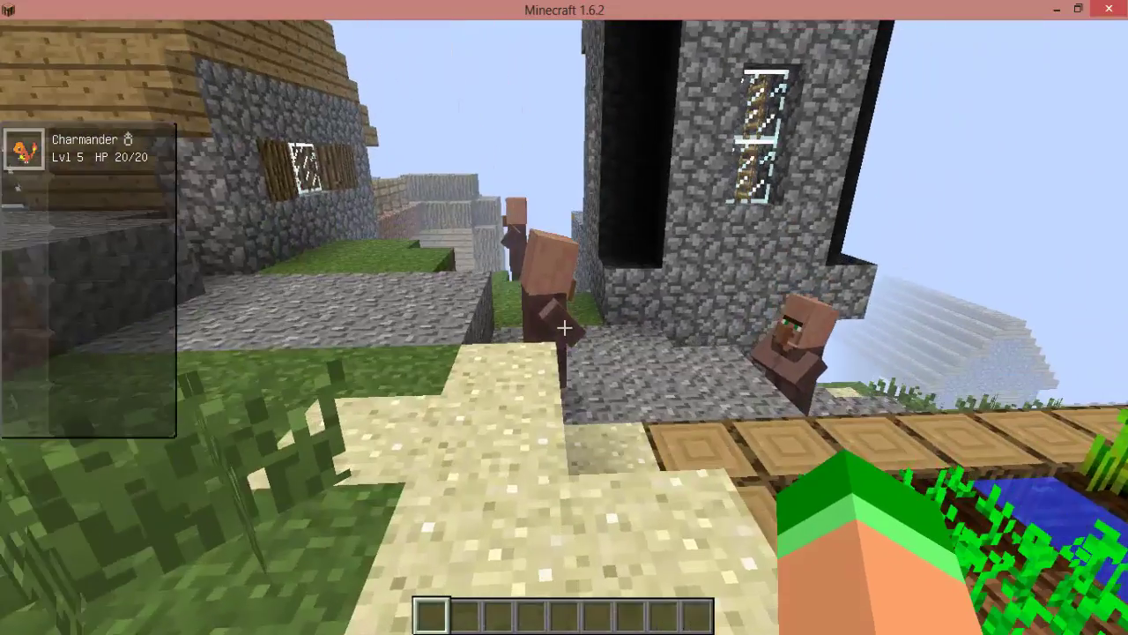
right_click(564, 327)
key("Escape")
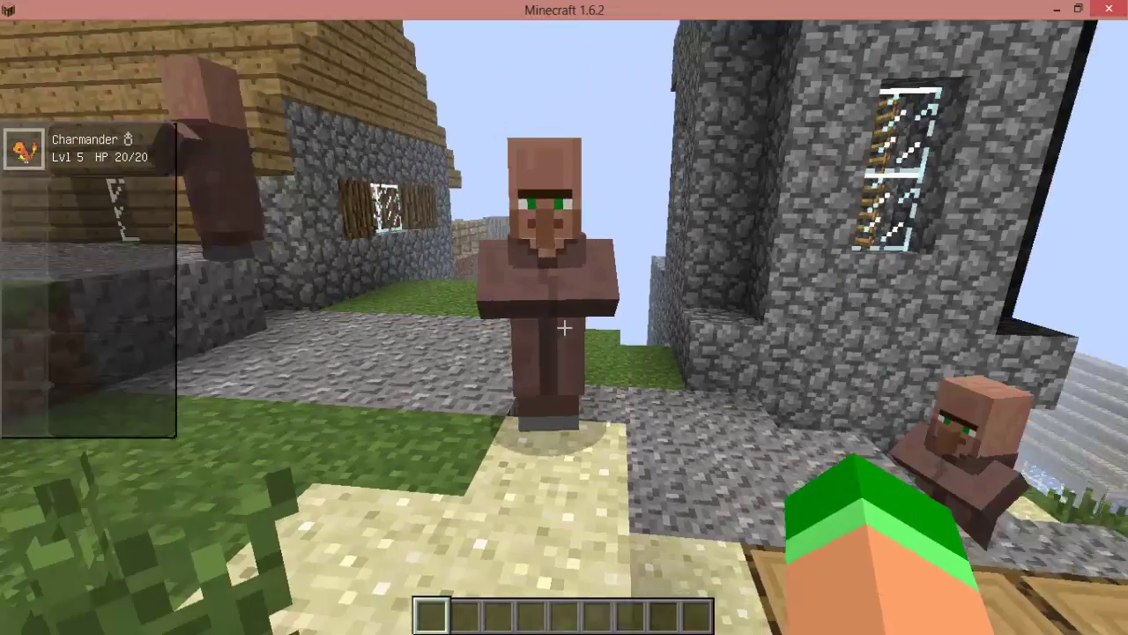
right_click(564, 327)
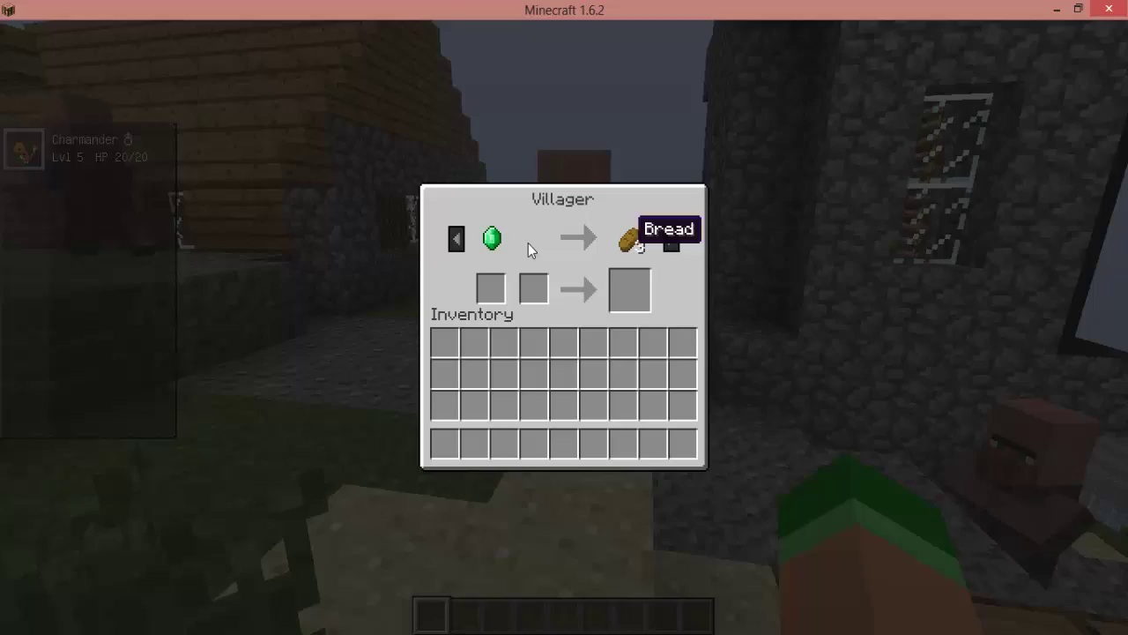
key("Escape")
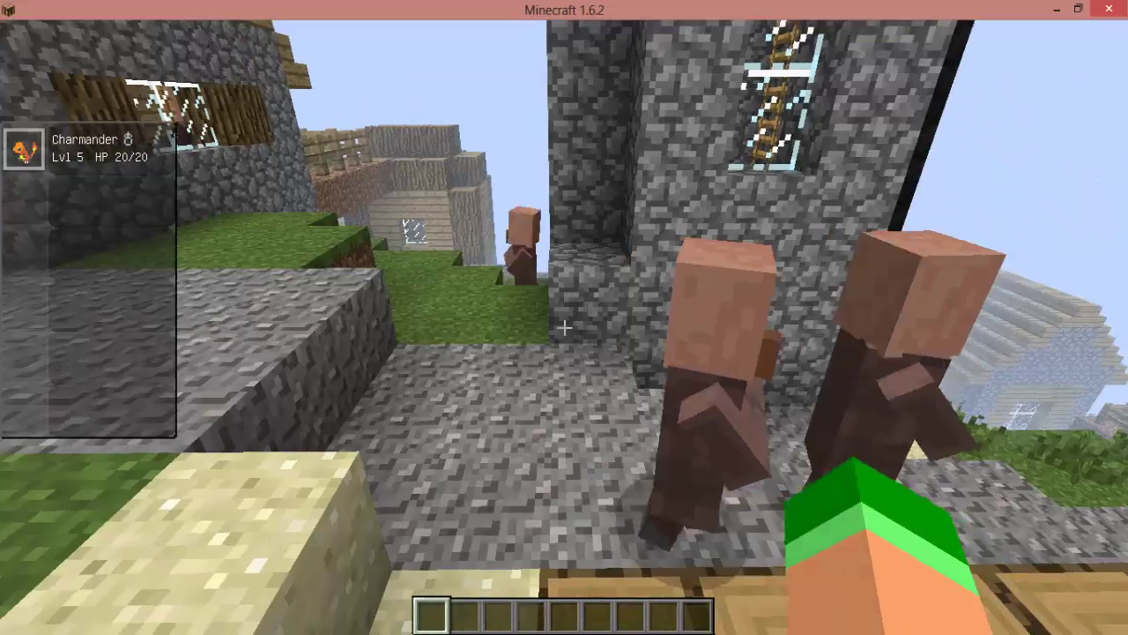
key("w")
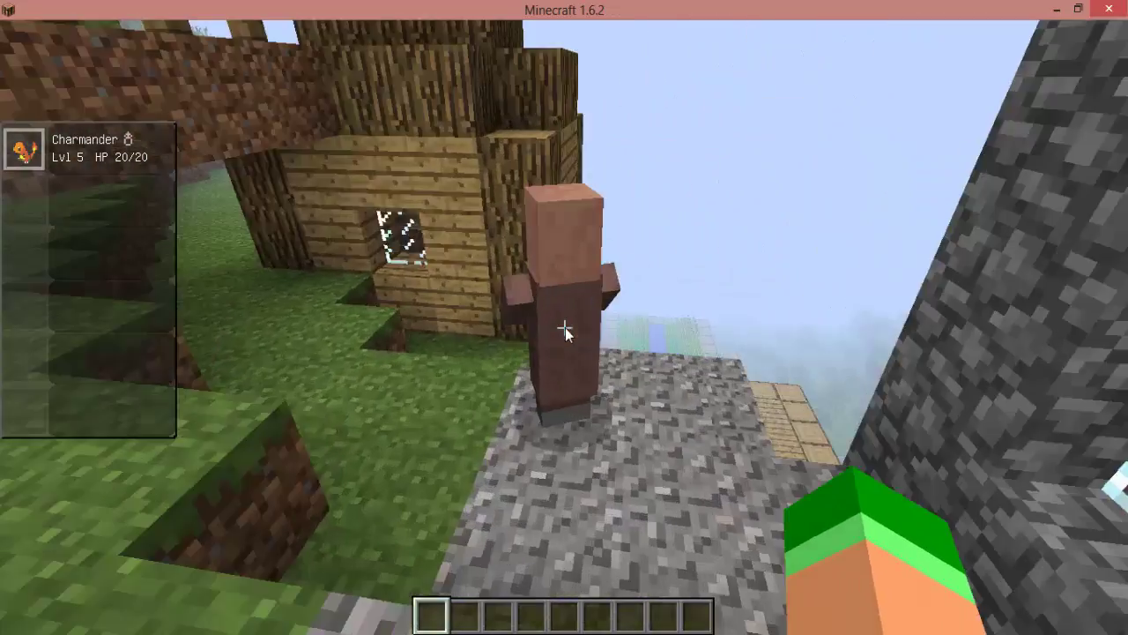
right_click(565, 331)
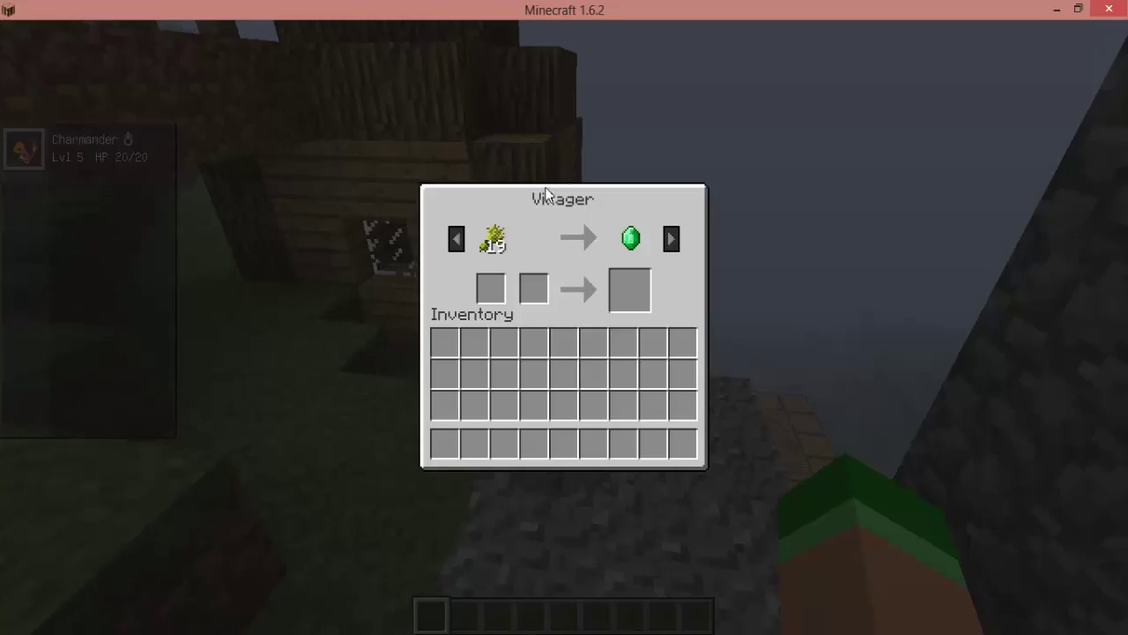
key("Escape")
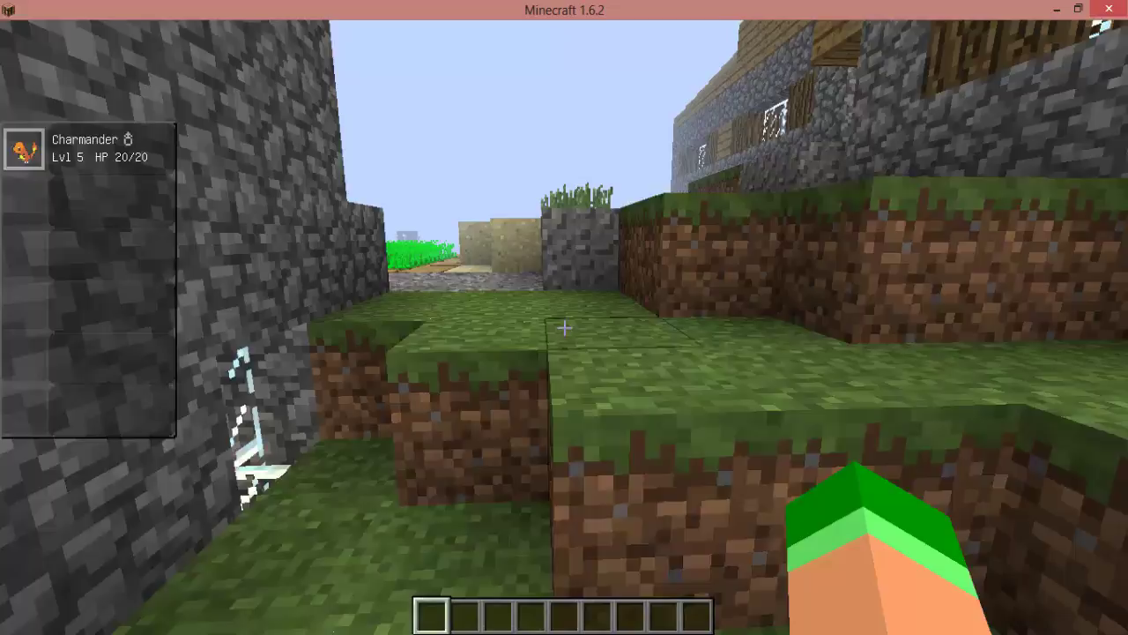
Jump the fence onto the wheat farm and view the farm villagers' trades.
key("w")
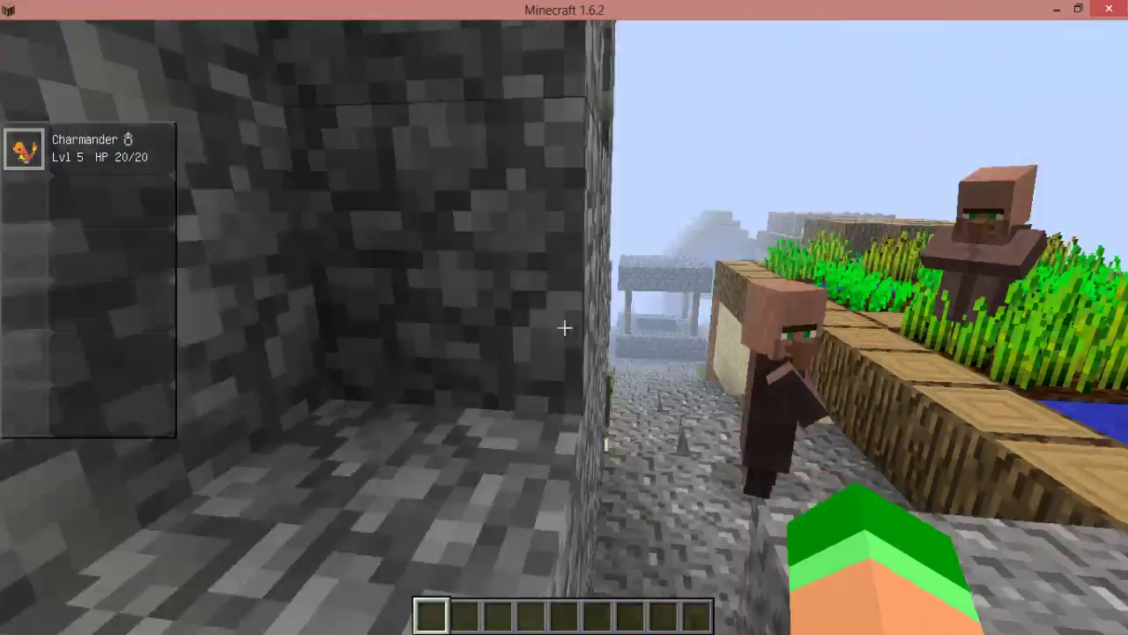
key("space")
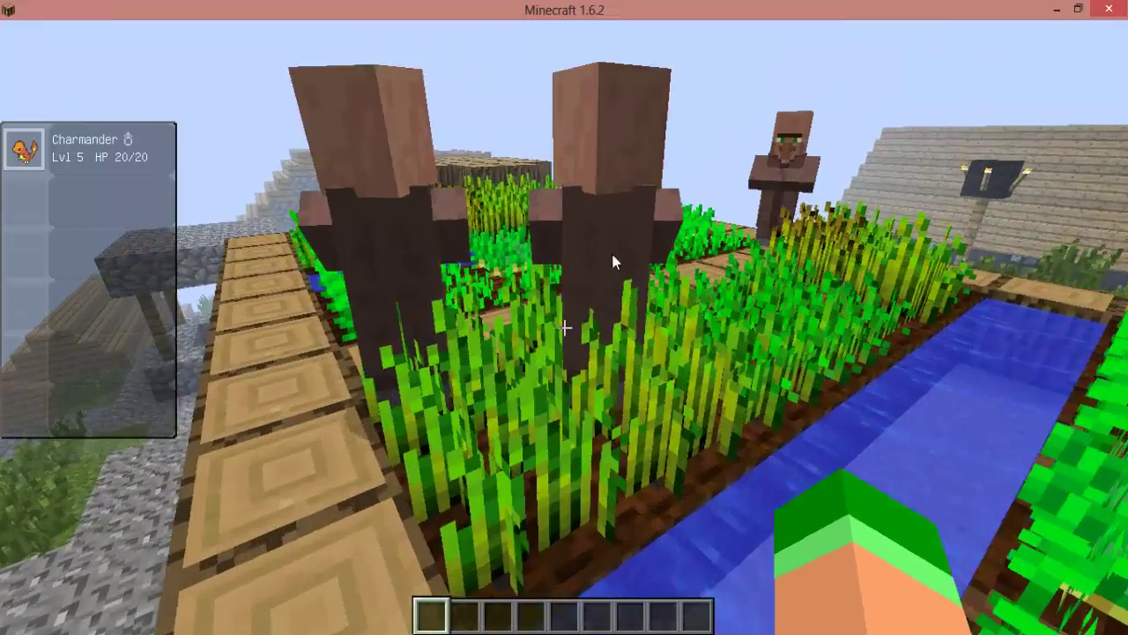
right_click(611, 250)
key("Escape")
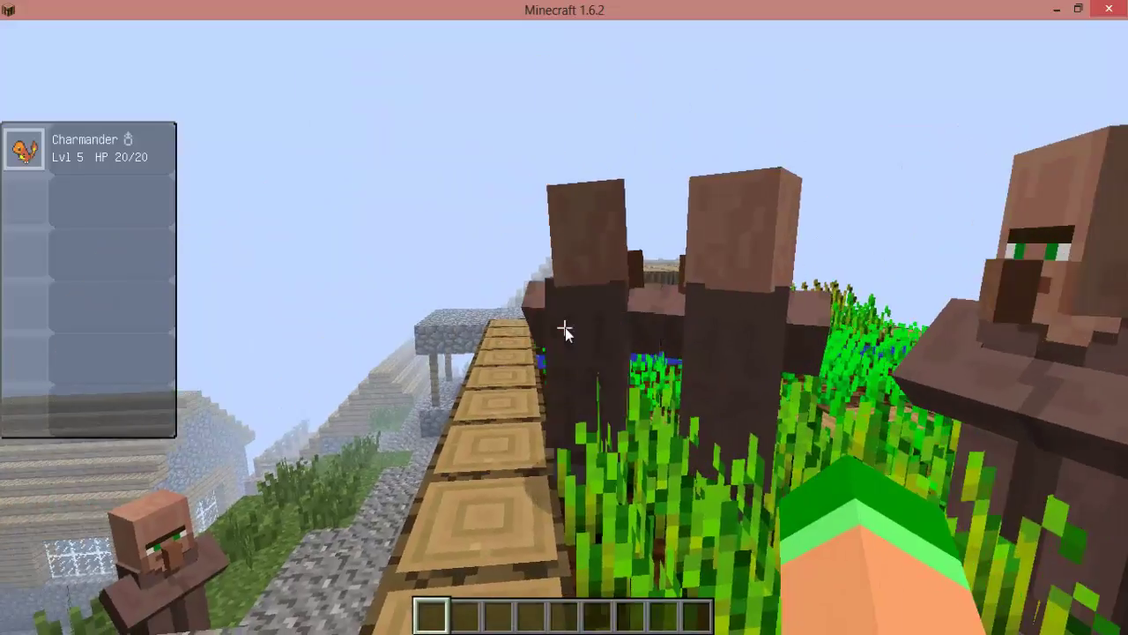
right_click(567, 327)
key("Escape")
right_click(566, 327)
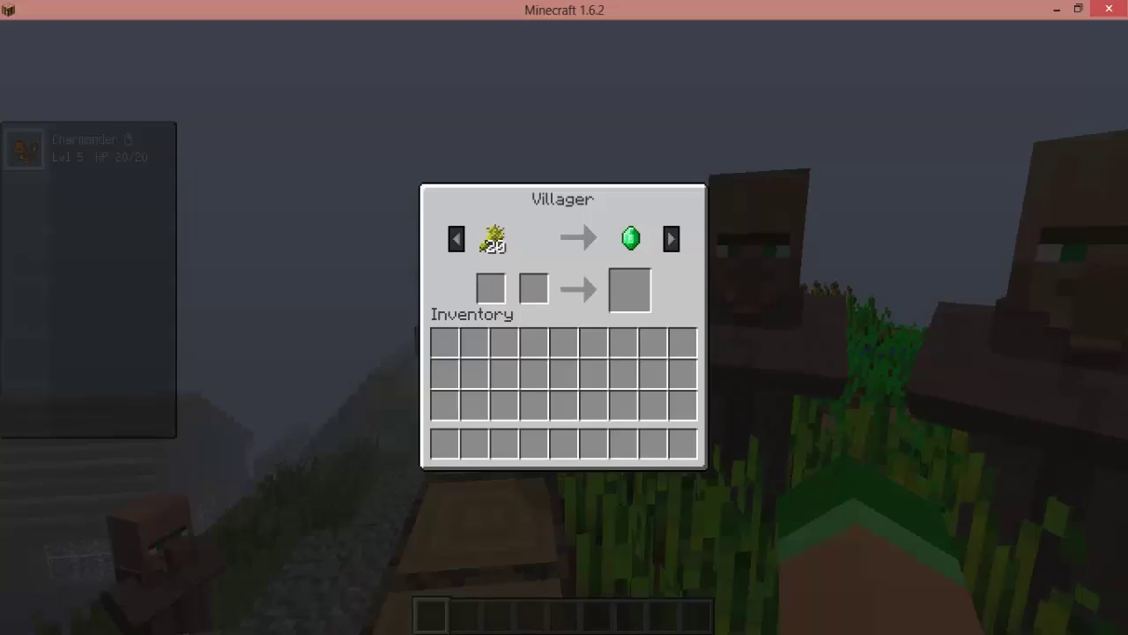
key("Escape")
right_click(564, 327)
key("Escape")
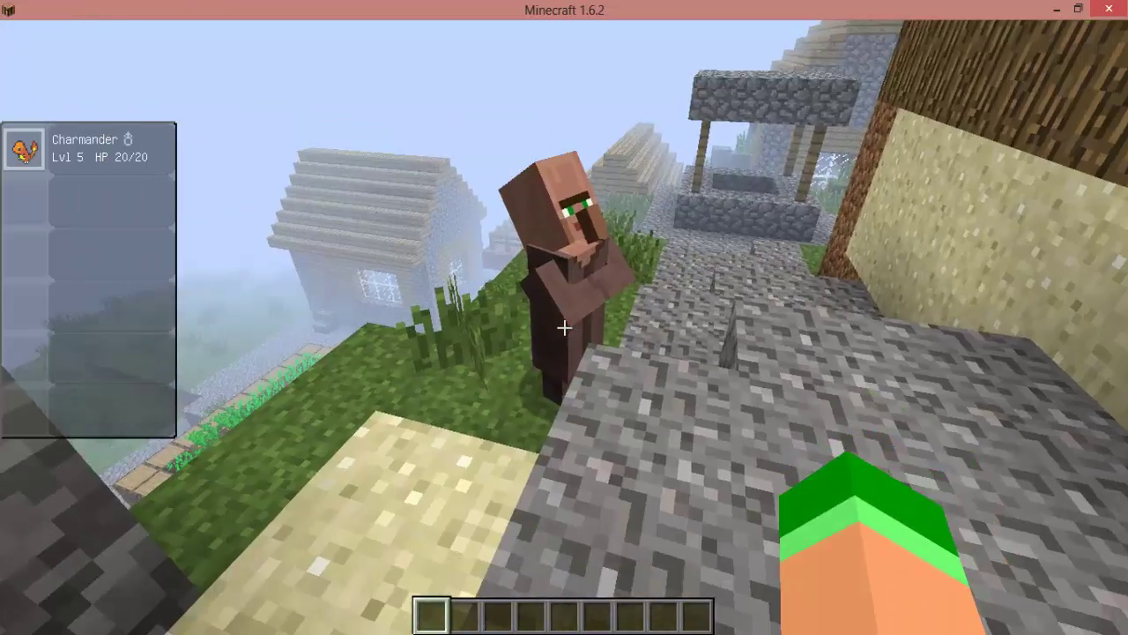
right_click(564, 327)
key("Escape")
Walk to the village house and break through its plank wall to get inside.
key("s")
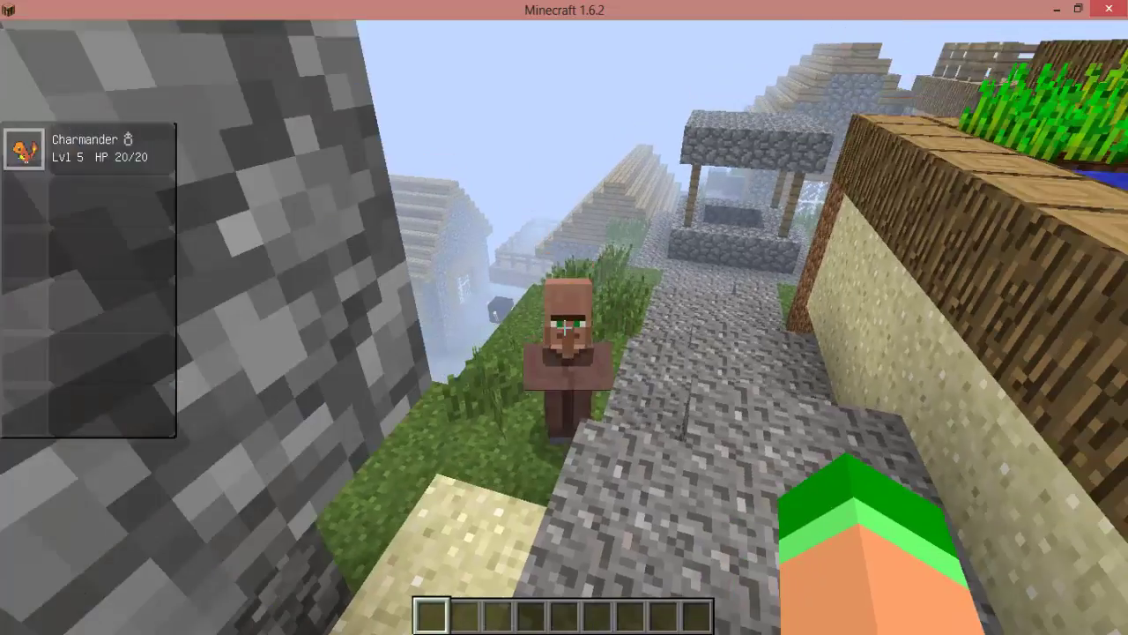
key("w")
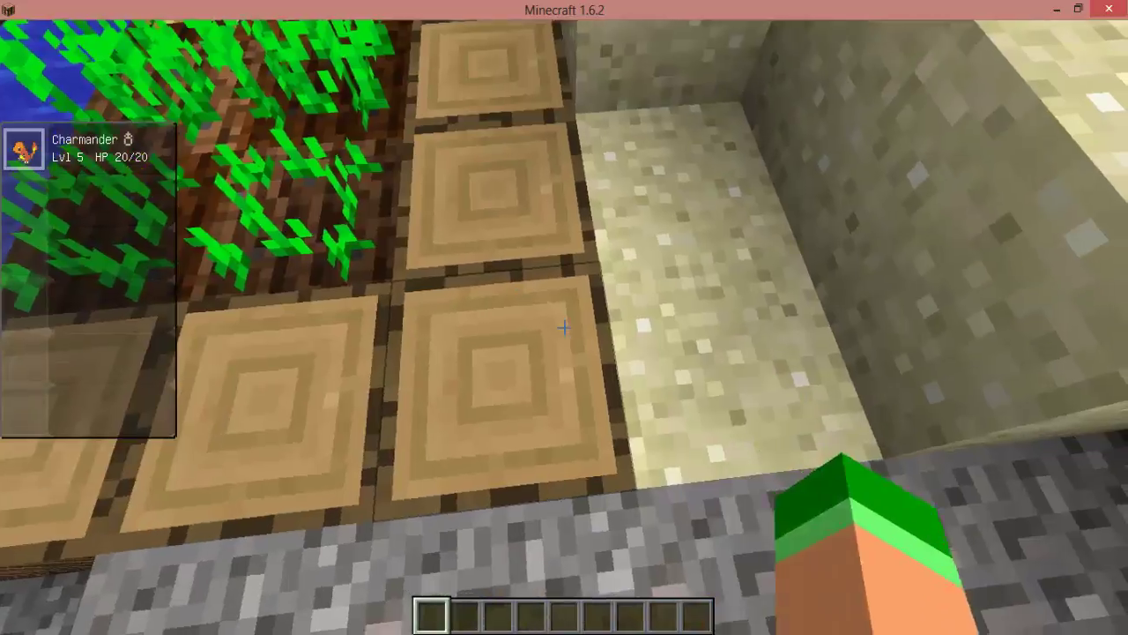
key("w")
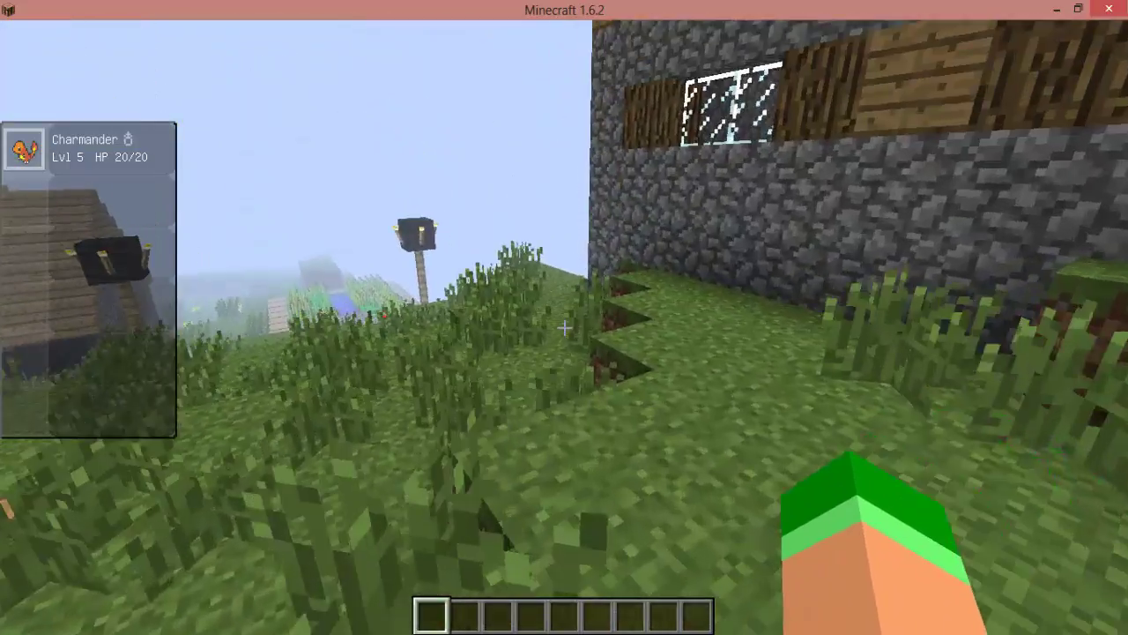
key("w")
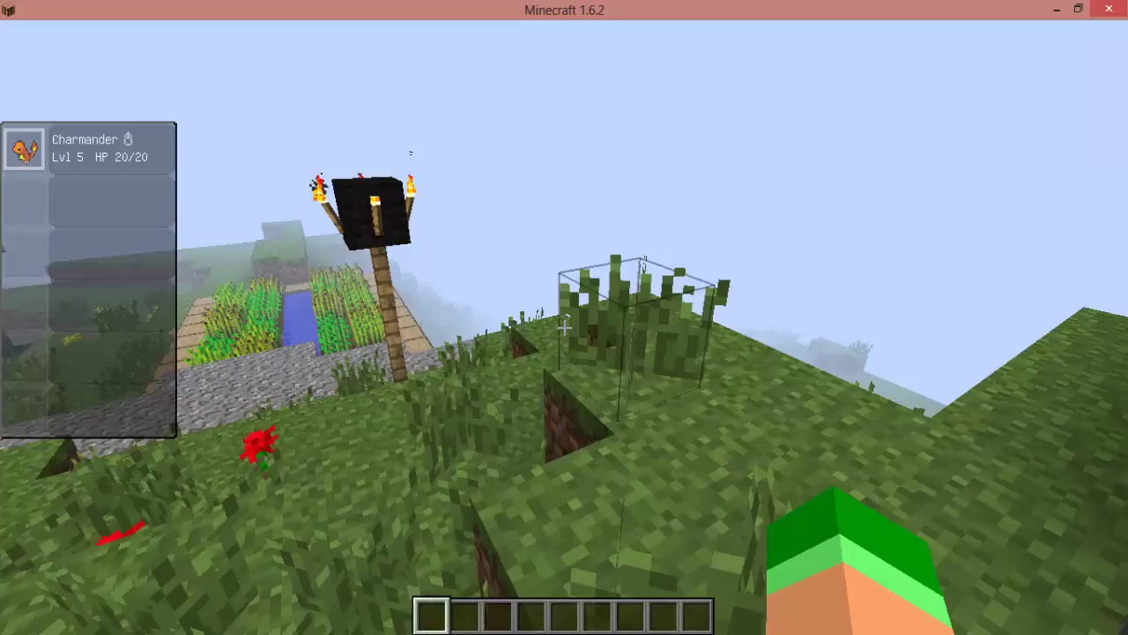
key("w")
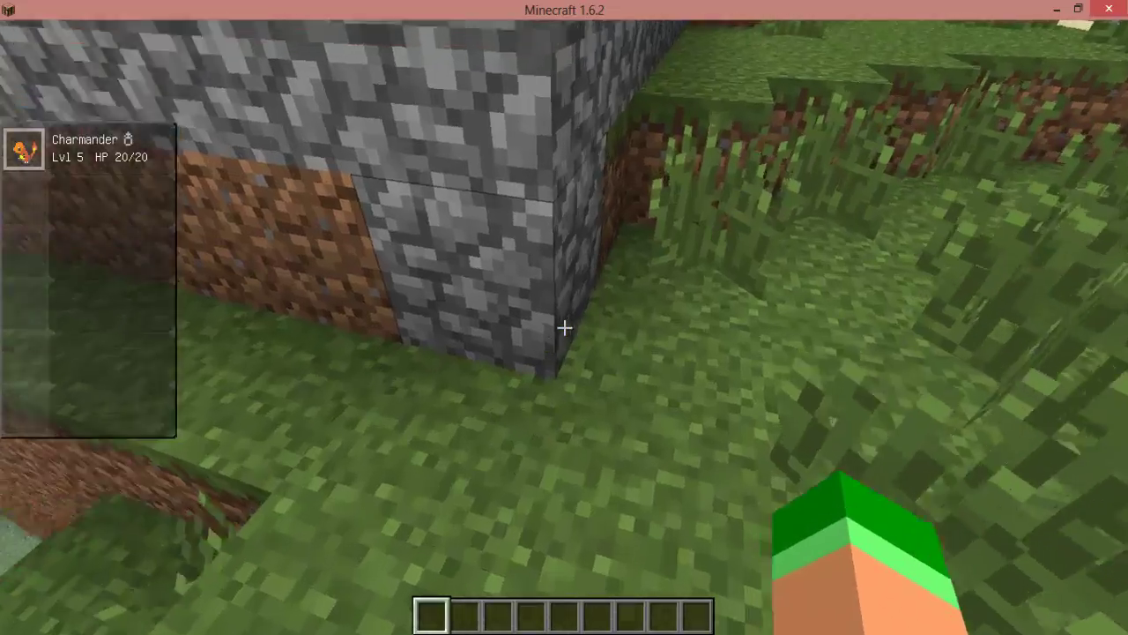
key("w")
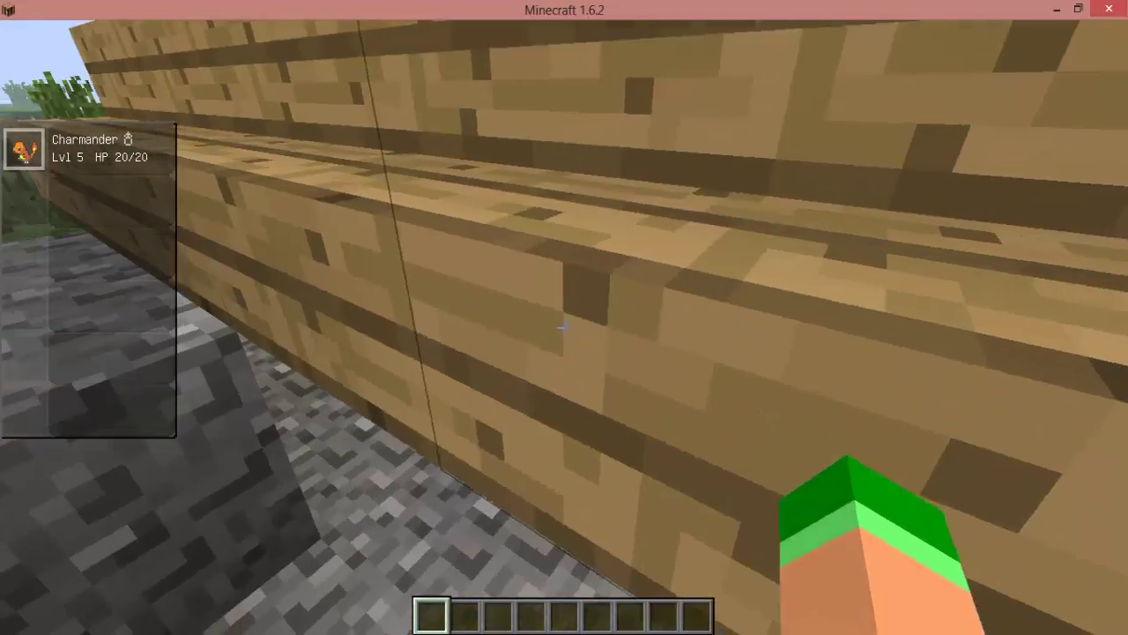
left_click(564, 328)
left_click(564, 328)
key("w")
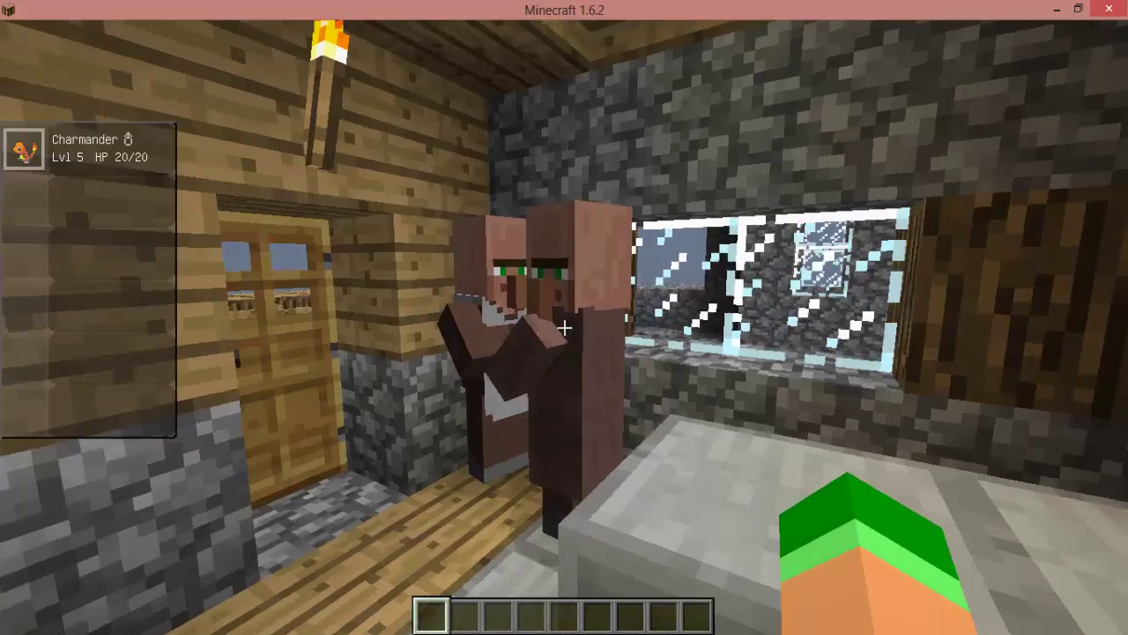
View the two indoor villagers' trades, then open the house door.
right_click(564, 328)
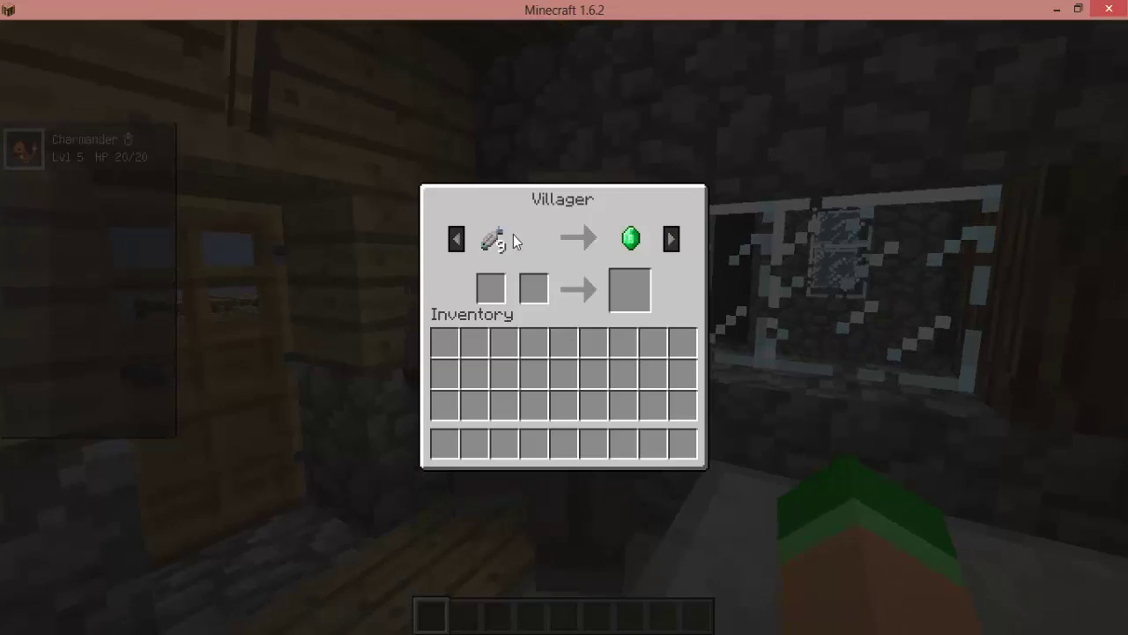
key("Escape")
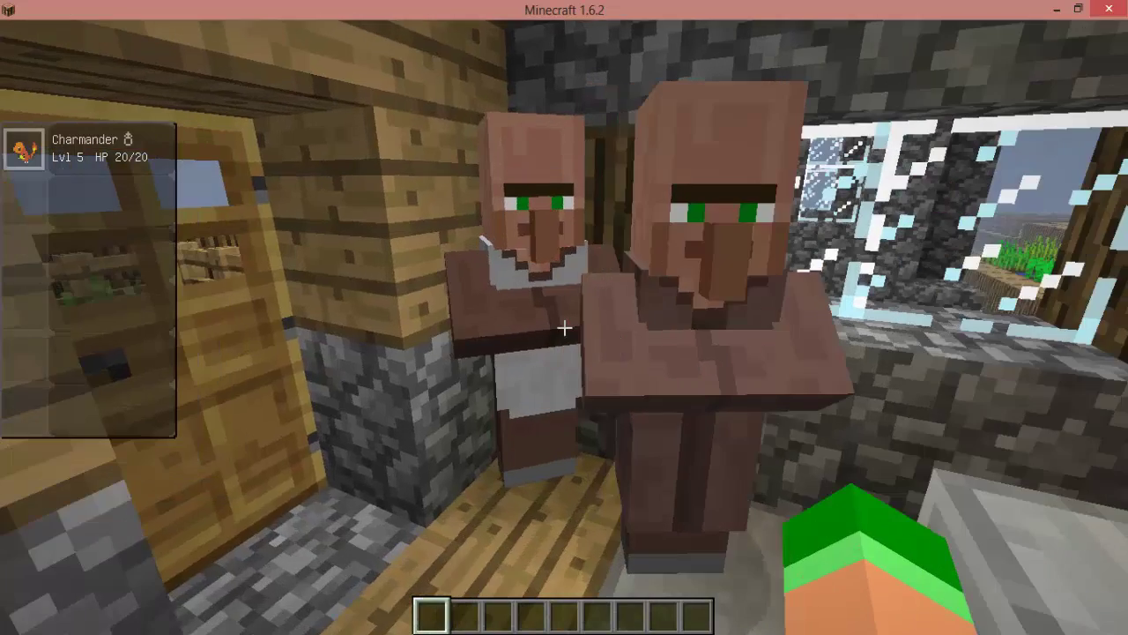
right_click(564, 327)
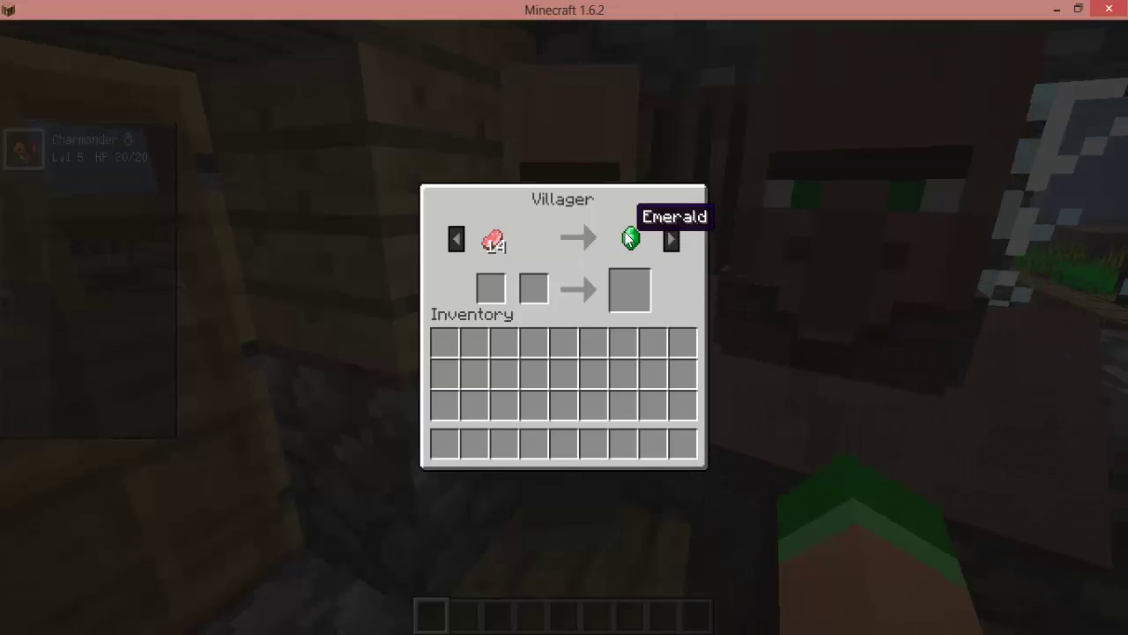
key("Escape")
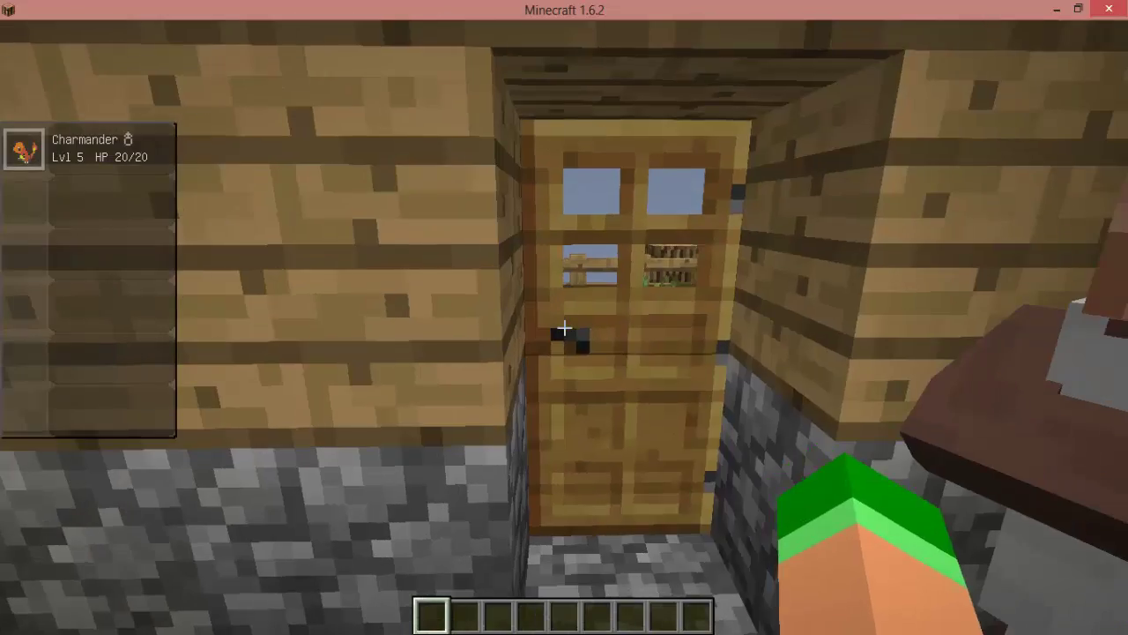
right_click(564, 327)
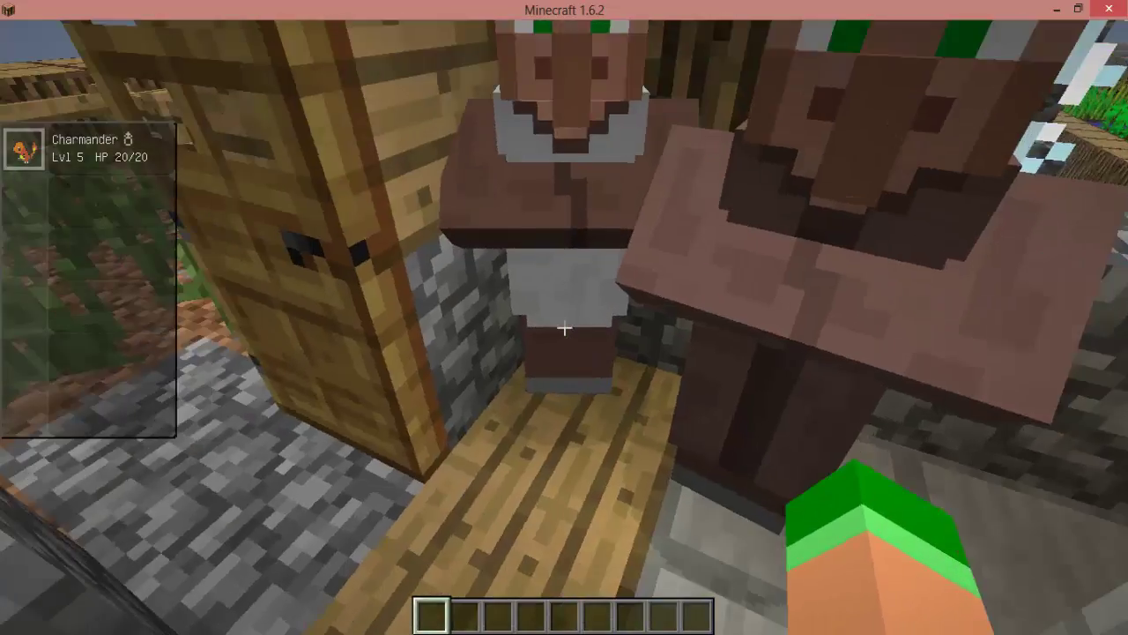
Walk out past the farm over the grassy hillside to Charmander in the tall grass.
key("w")
key("w")
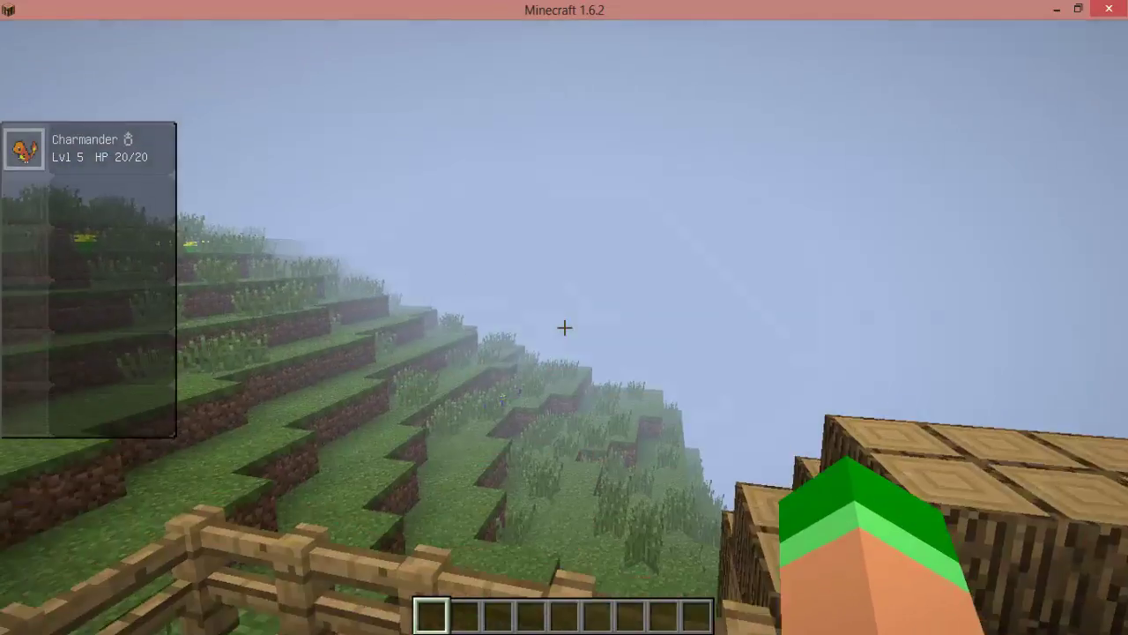
key("w")
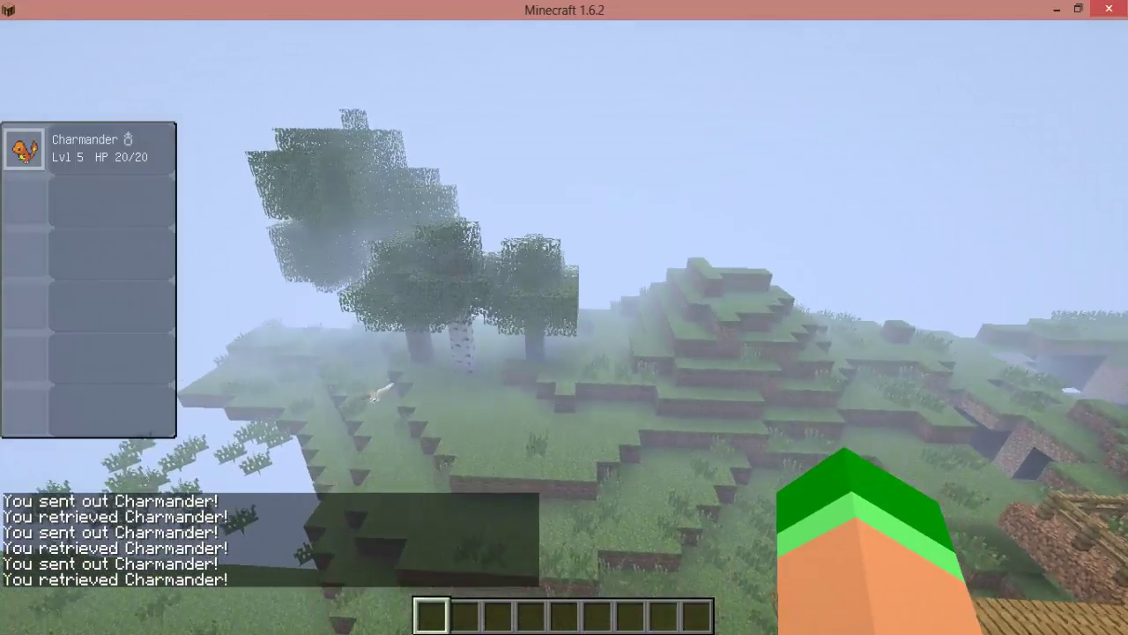
key("w")
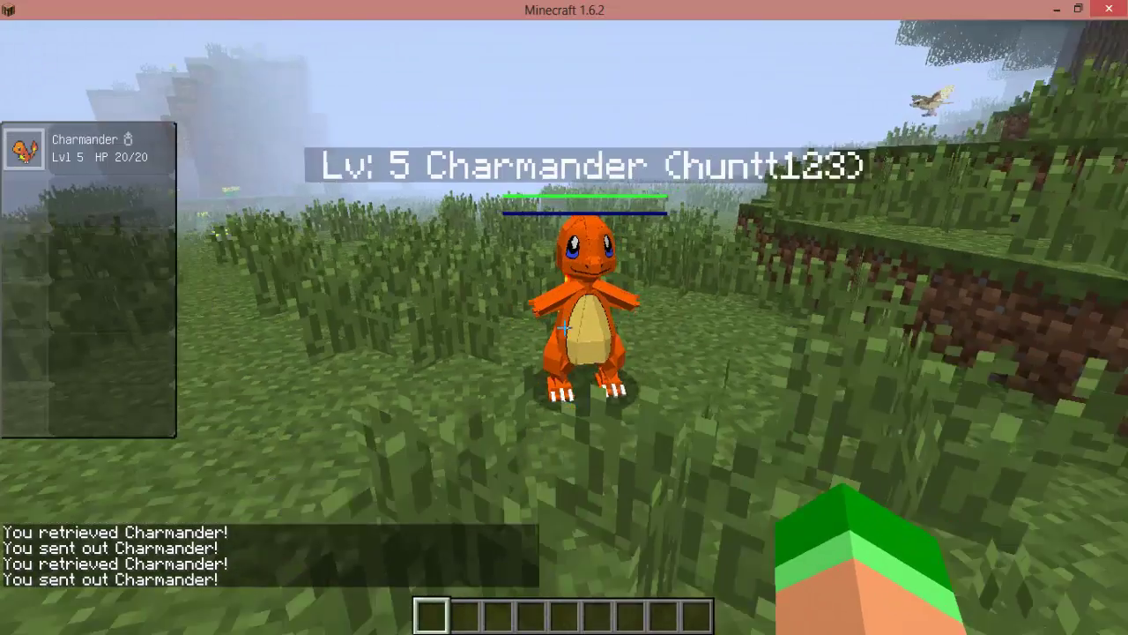
key("w")
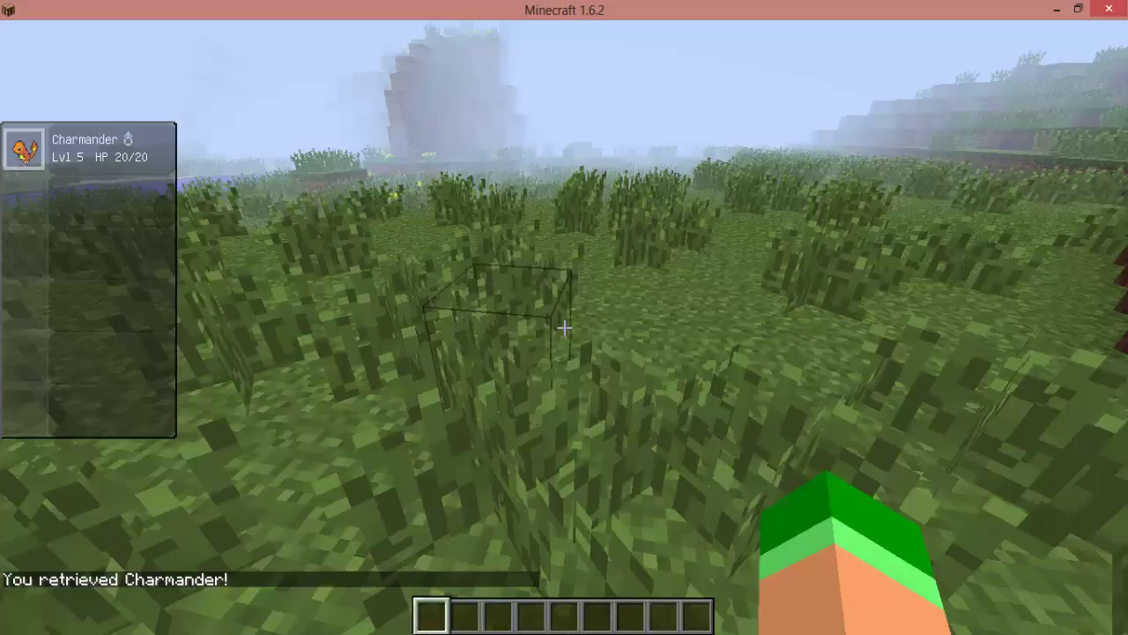
Send out and recall Charmander, fly up, and throw it at the wild Flareon.
key("r")
key("r")
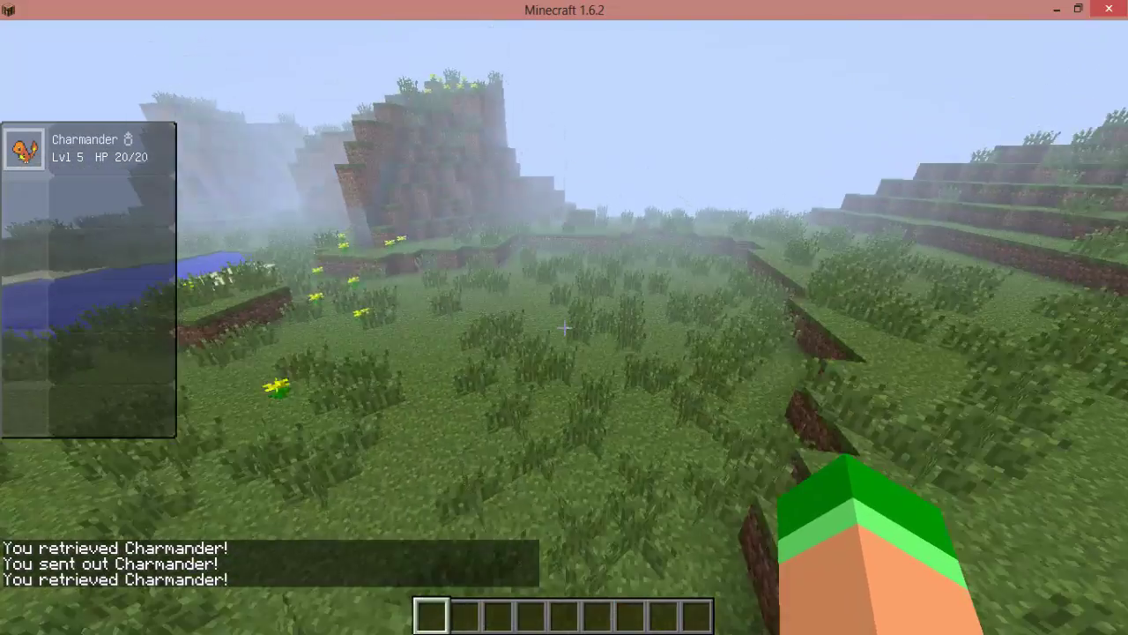
key("space")
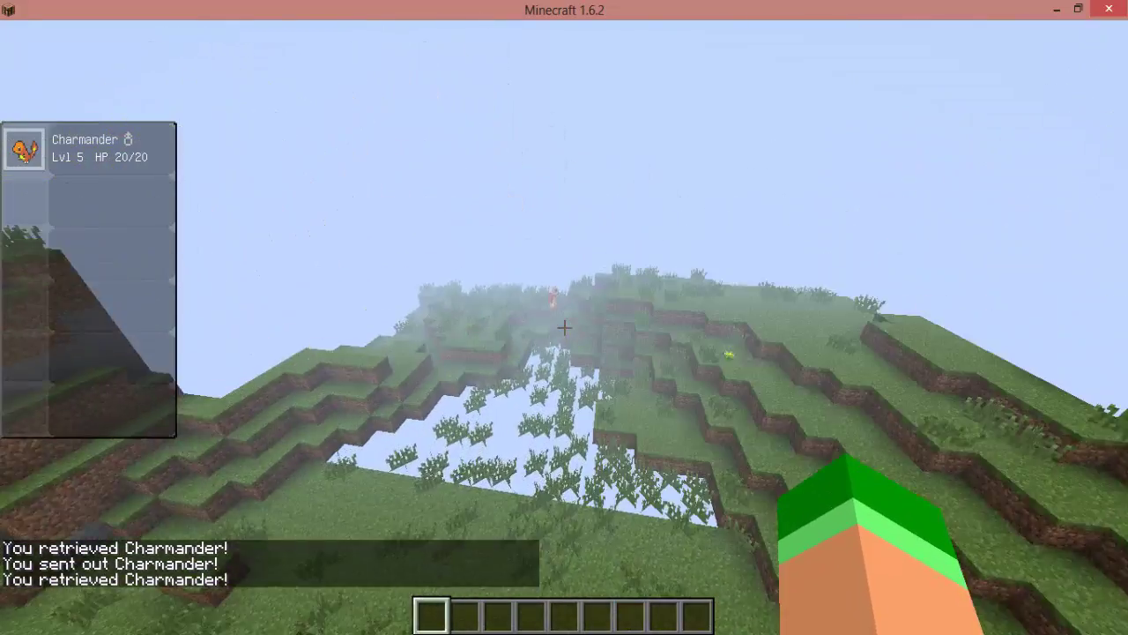
key("r")
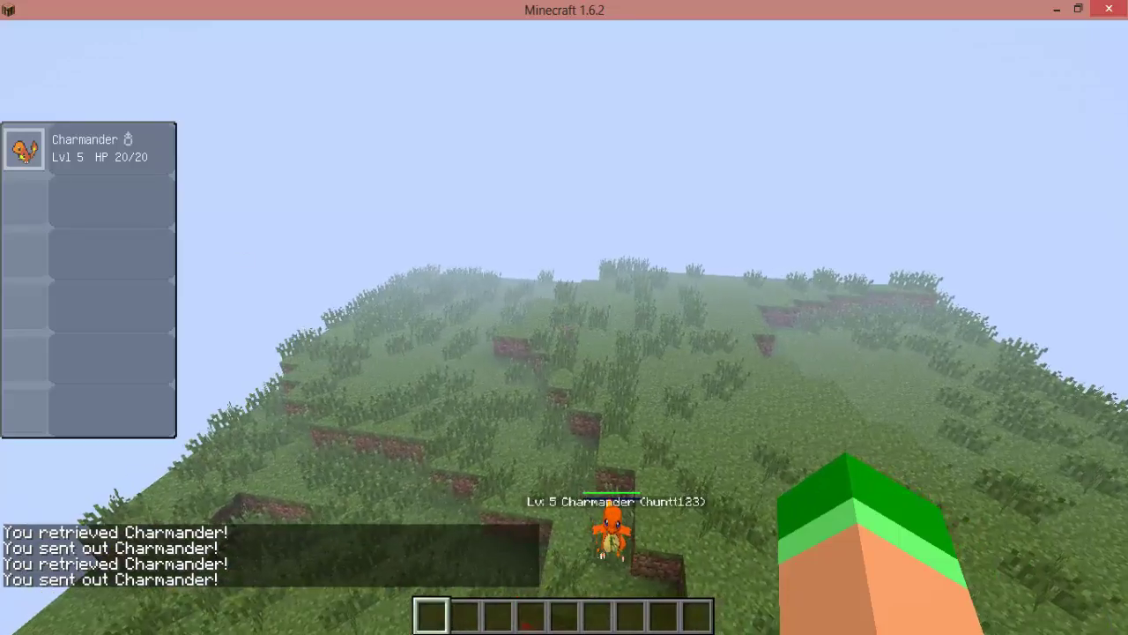
key("r")
key("r")
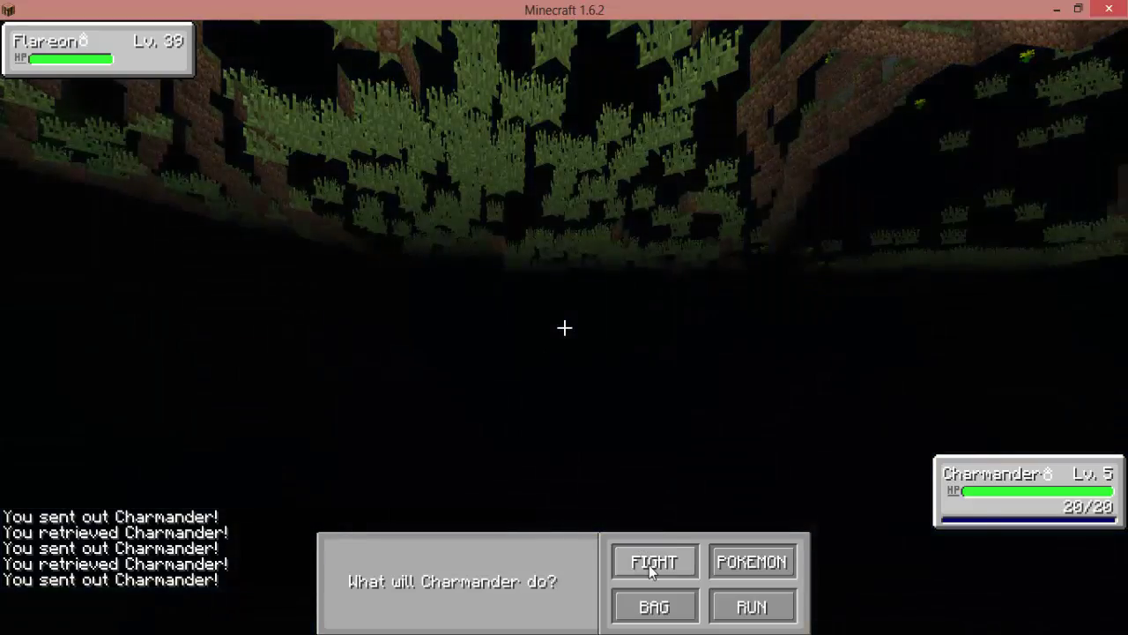
Attack the Flareon with Scratch, dismiss the fainting message, and fly up from the hills.
left_click(649, 565)
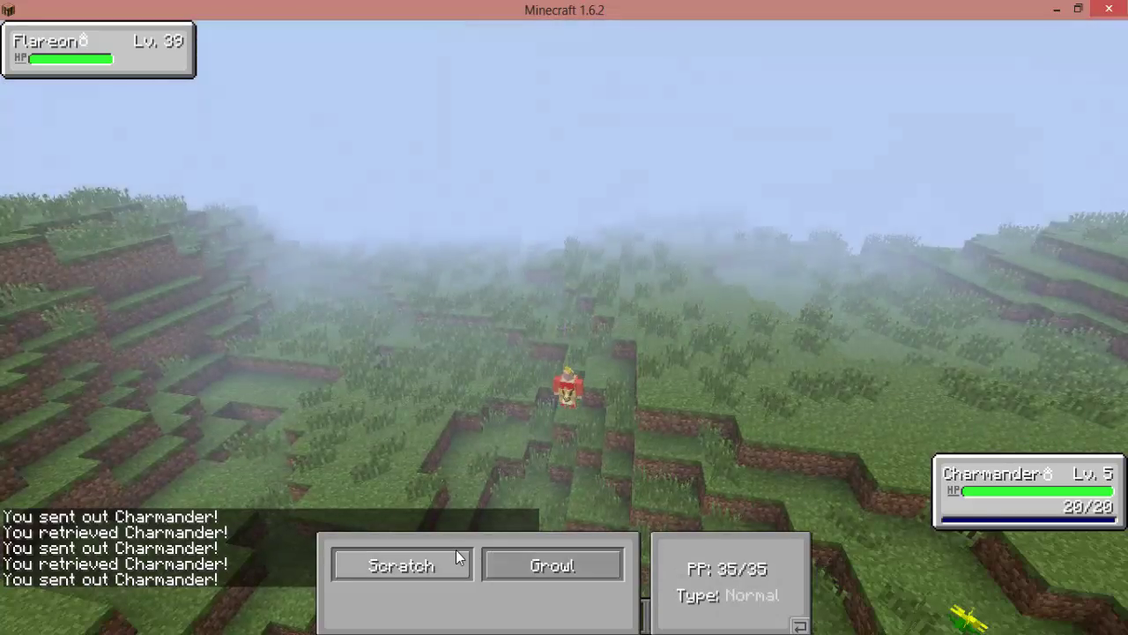
left_click(457, 557)
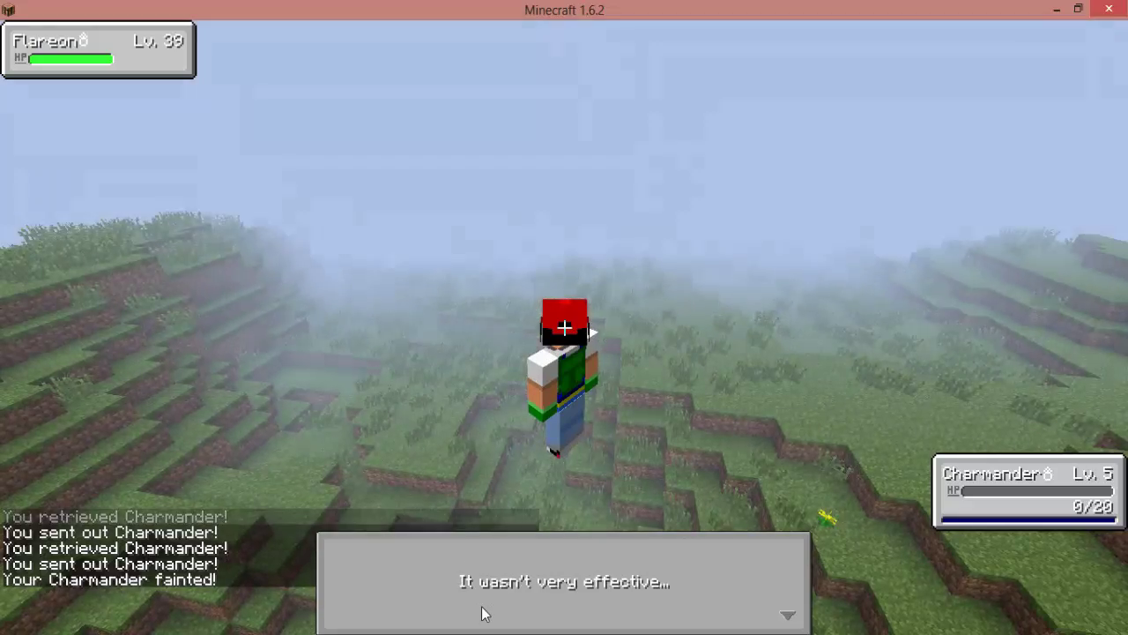
left_click(482, 613)
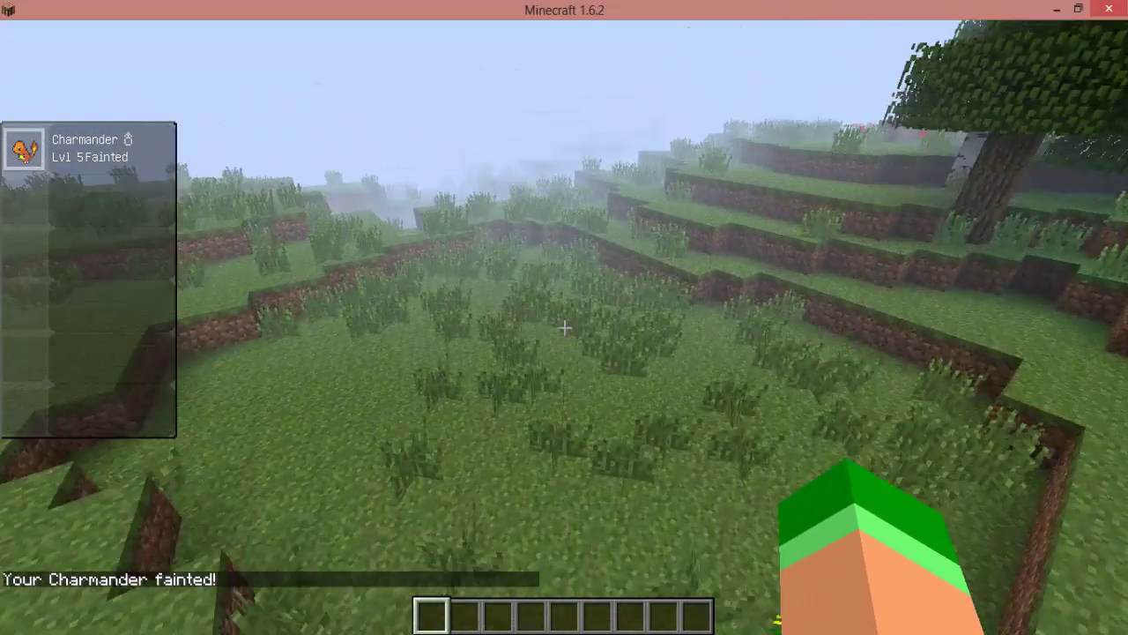
key("space")
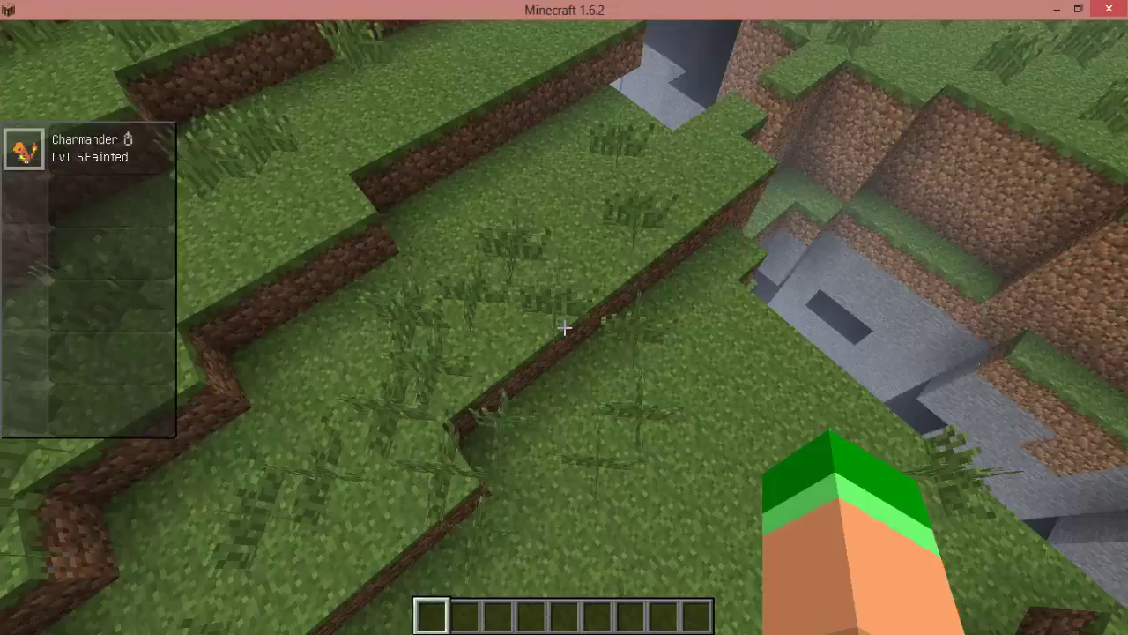
Run /gamemode 1, then switch back with /gamemode 0 at the stone pit.
key("slash")
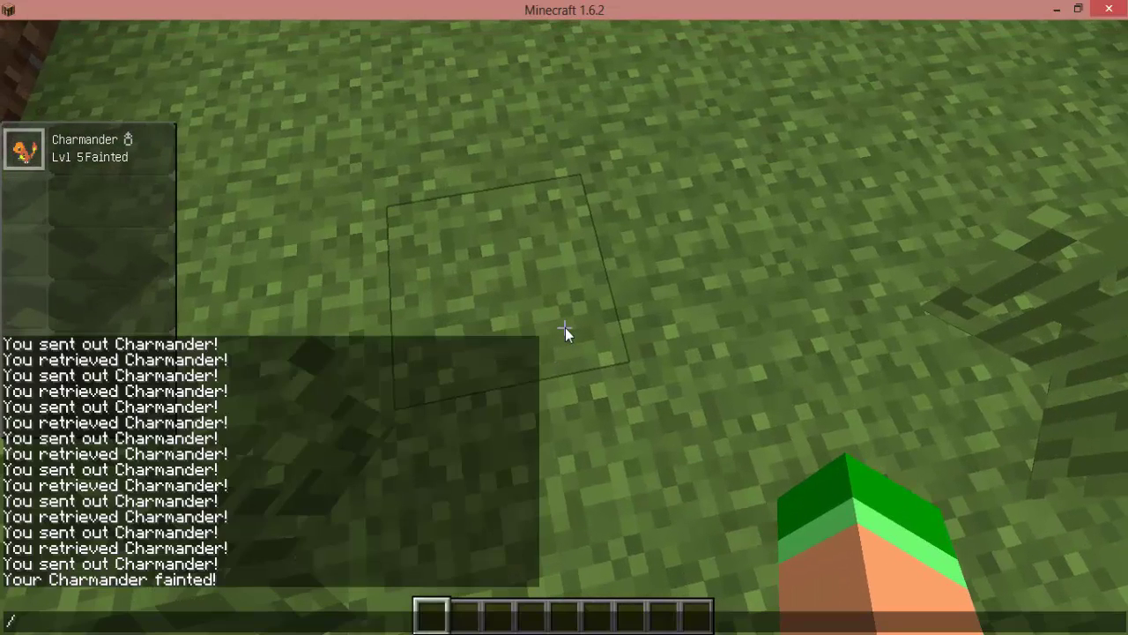
type("gamemode 1")
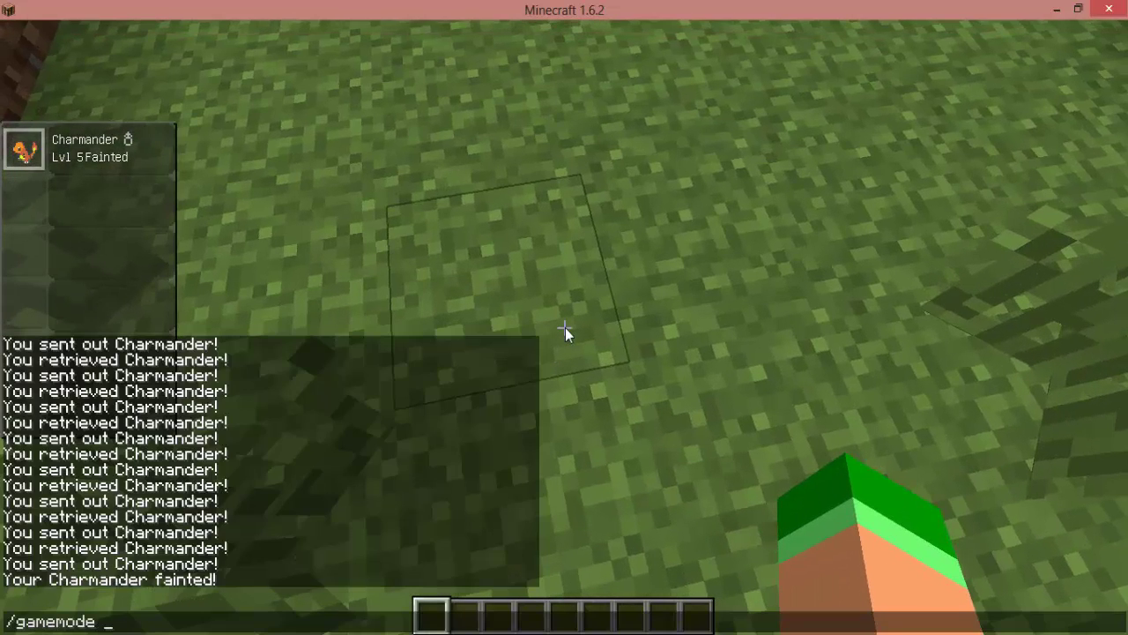
key("Return")
key("w")
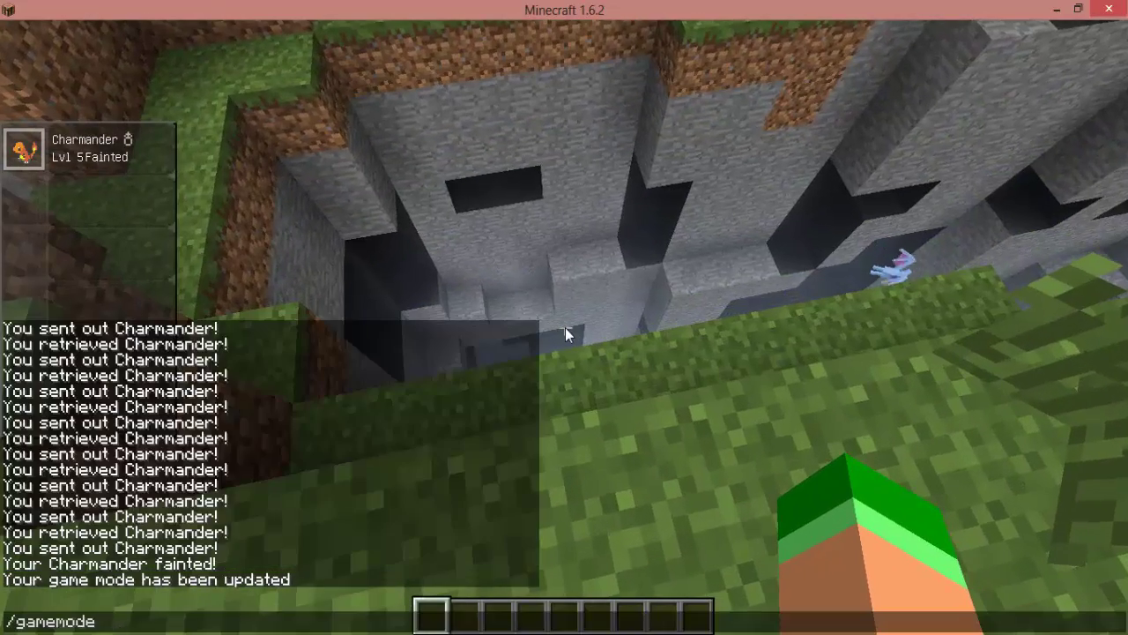
type("0")
key("Return")
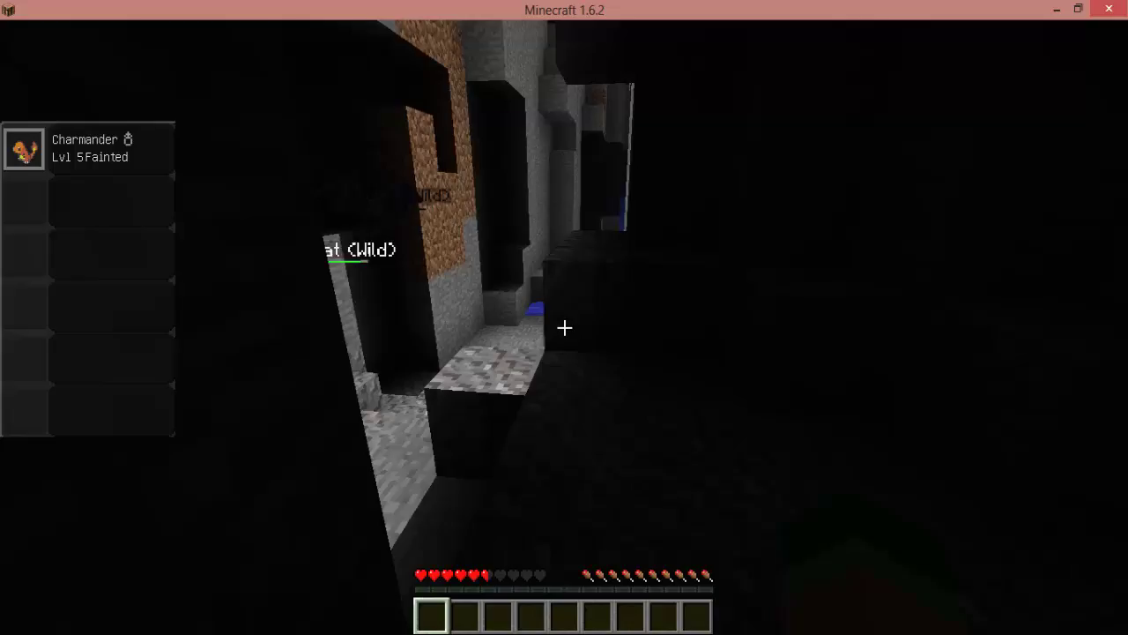
Walk through the cave to the water, then browse Options, Video Settings and Language.
key("w")
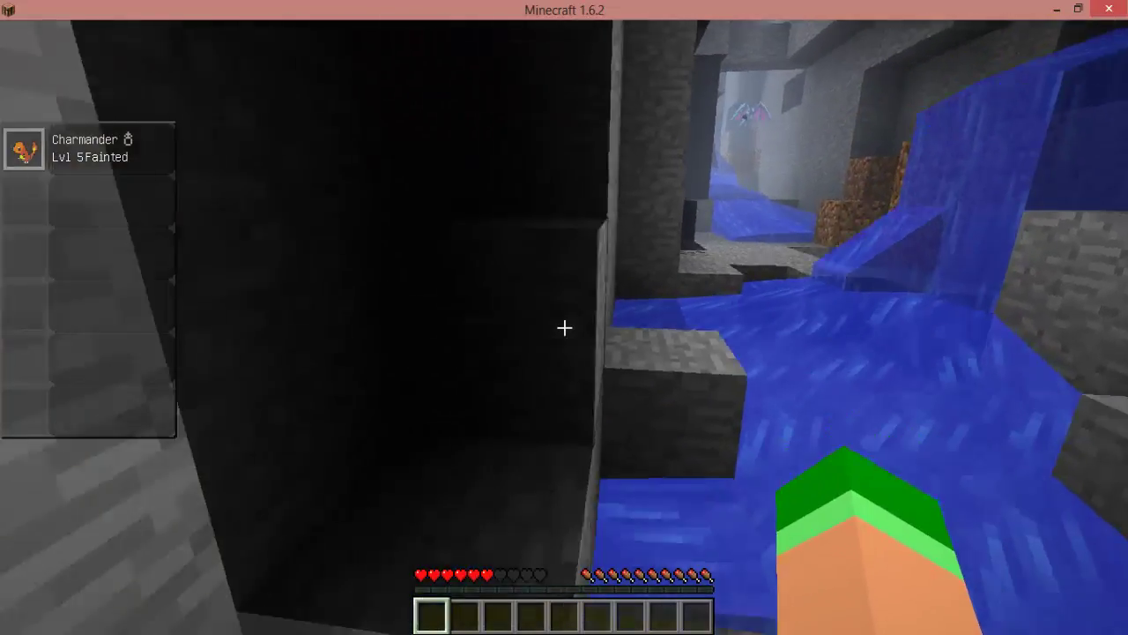
key("Escape")
left_click(521, 324)
left_click(519, 295)
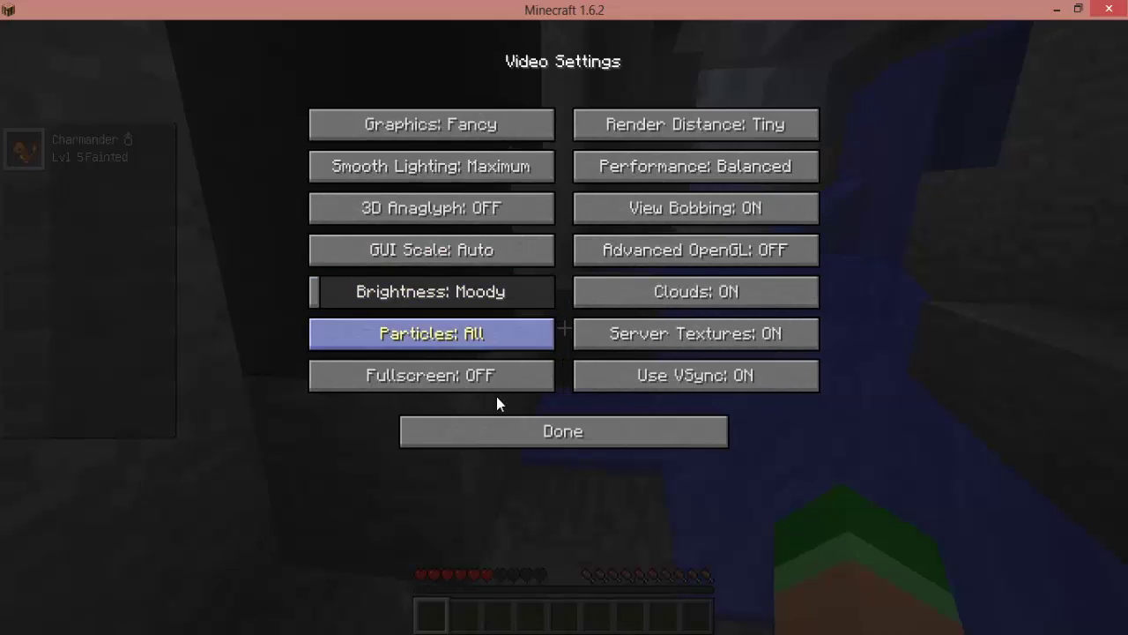
left_click(496, 423)
key("Escape")
key("Escape")
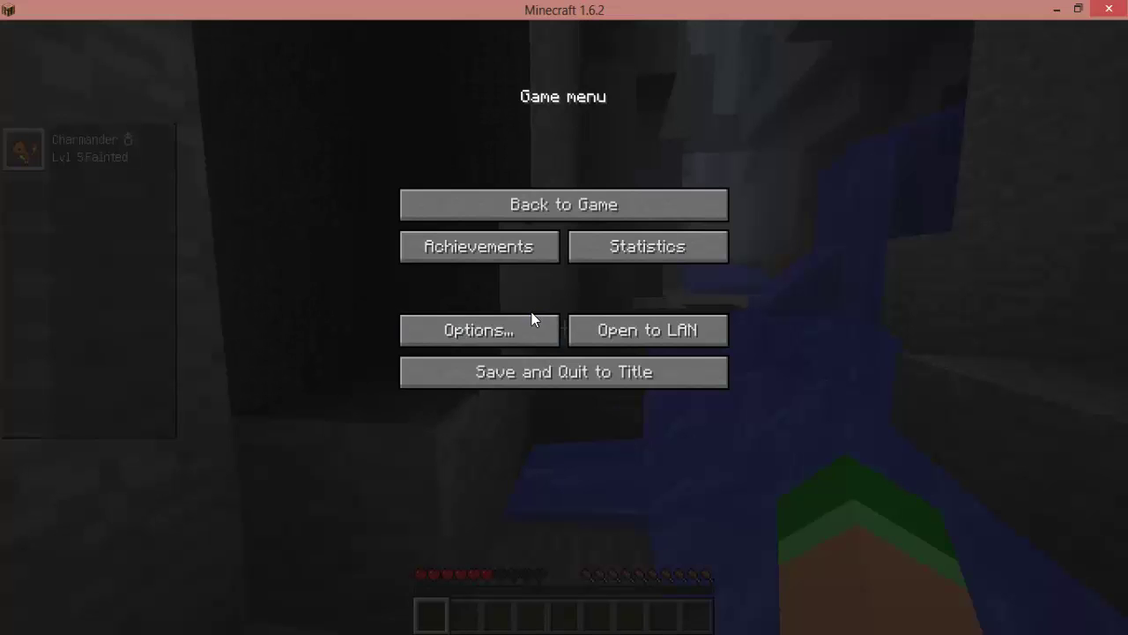
left_click(522, 322)
left_click(433, 335)
key("Escape")
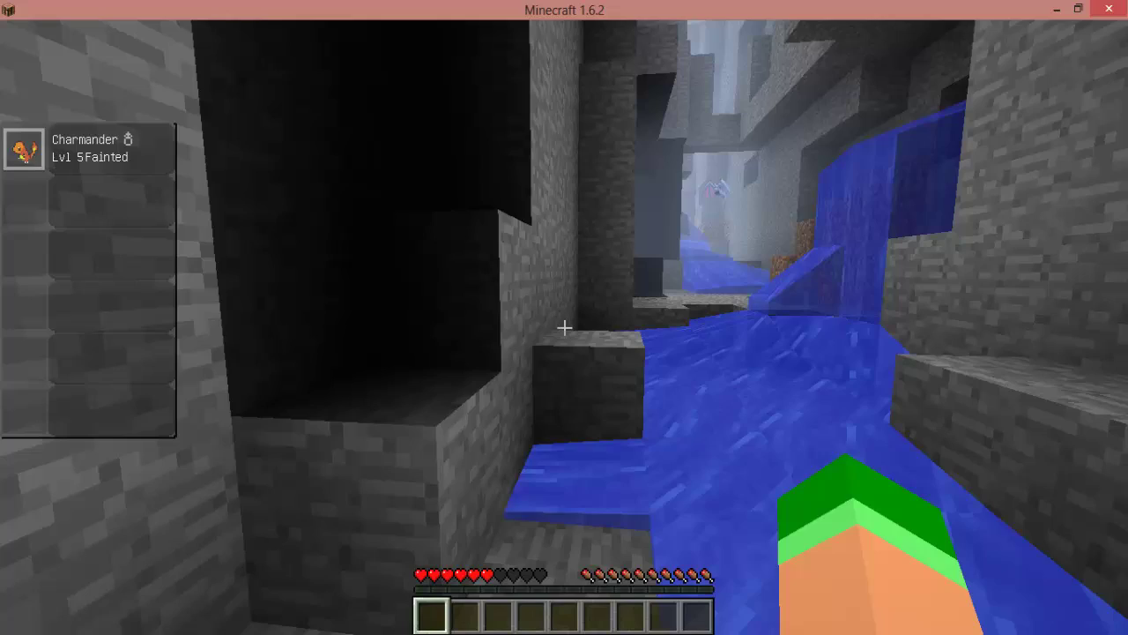
key("Escape")
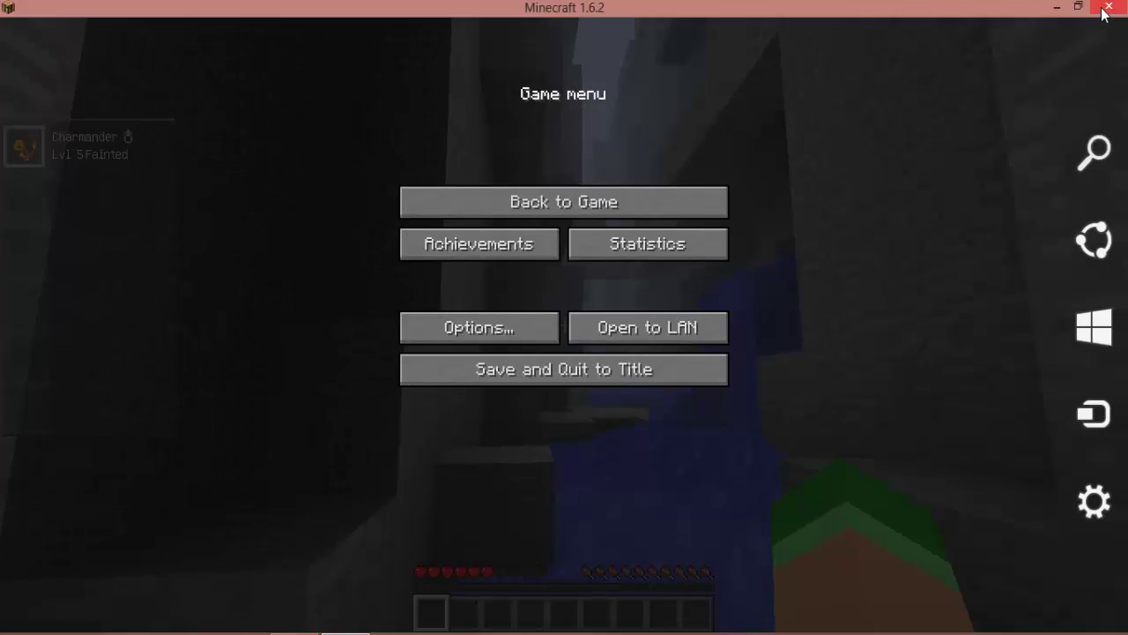
Close the Minecraft window and drag-select the Pixelmon and minecraft files on the desktop.
left_click(1107, 9)
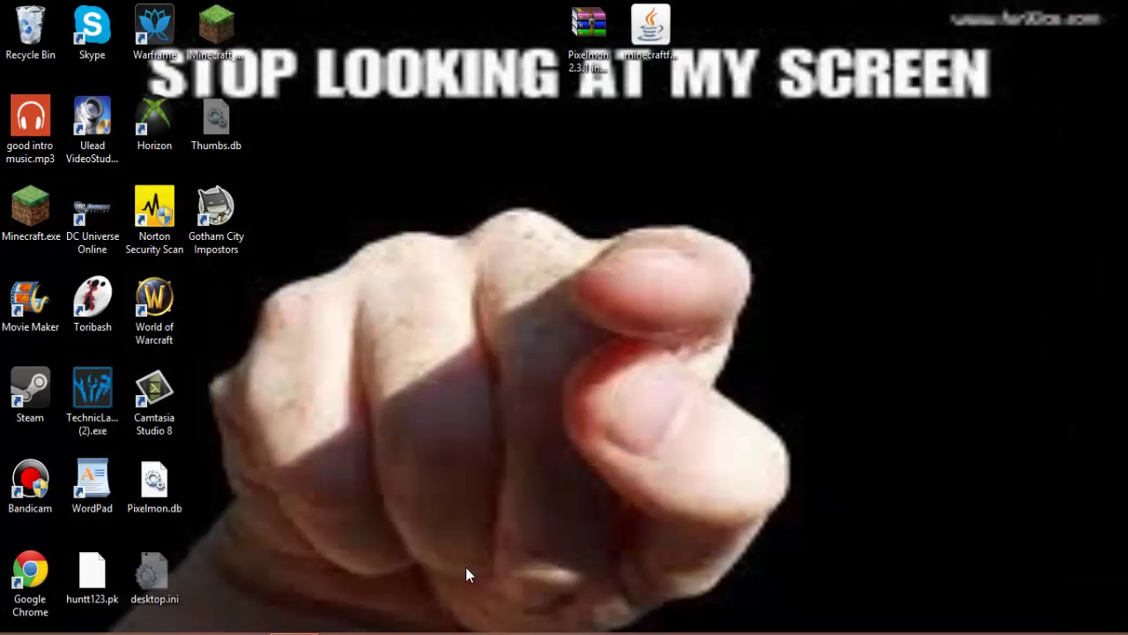
left_click_drag(454, 209, 787, 529)
left_click_drag(361, 182, 578, 527)
left_click_drag(891, 145, 687, 248)
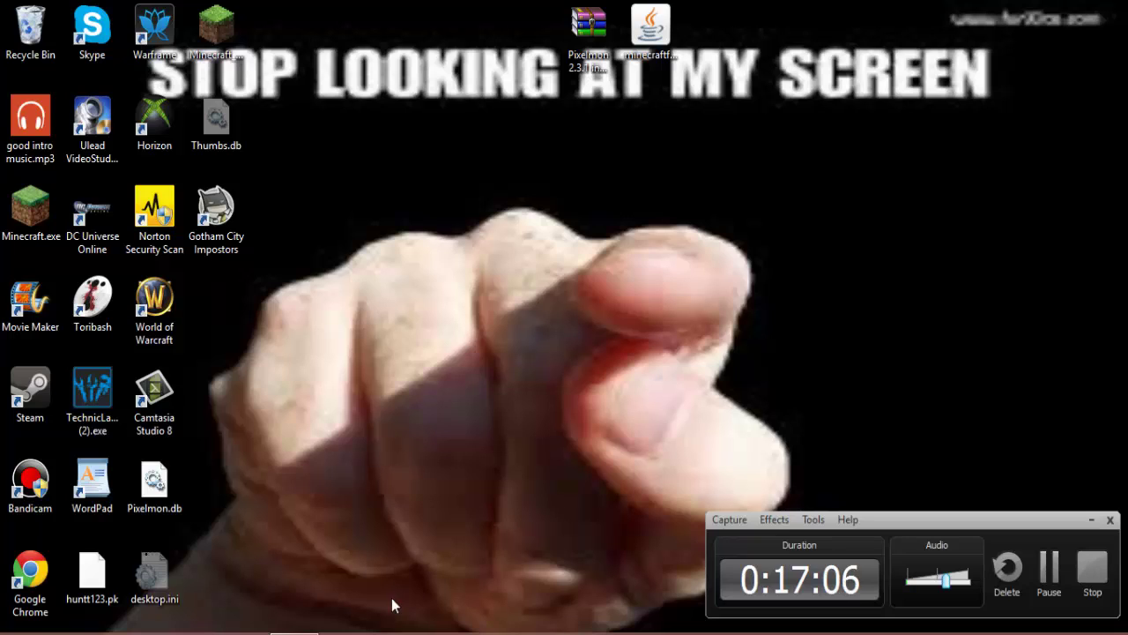
left_click_drag(436, 236, 933, 421)
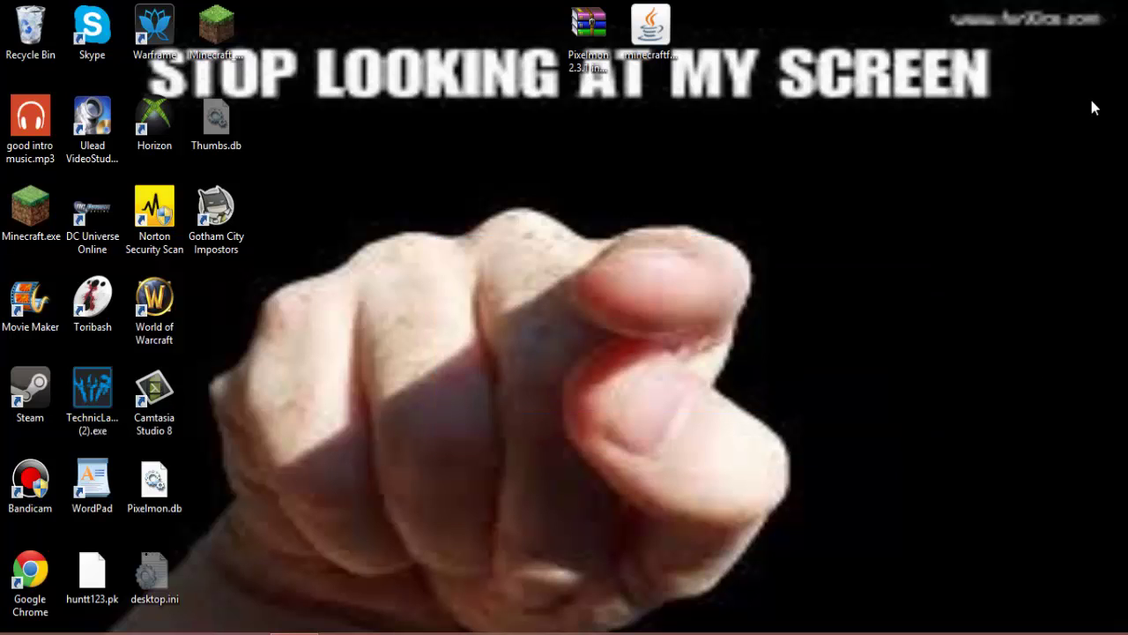
left_click_drag(1036, 14, 180, 631)
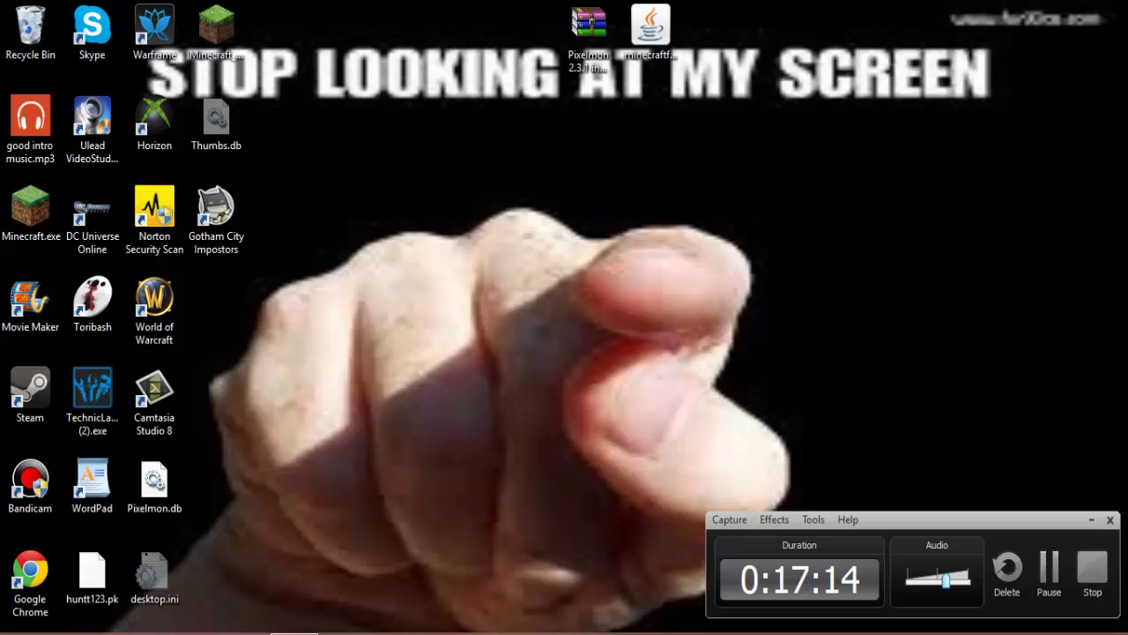
left_click(1049, 567)
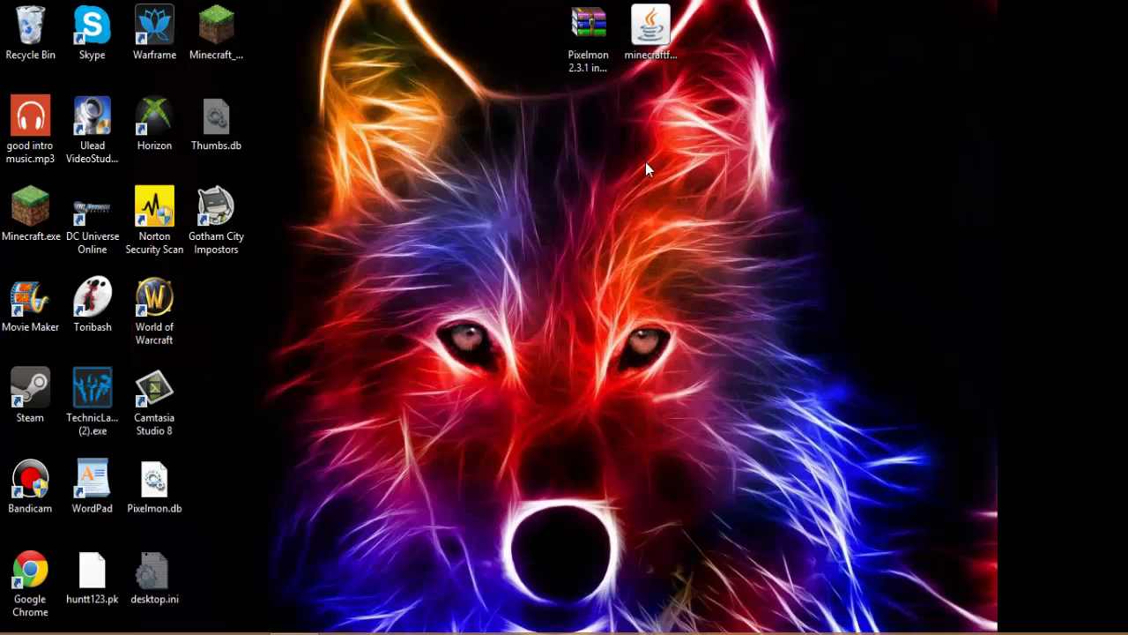
left_click_drag(939, 48, 246, 633)
left_click(707, 295)
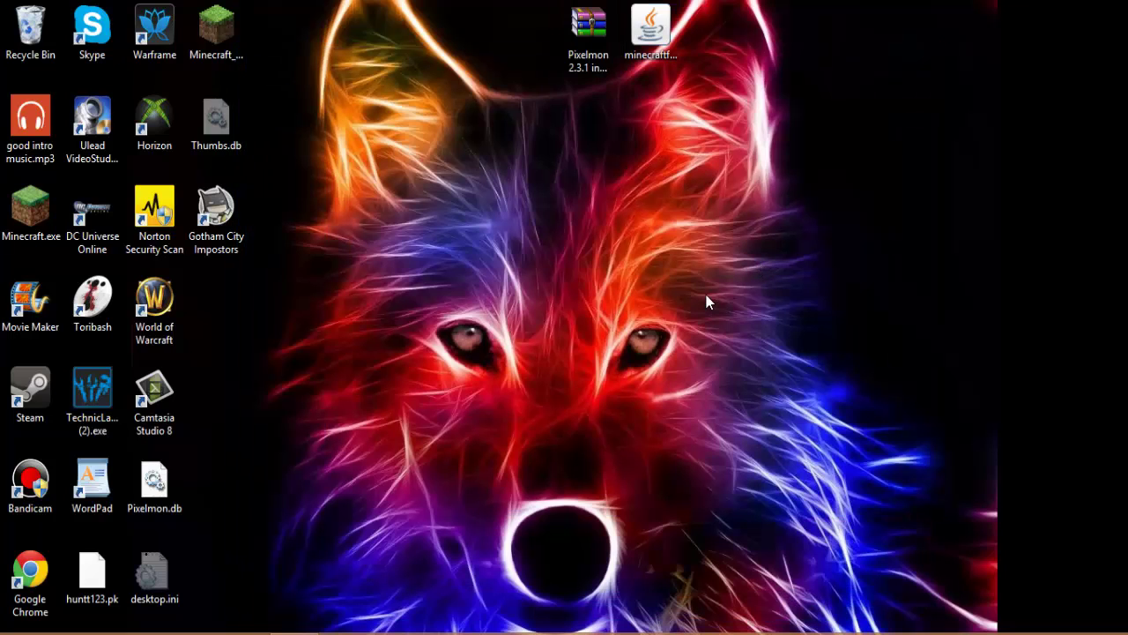